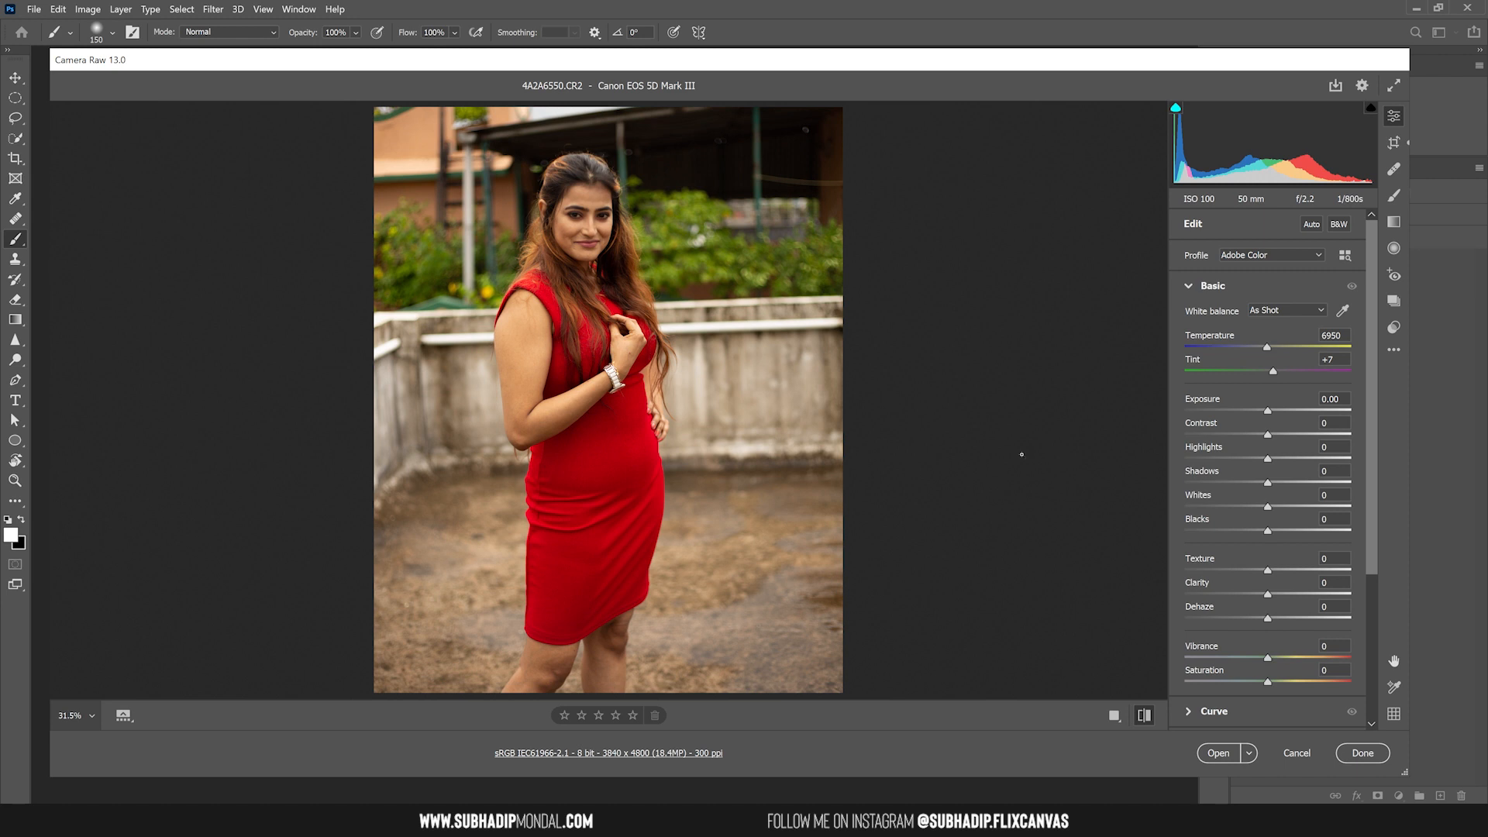
- Look through the Basic, Curve and Detail adjustment sections of the raw photo
{"action": "scroll", "coordinate": [1289, 322], "scroll_direction": "down", "scroll_amount": 5}
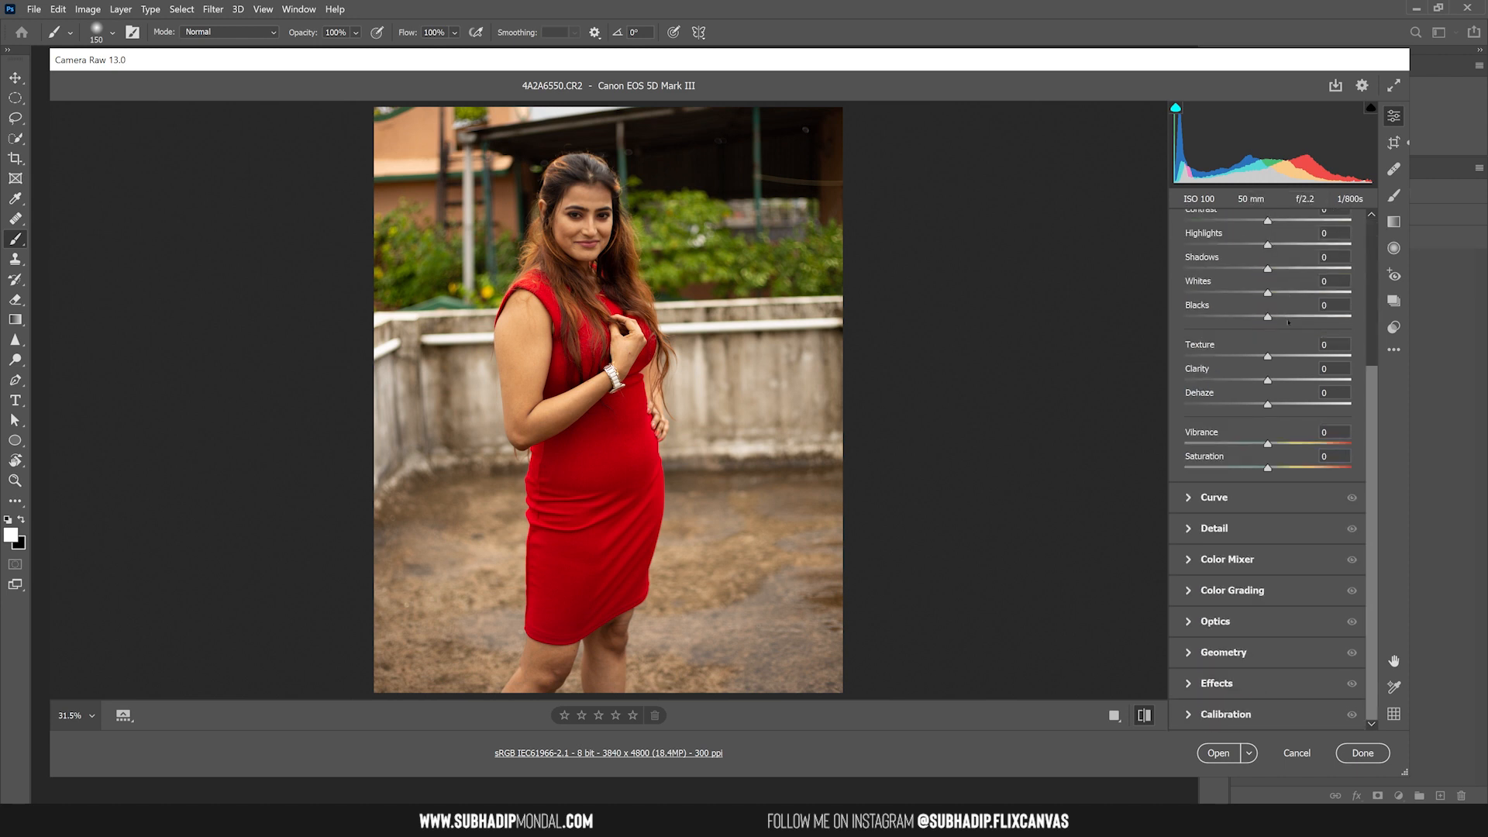
{"action": "left_click", "coordinate": [1183, 504]}
{"action": "scroll", "coordinate": [1194, 527], "scroll_direction": "down", "scroll_amount": 3}
{"action": "left_click", "coordinate": [1194, 527]}
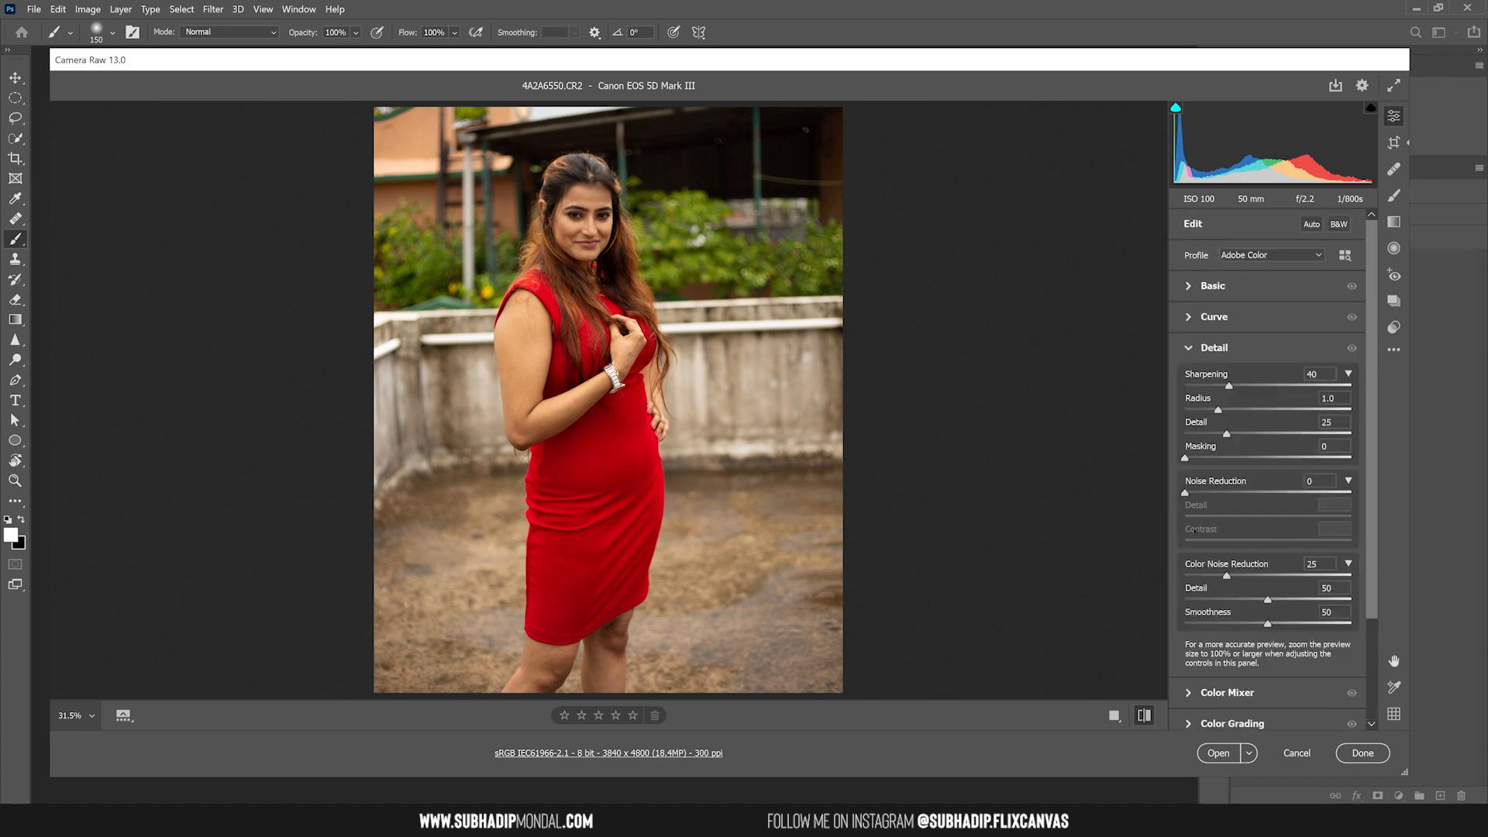
{"action": "scroll", "coordinate": [1193, 531], "scroll_direction": "down", "scroll_amount": 3}
{"action": "scroll", "coordinate": [1197, 295], "scroll_direction": "up", "scroll_amount": 12}
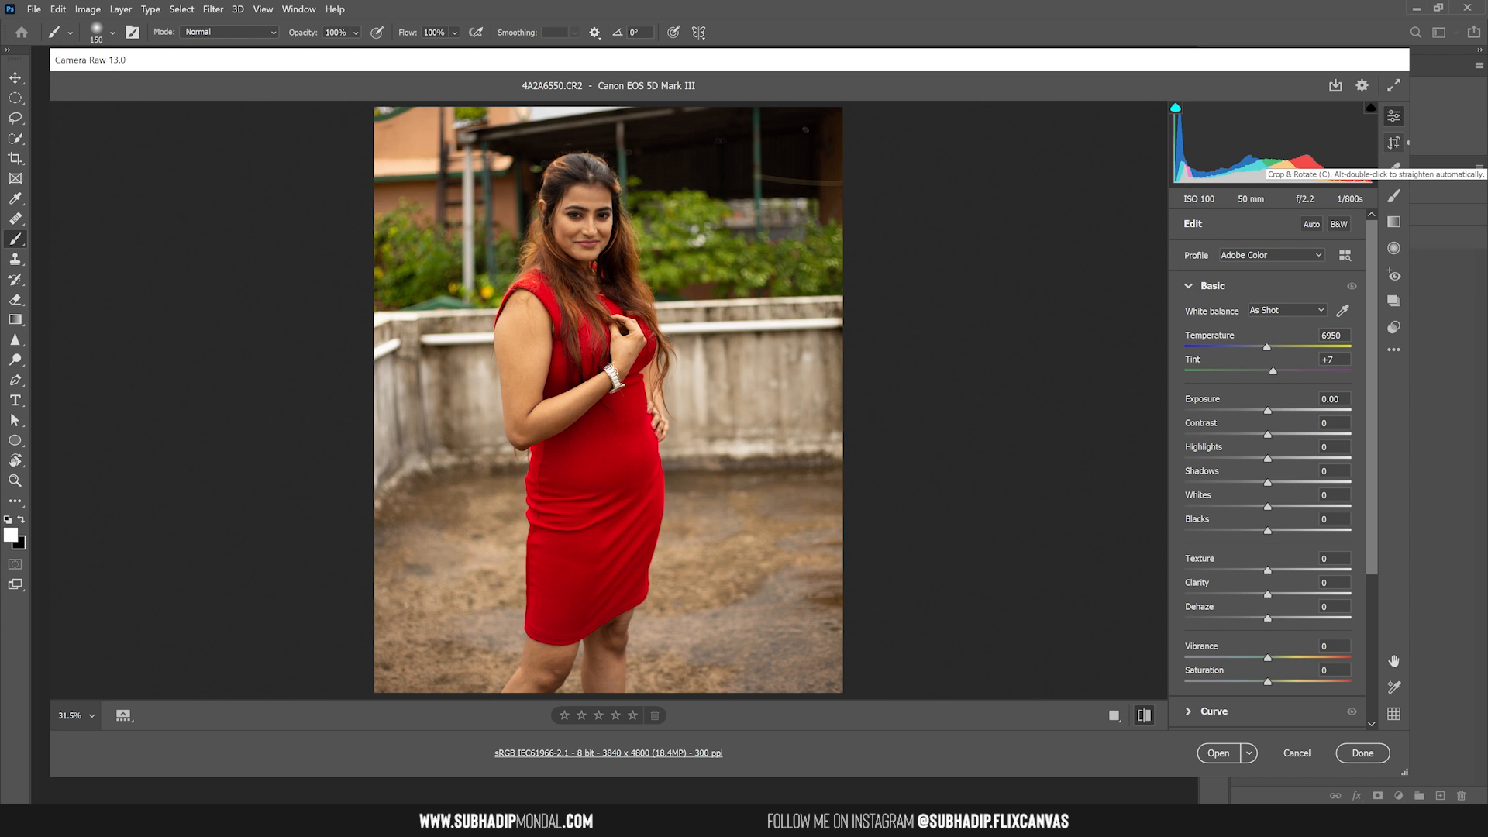
- Try the As Shot crop ratio, return to 4 x 5 / 8 x 10 with the previous framing, and leave cropping
{"action": "left_click", "coordinate": [1394, 142]}
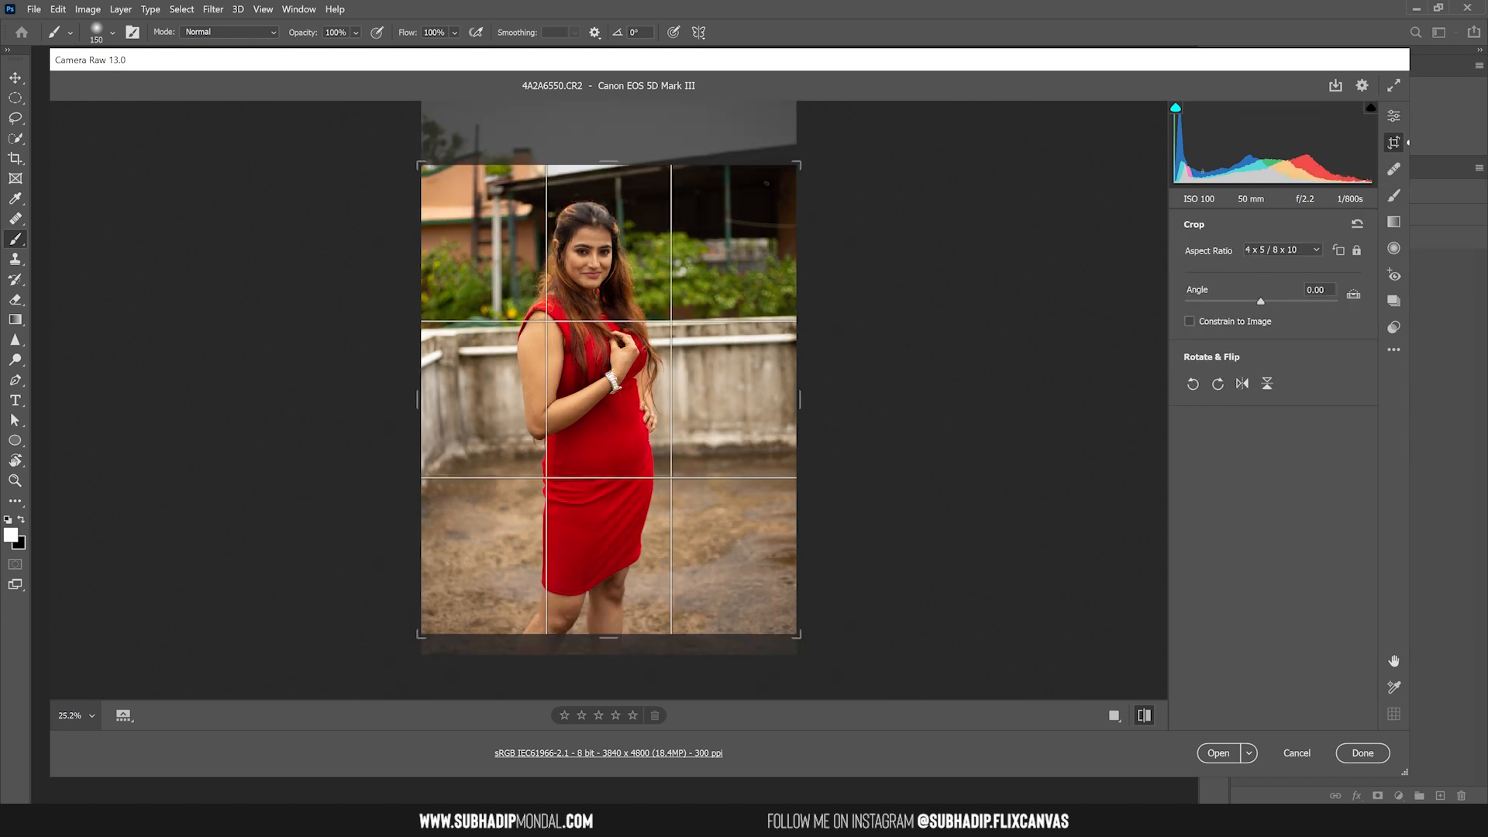
{"action": "left_click", "coordinate": [1282, 250]}
{"action": "left_click", "coordinate": [1279, 262]}
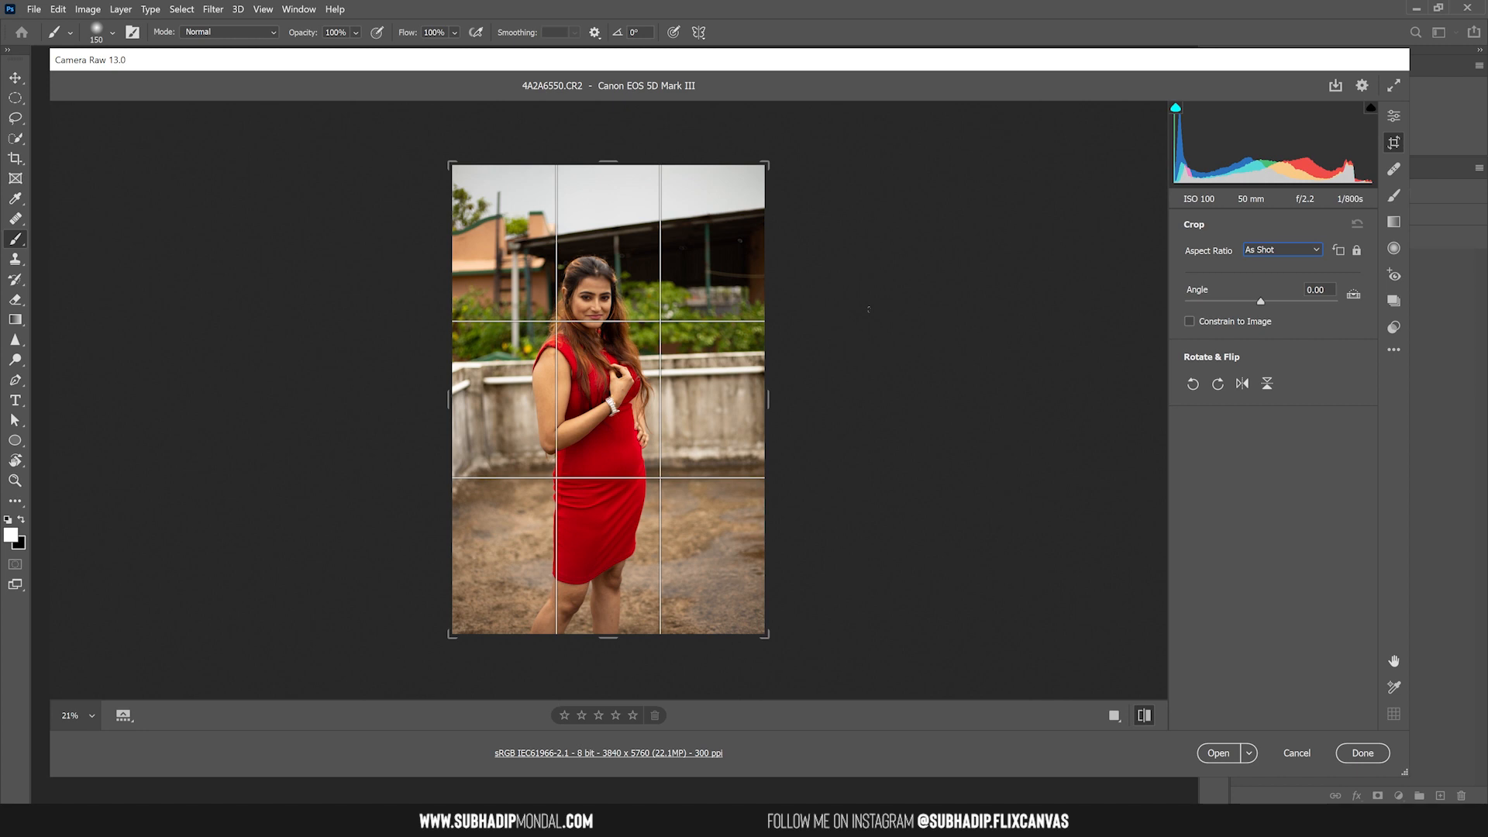
{"action": "left_click", "coordinate": [1300, 255]}
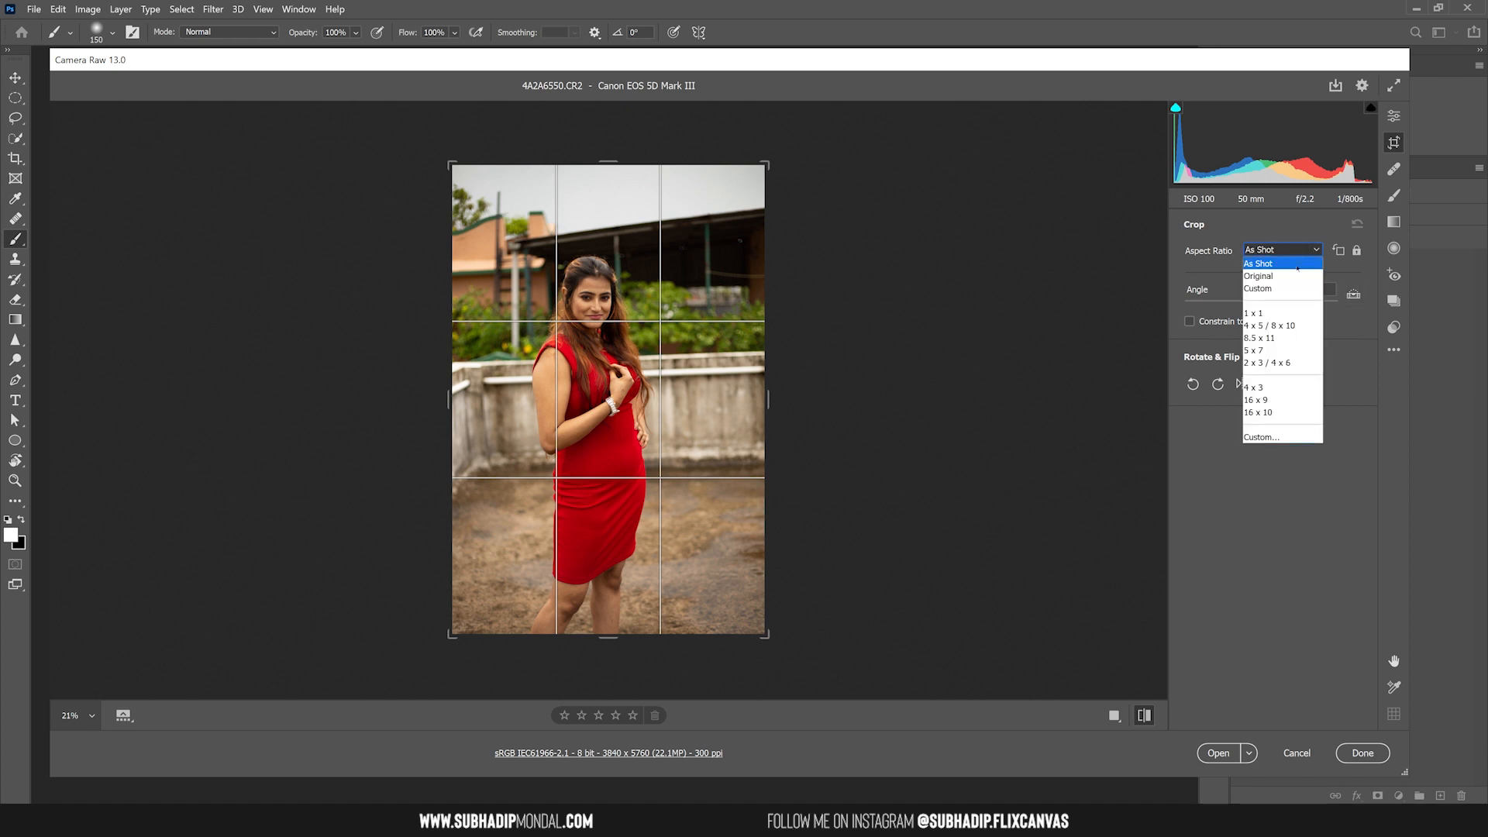
{"action": "left_click", "coordinate": [1280, 325]}
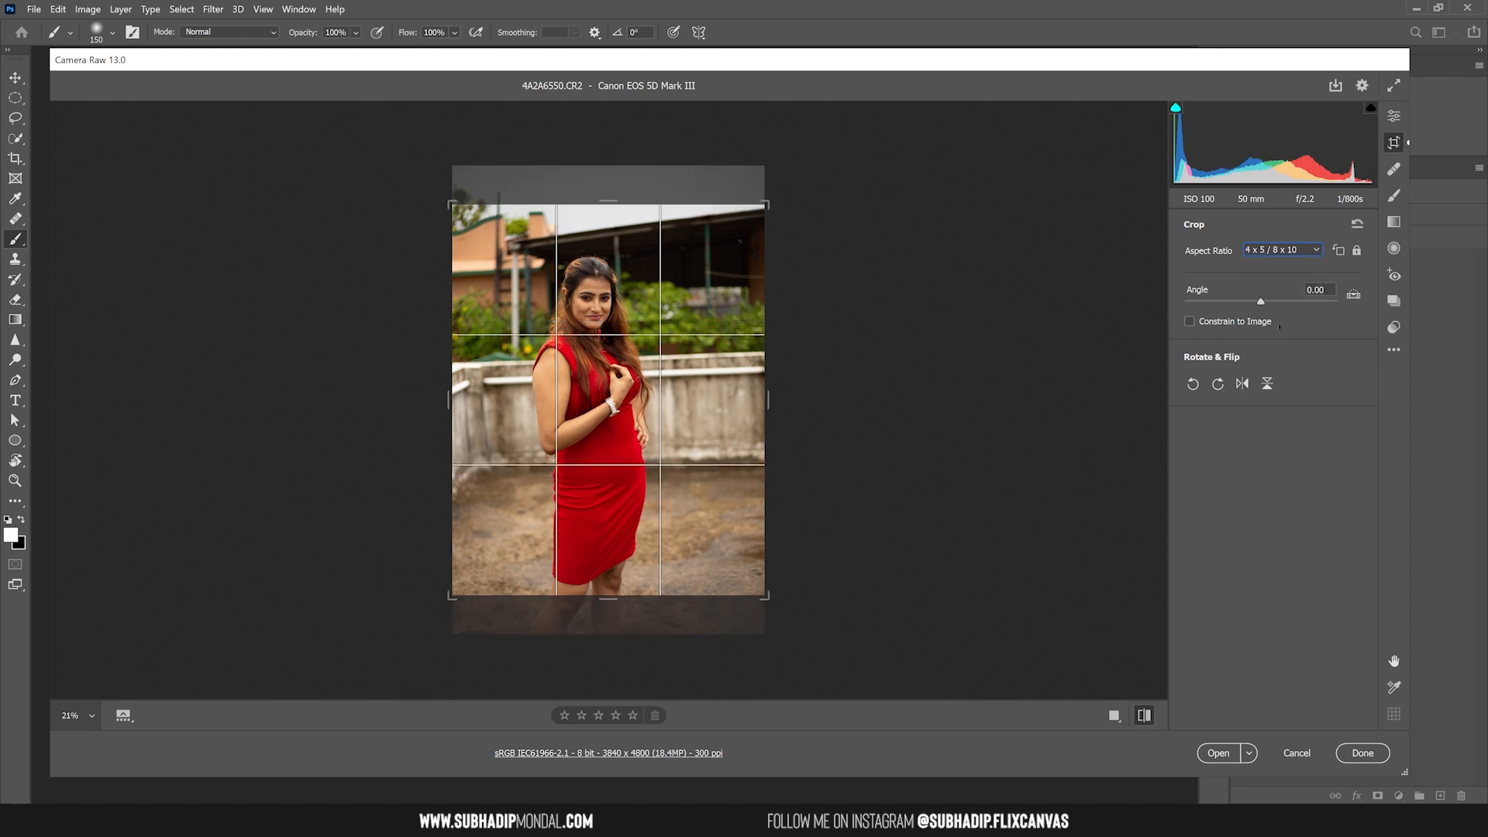
{"action": "key", "text": "ctrl+z"}
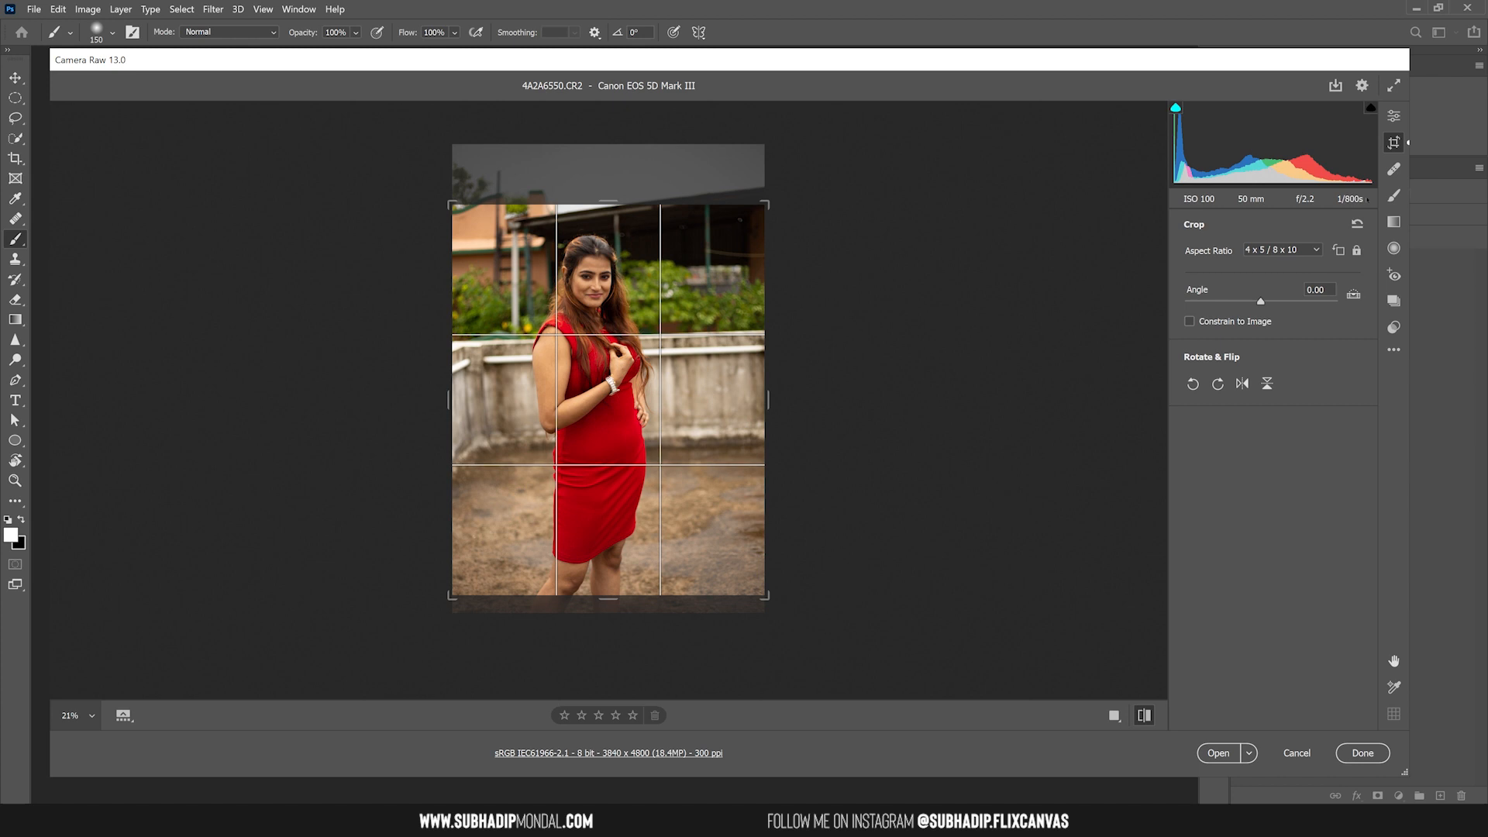
{"action": "left_click", "coordinate": [1394, 116]}
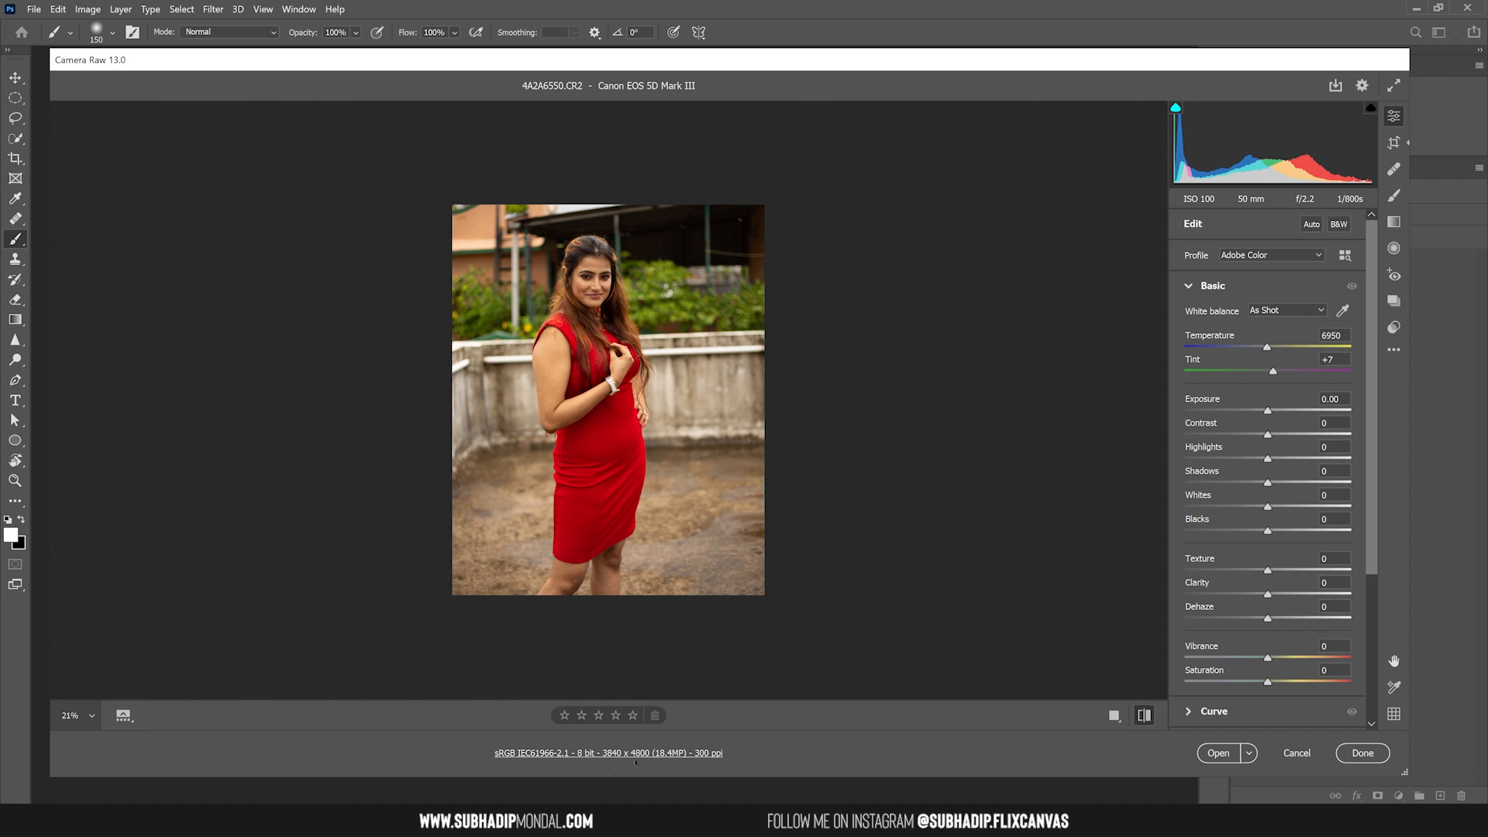
- Switch the preview to the edited version, review its Basic values, and compare the photo with the Basic adjustments off and on
{"action": "scroll", "coordinate": [883, 491], "scroll_direction": "up", "scroll_amount": 2}
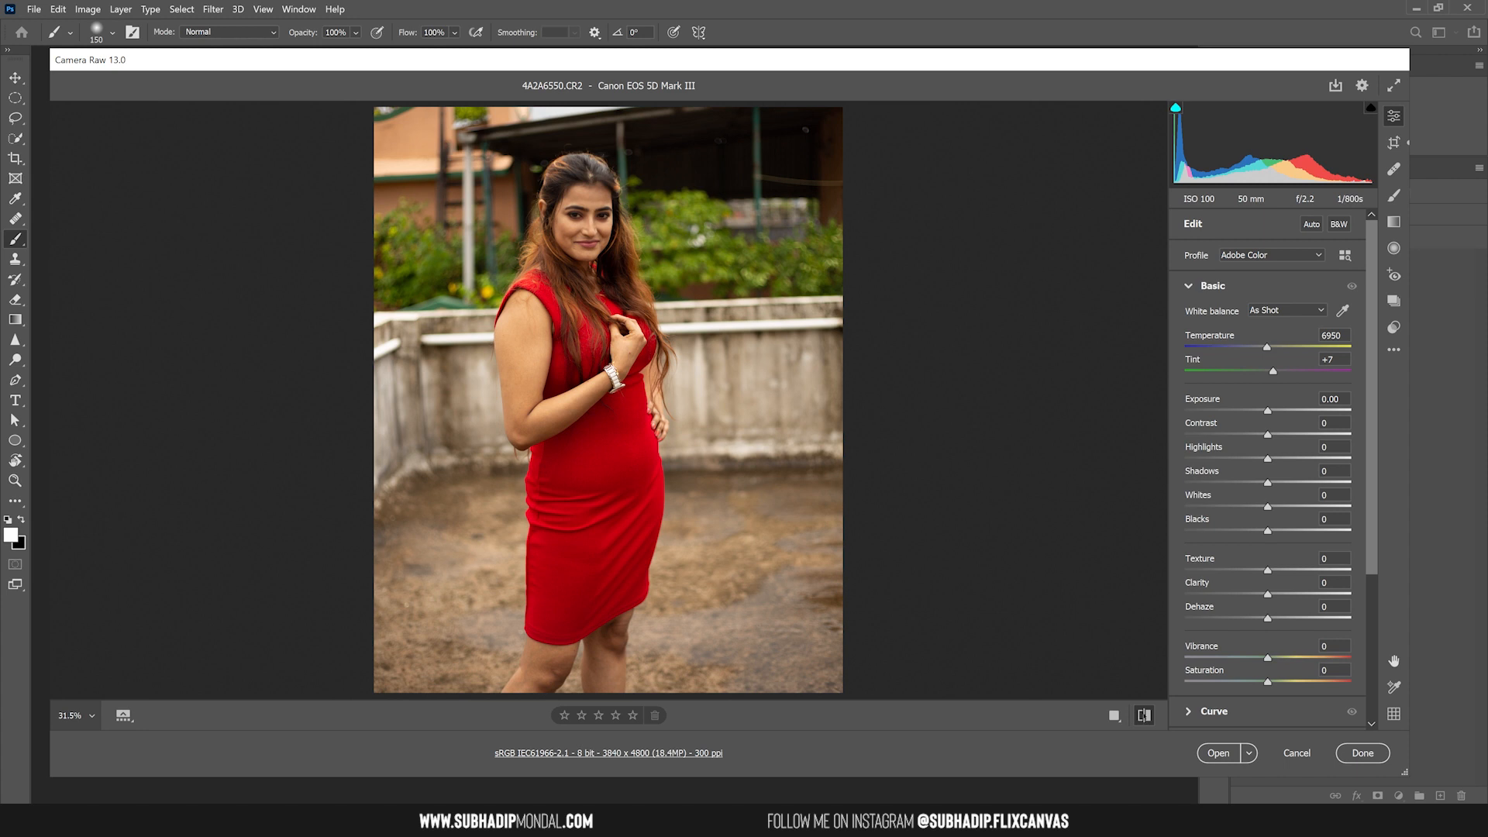
{"action": "left_click", "coordinate": [1144, 715]}
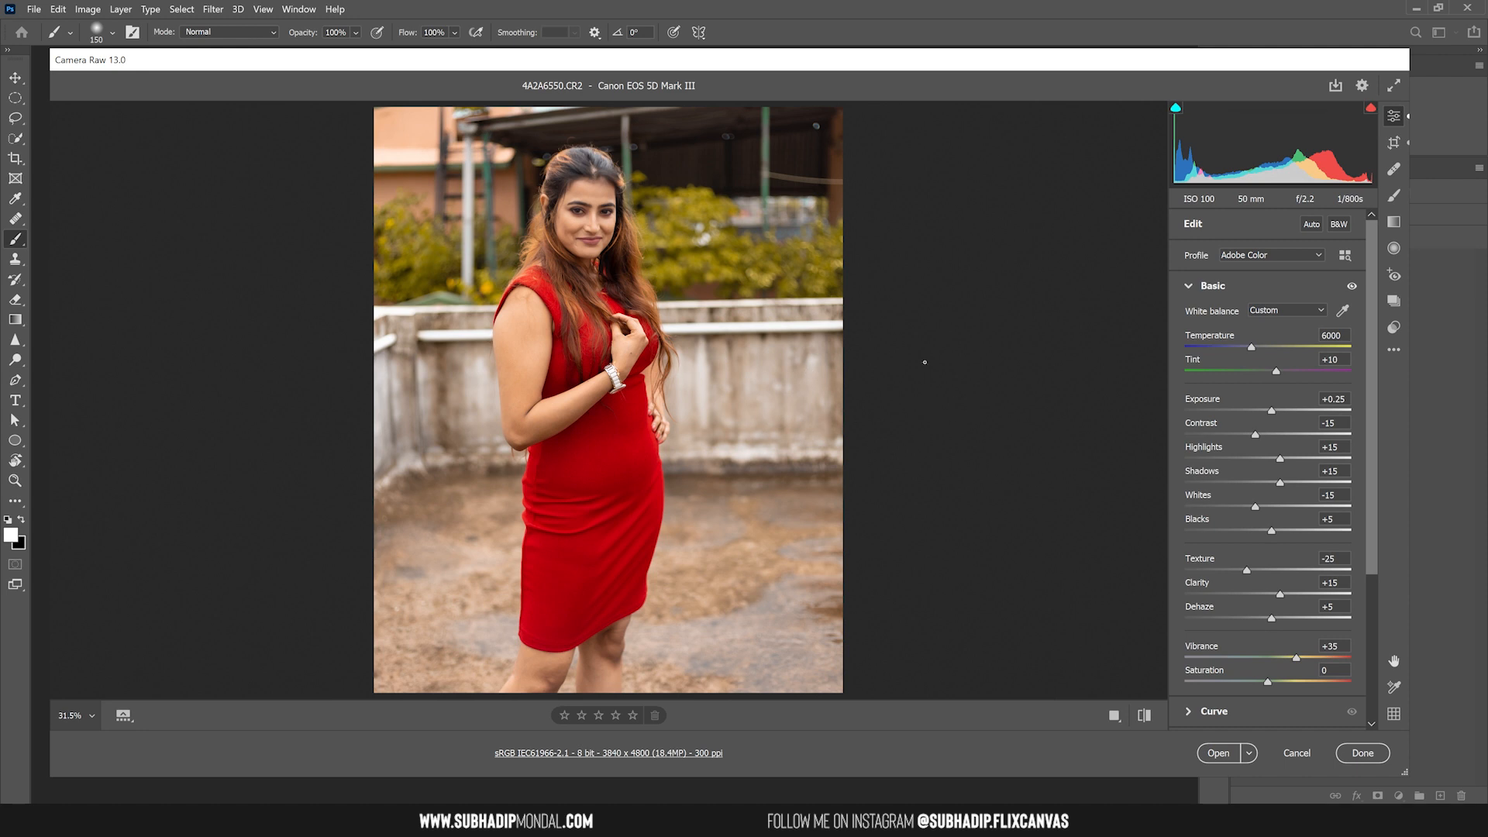
{"action": "scroll", "coordinate": [1331, 325], "scroll_direction": "down", "scroll_amount": 4}
{"action": "scroll", "coordinate": [1326, 327], "scroll_direction": "up", "scroll_amount": 4}
{"action": "scroll", "coordinate": [1360, 325], "scroll_direction": "down", "scroll_amount": 3}
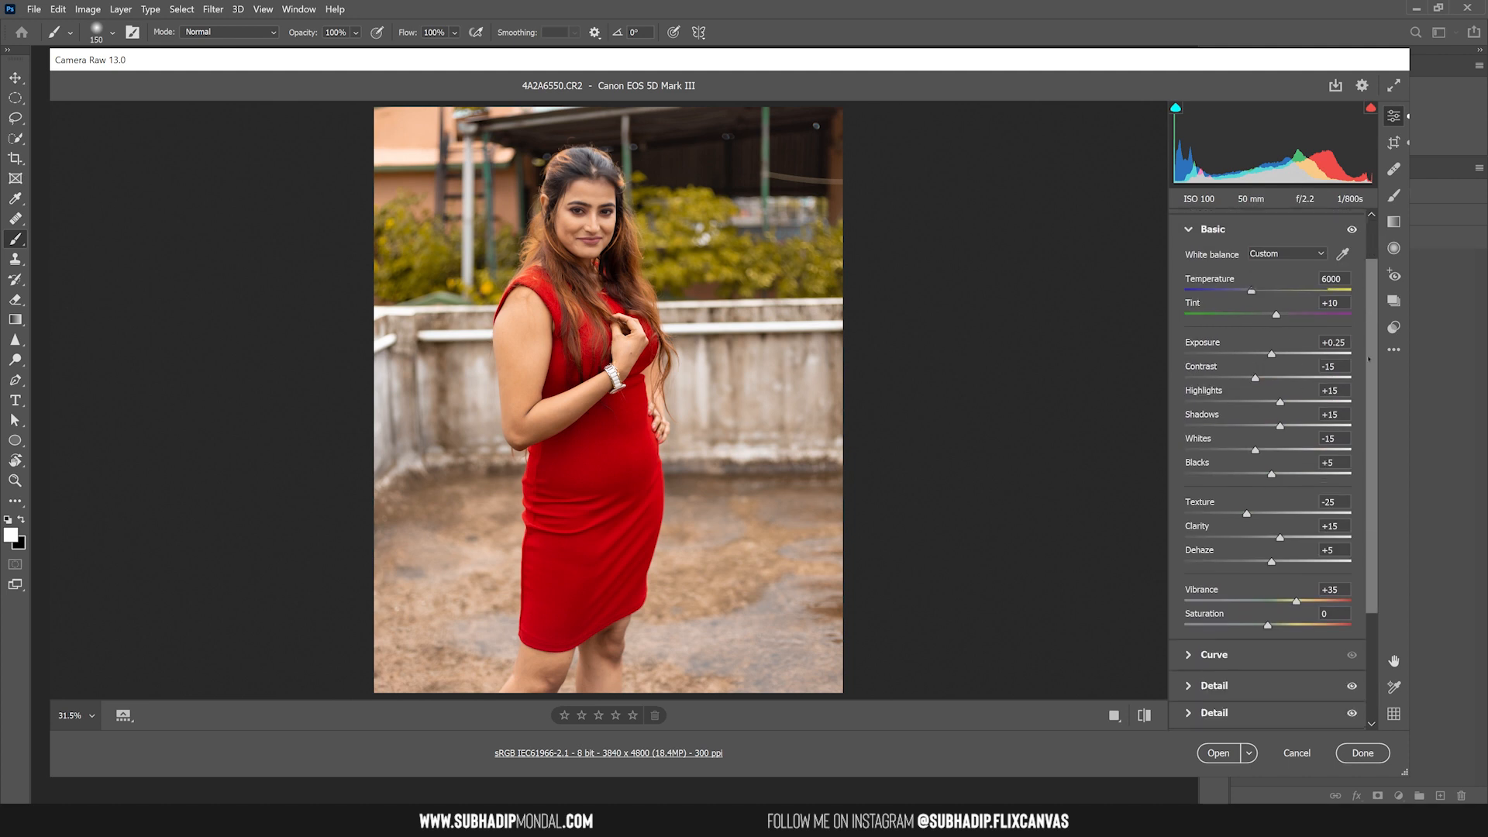
{"action": "scroll", "coordinate": [1362, 405], "scroll_direction": "down", "scroll_amount": 1}
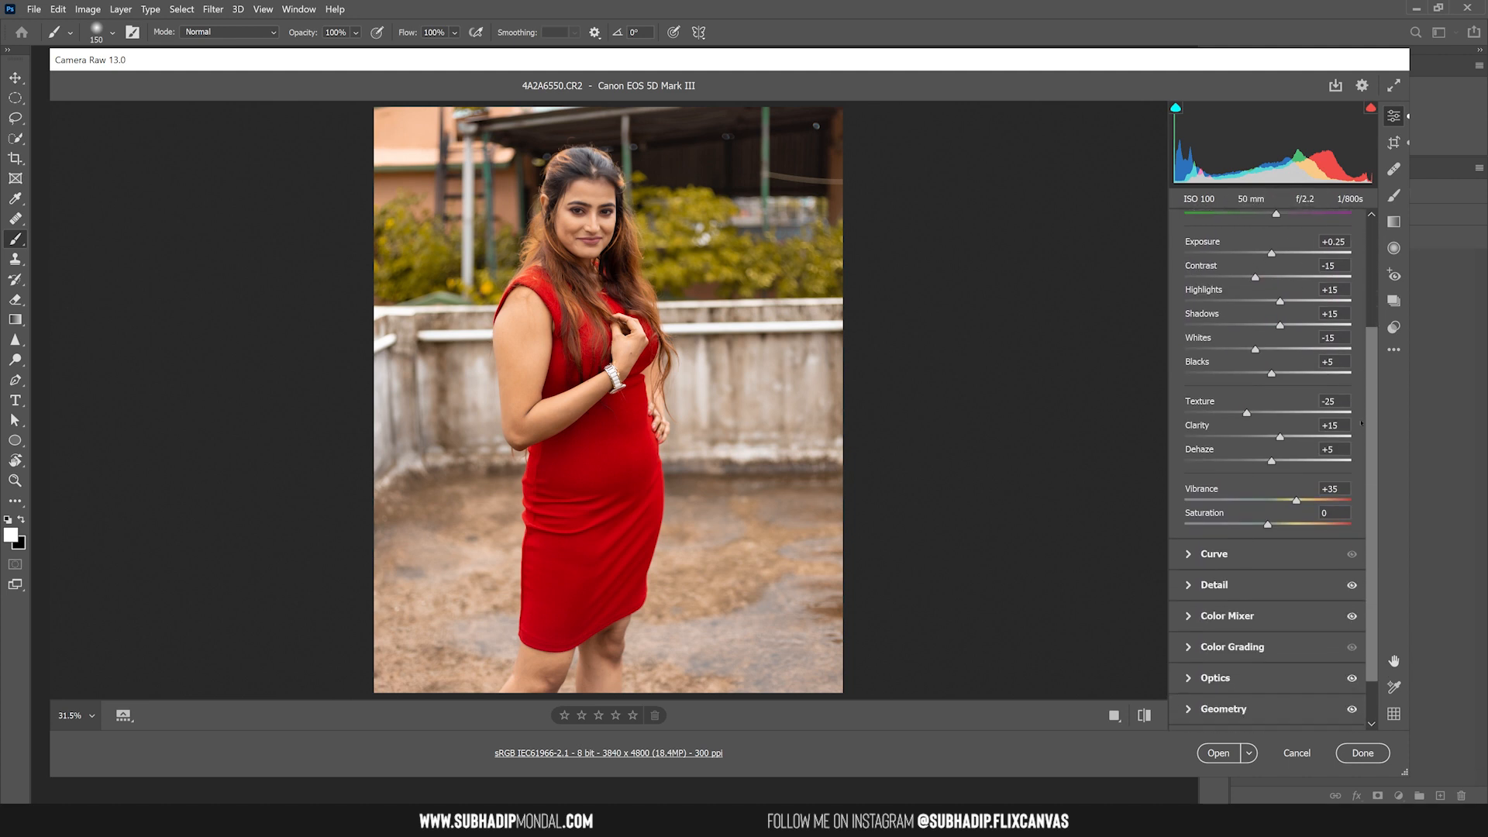
{"action": "scroll", "coordinate": [1371, 370], "scroll_direction": "up", "scroll_amount": 2}
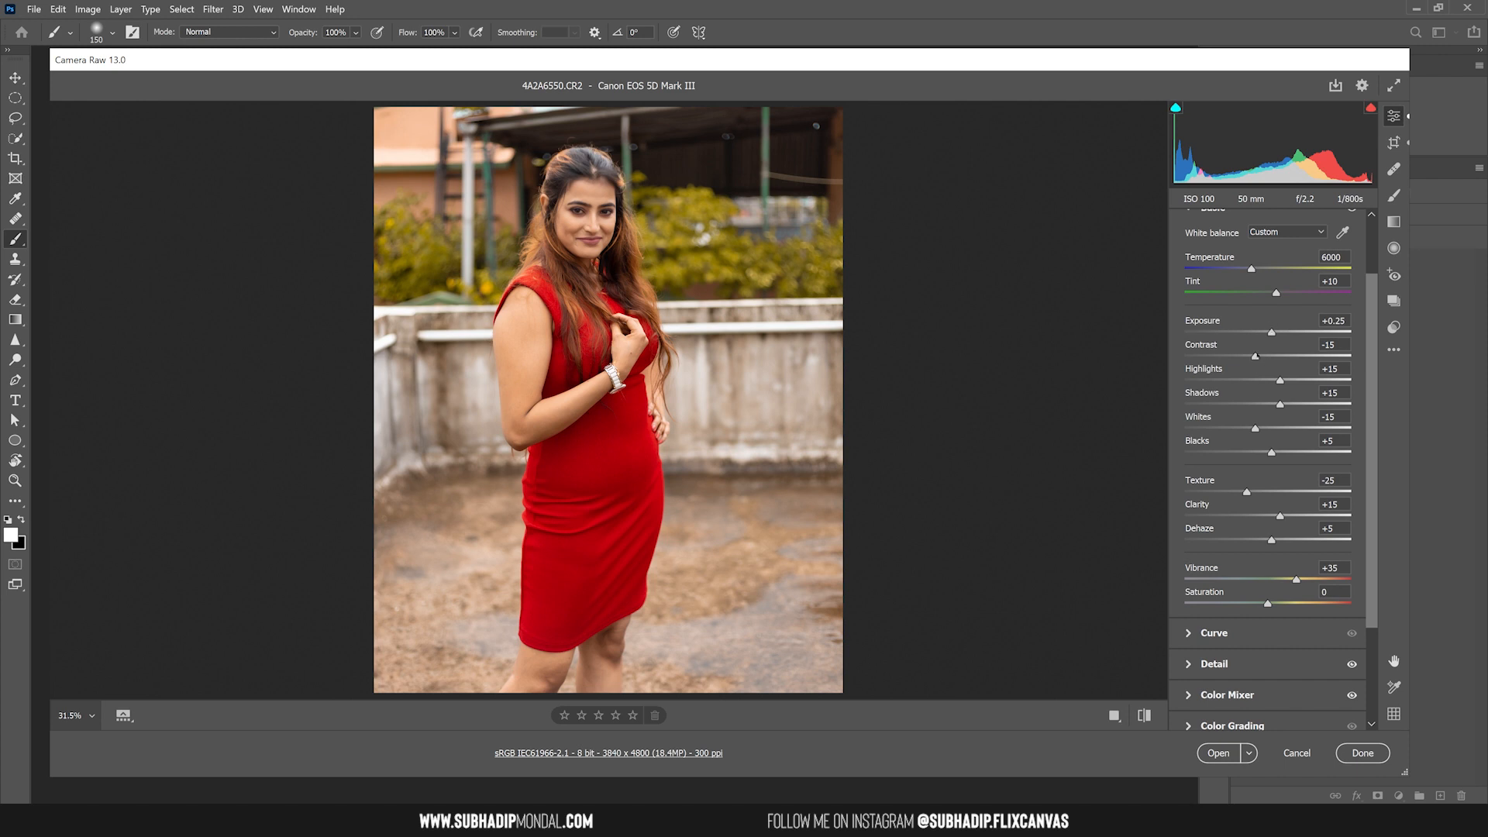
{"action": "scroll", "coordinate": [1359, 313], "scroll_direction": "up", "scroll_amount": 2}
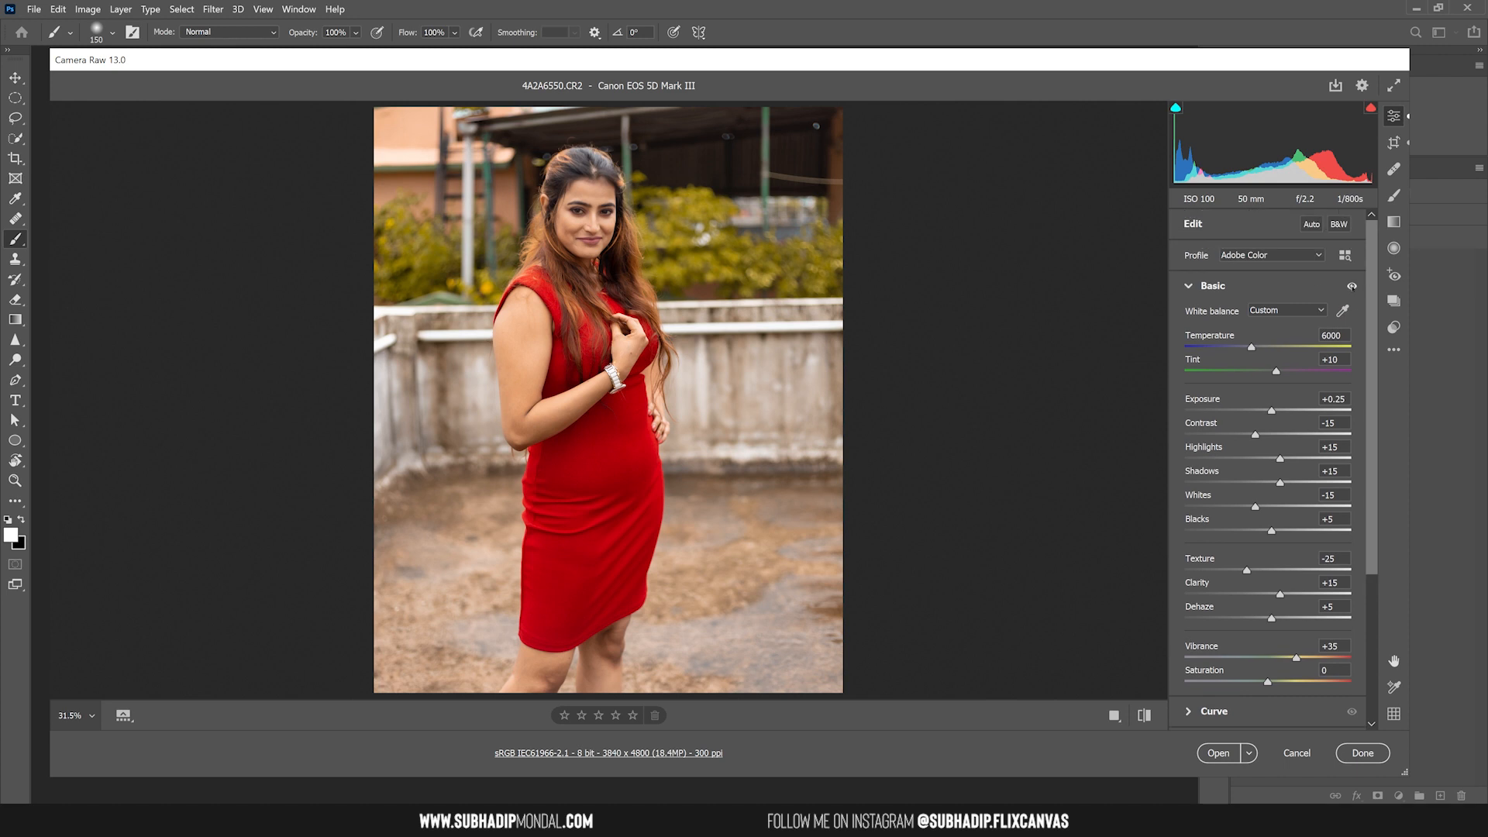
{"action": "left_click", "coordinate": [1352, 286]}
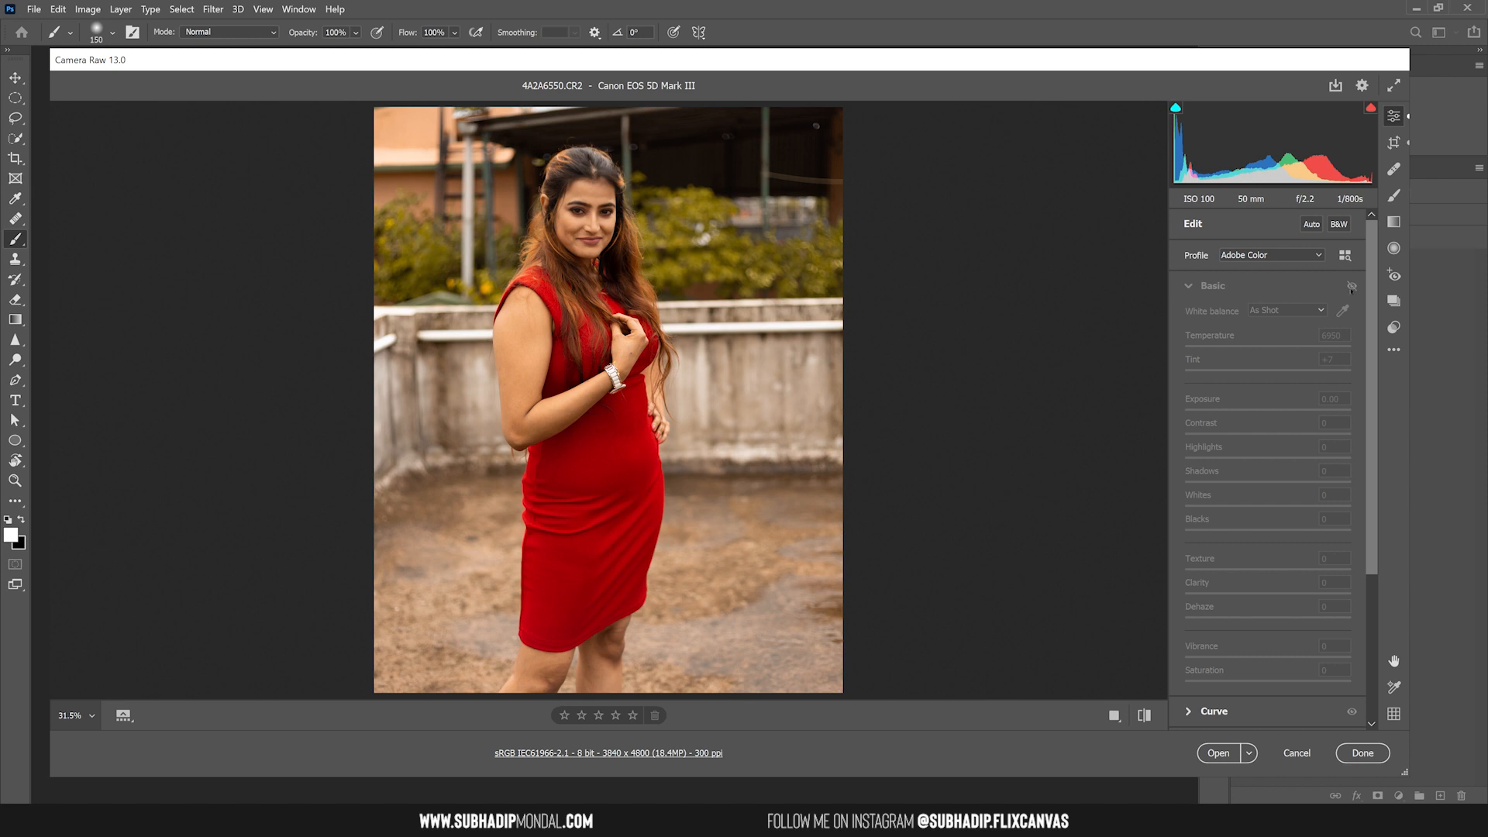
{"action": "left_click", "coordinate": [1352, 286]}
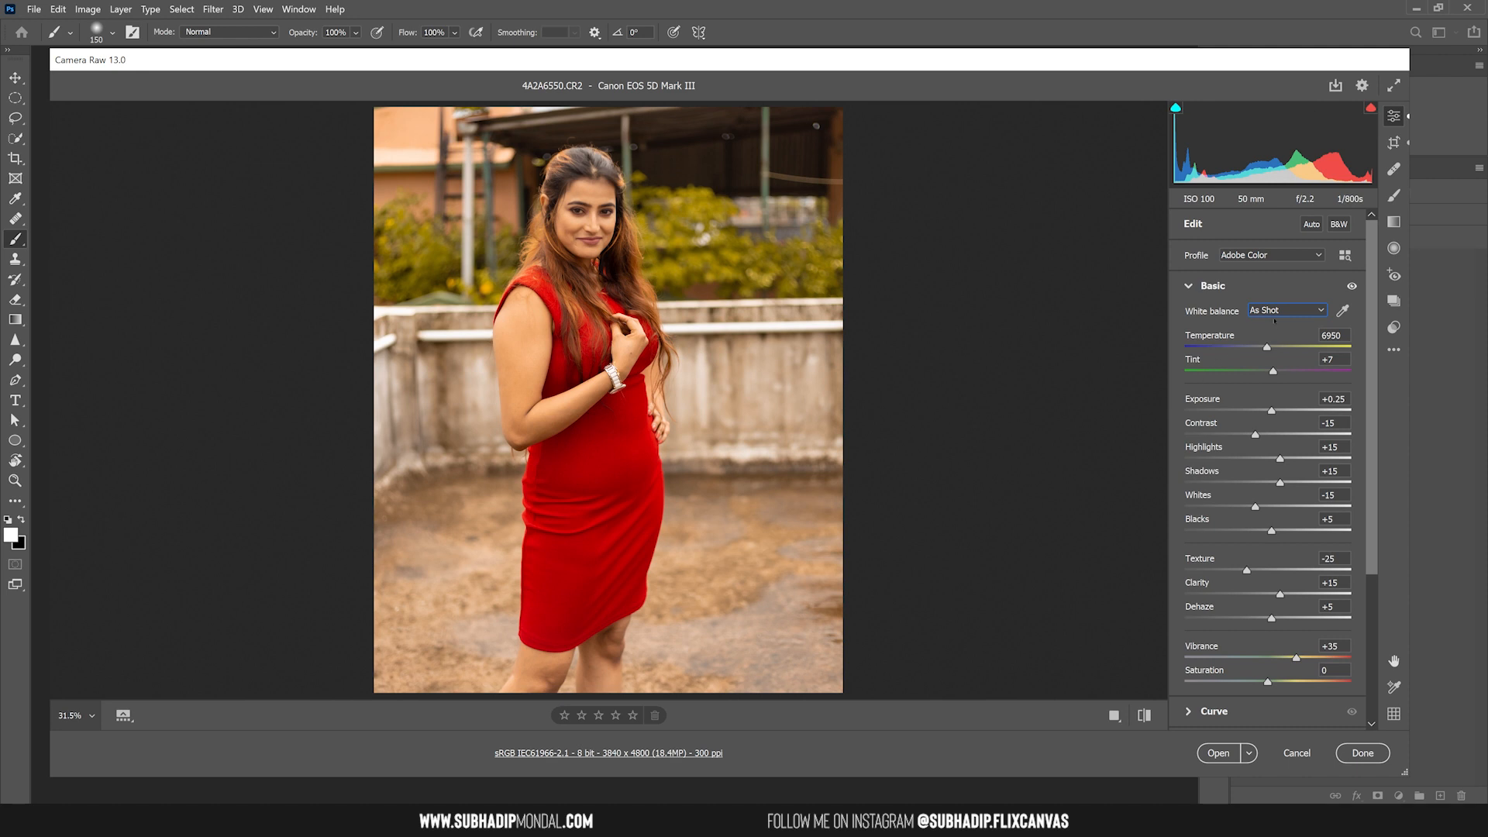
- Set the white balance to Custom with a temperature of 6000
{"action": "left_click", "coordinate": [1274, 318]}
{"action": "left_click", "coordinate": [1272, 424]}
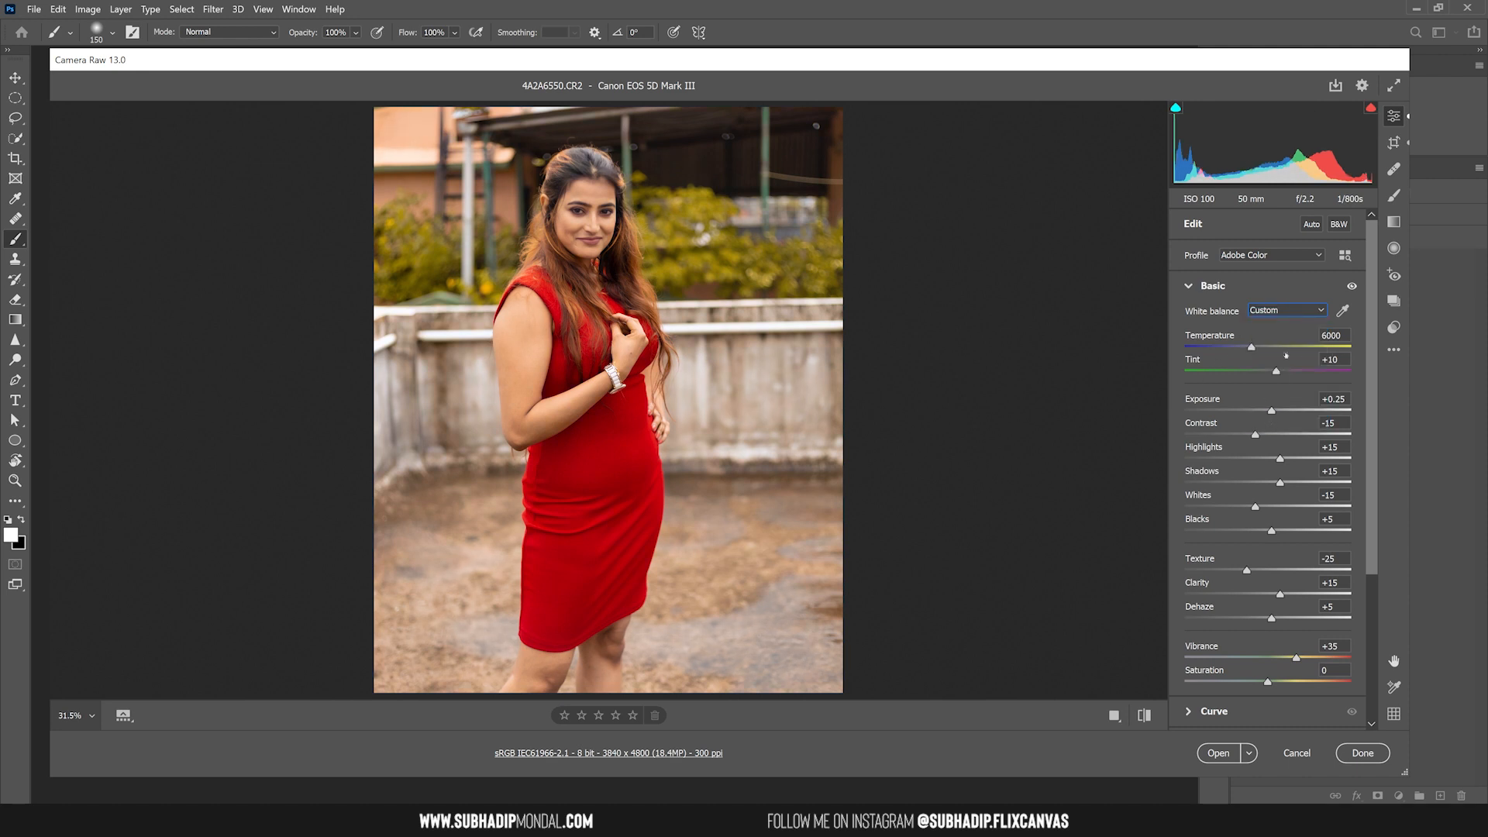
{"action": "left_click_drag", "start_coordinate": [1251, 348], "coordinate": [1193, 357]}
{"action": "left_click_drag", "start_coordinate": [1194, 349], "coordinate": [1257, 348]}
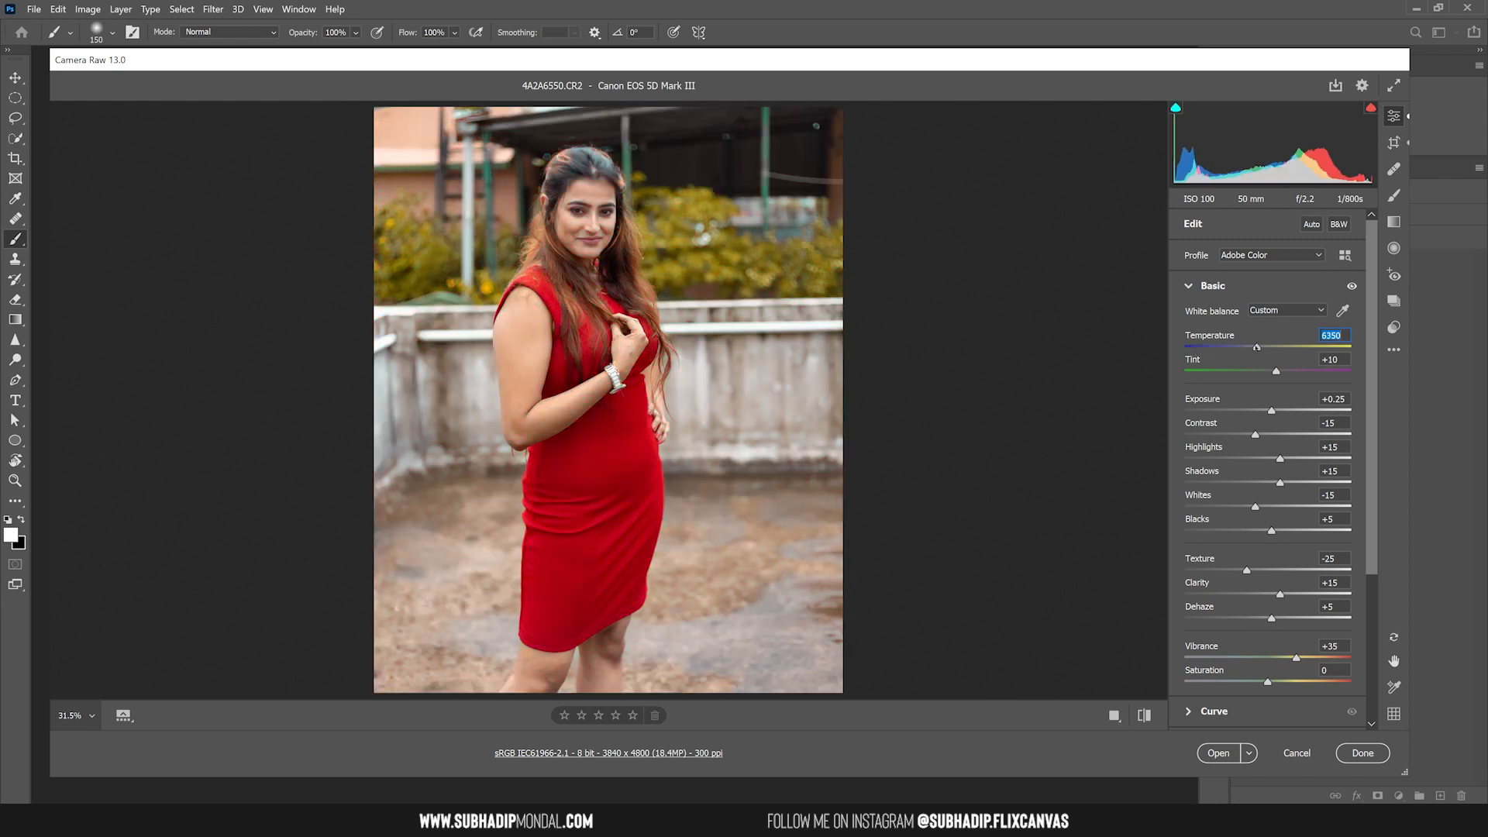
{"action": "type", "text": "6000"}
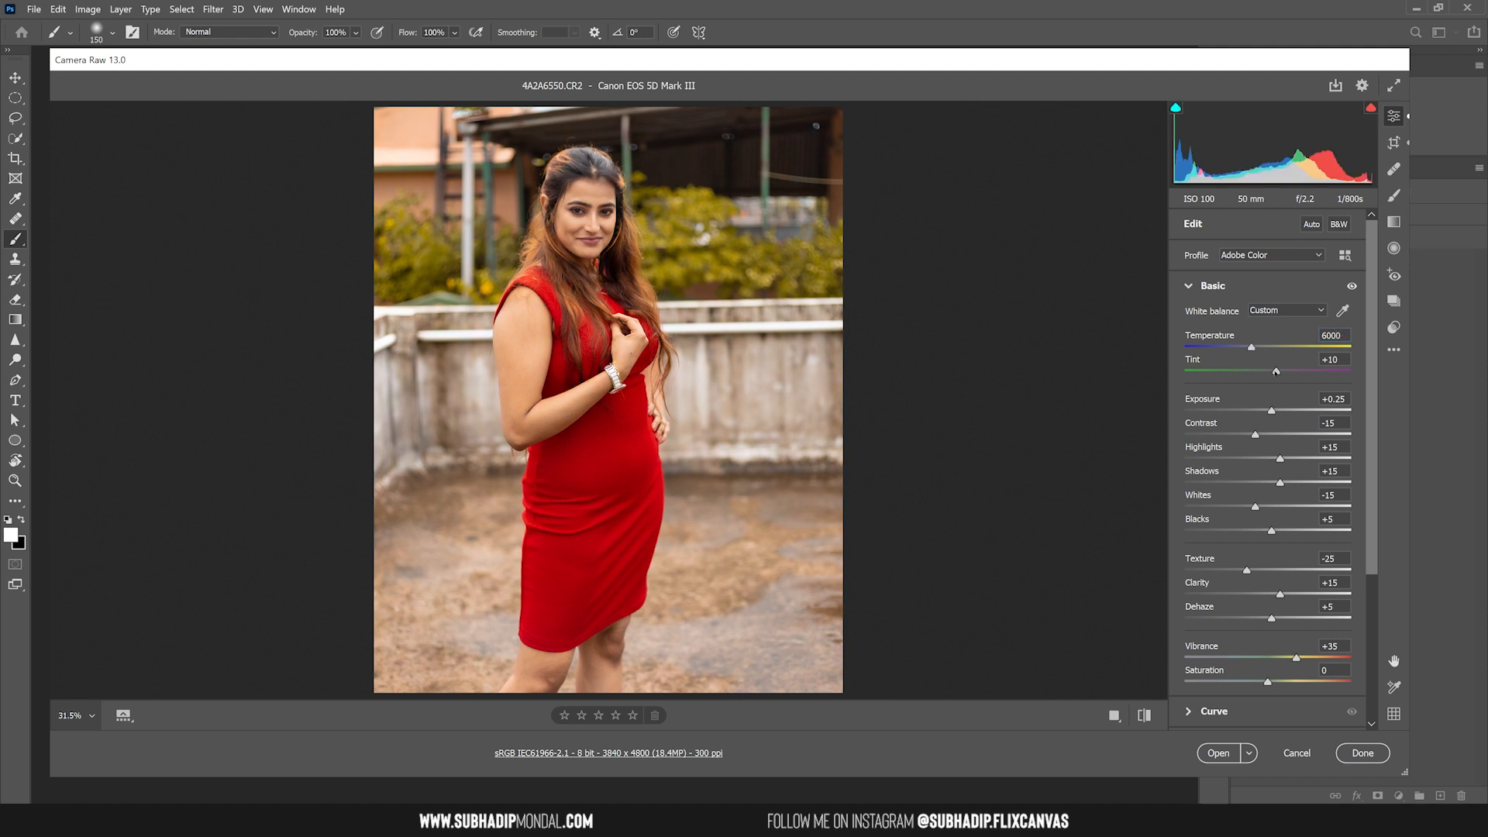
- Try a tint of -20 and an exposure of 0.00, undoing the tint change and restoring the exposure to +0.25
{"action": "left_click_drag", "start_coordinate": [1277, 372], "coordinate": [1252, 372]}
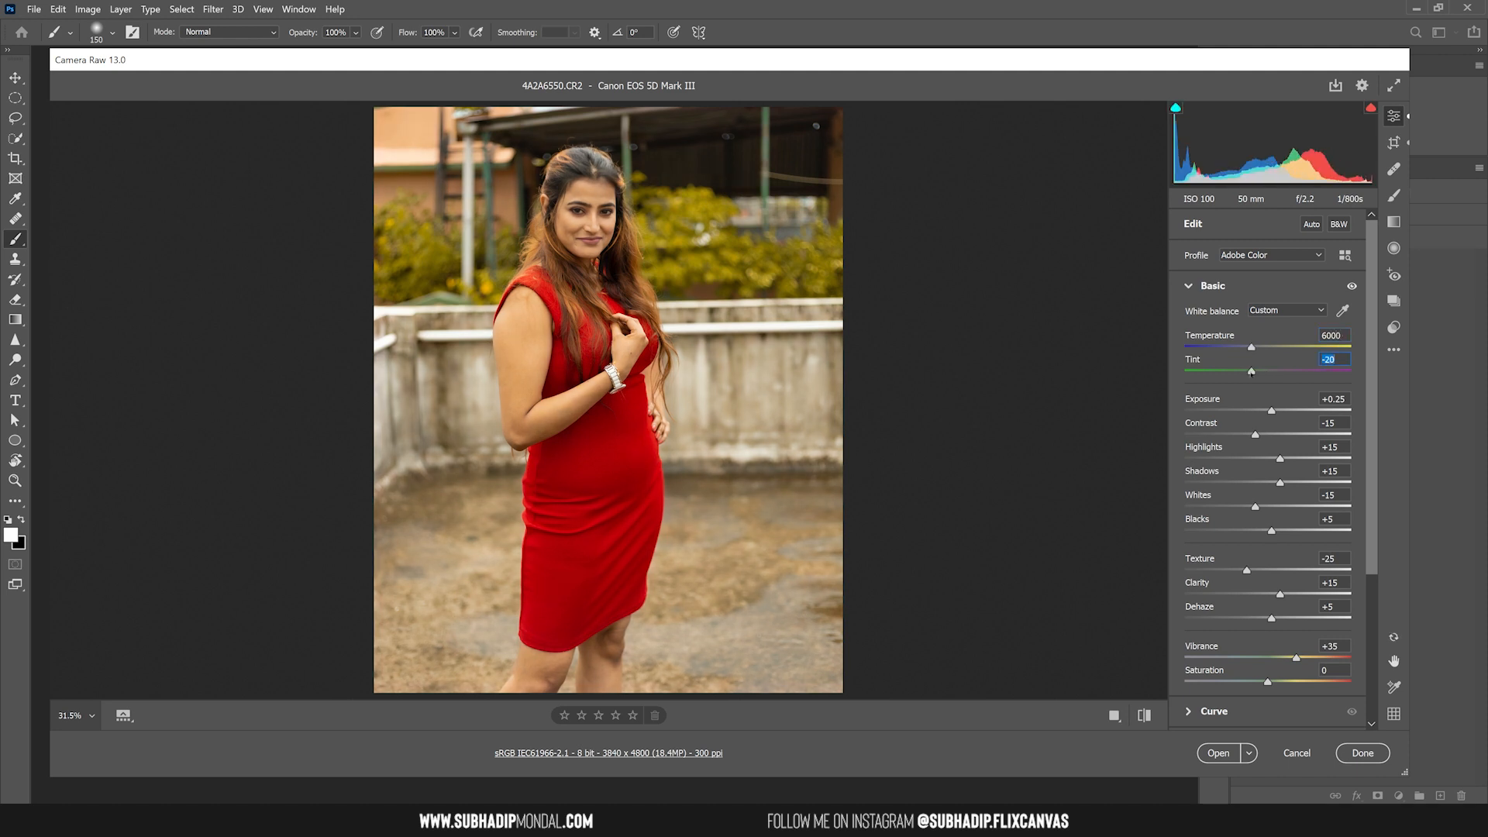
{"action": "key", "text": "ctrl+z"}
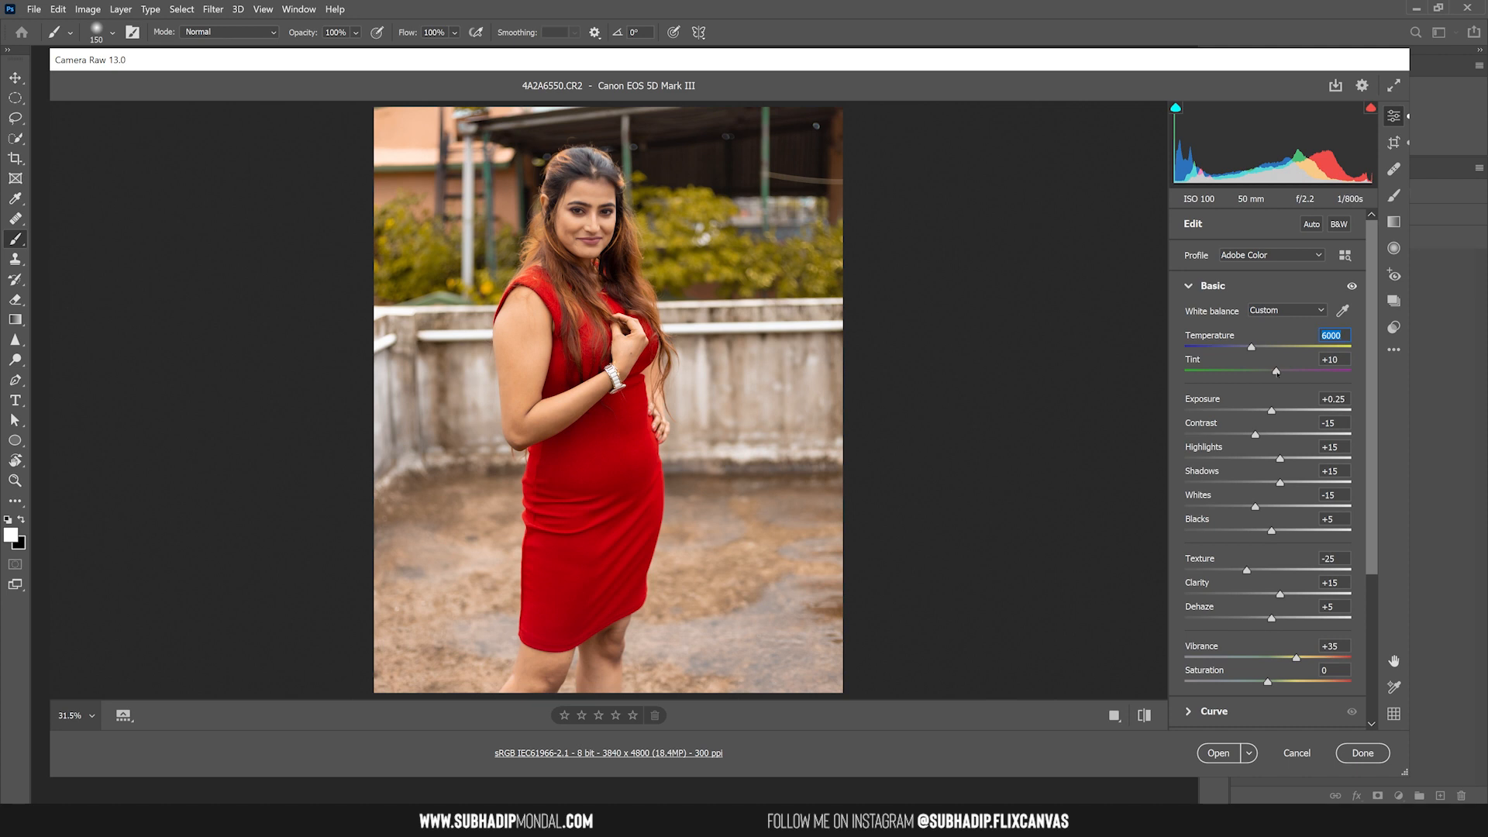
{"action": "key", "text": "ctrl+z"}
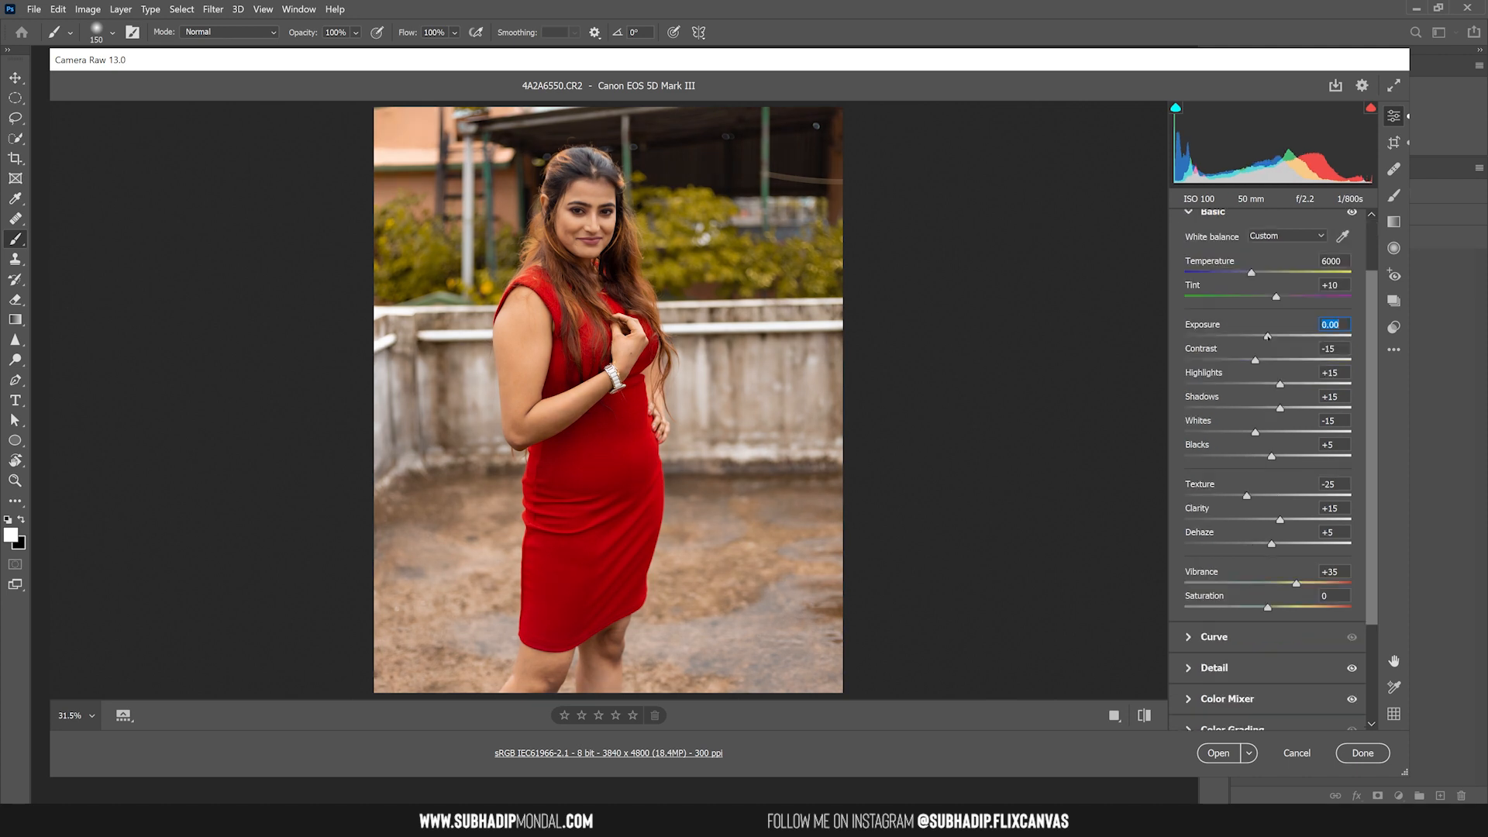
{"action": "key", "text": "ctrl+shift+z"}
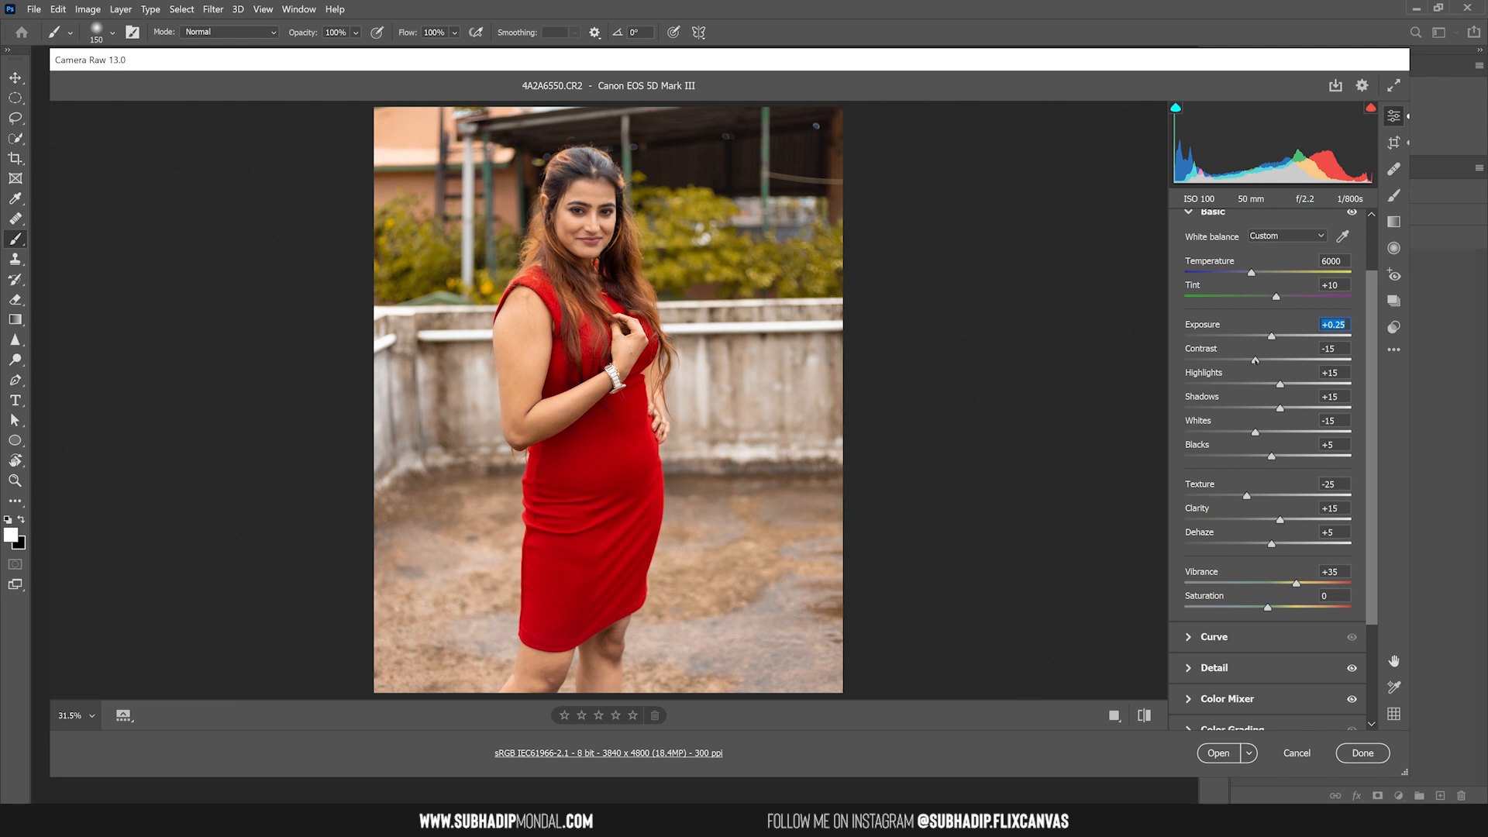
- Try a contrast of 0 while checking the woman's face up close, and return the contrast to -15
{"action": "left_click_drag", "start_coordinate": [1256, 361], "coordinate": [1268, 361]}
{"action": "left_click", "coordinate": [599, 255]}
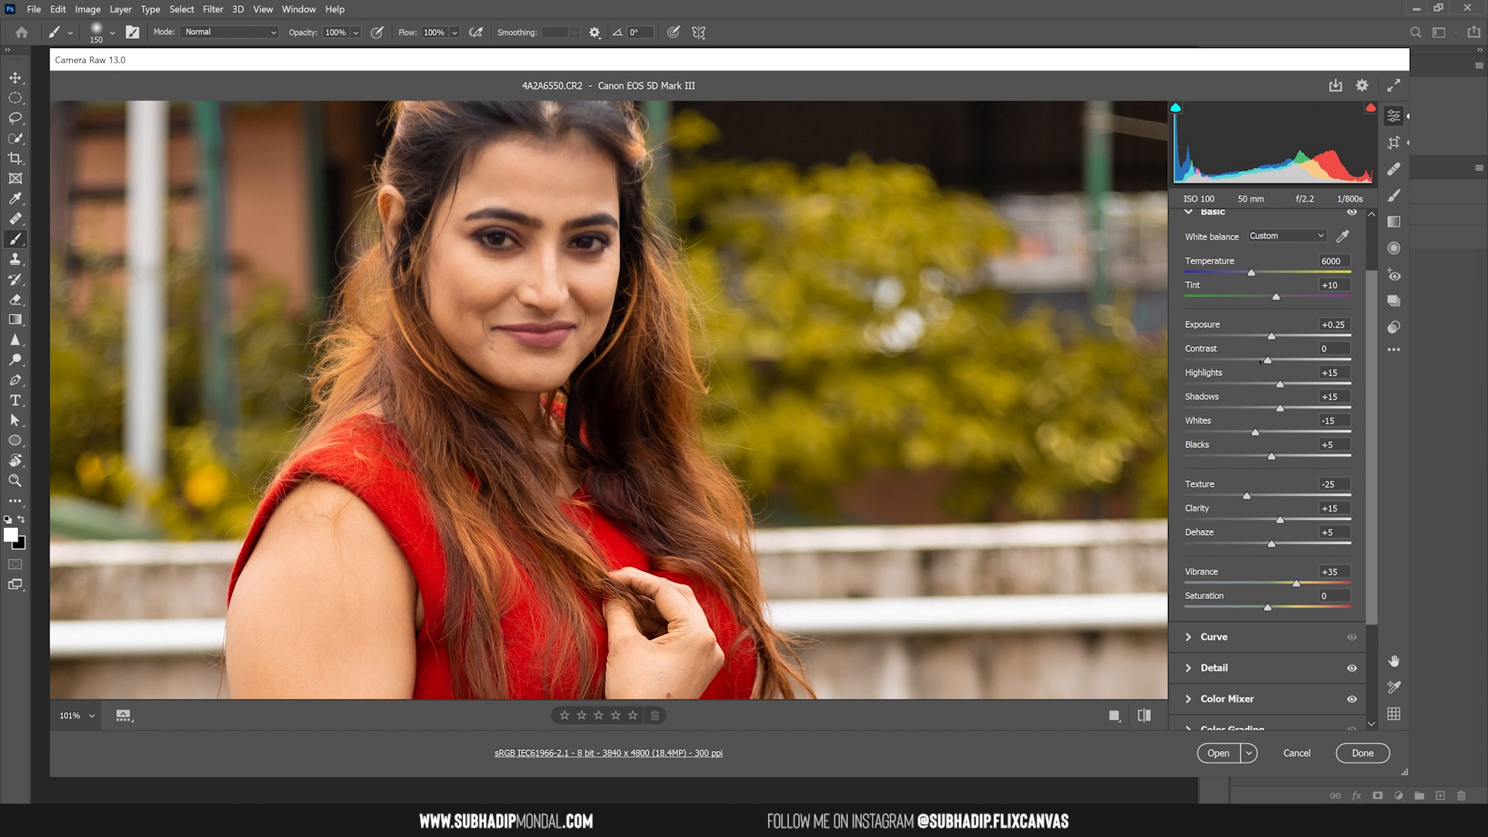
{"action": "left_click_drag", "start_coordinate": [1268, 360], "coordinate": [1253, 362]}
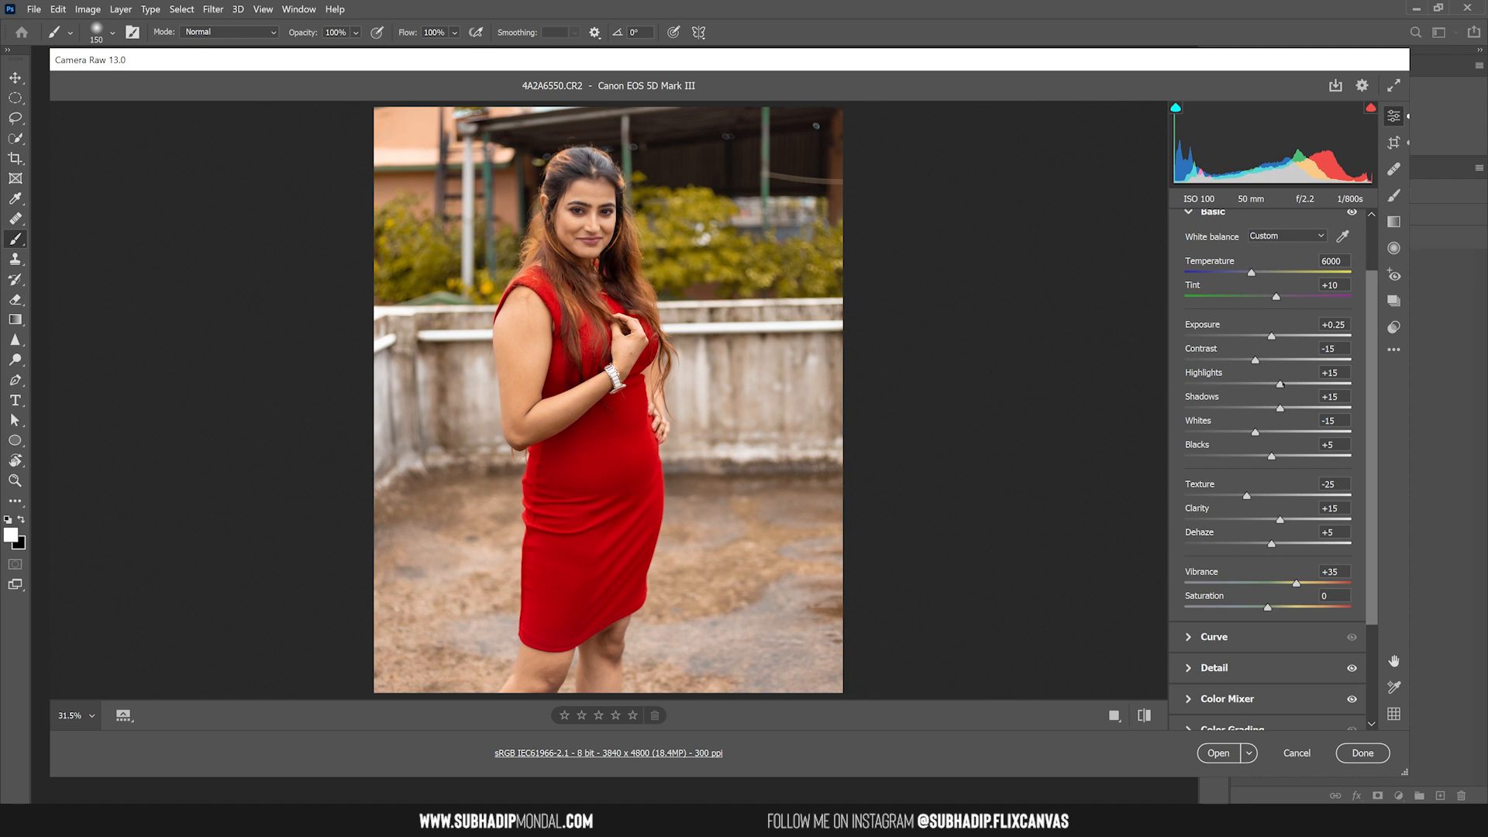
- Demonstrate the Highlights and Shadows adjustments by resetting each to 0 and setting both back to +15
{"action": "left_click_drag", "start_coordinate": [1280, 384], "coordinate": [1256, 385]}
{"action": "double_click", "coordinate": [1256, 385]}
{"action": "left_click_drag", "start_coordinate": [1269, 384], "coordinate": [1280, 385]}
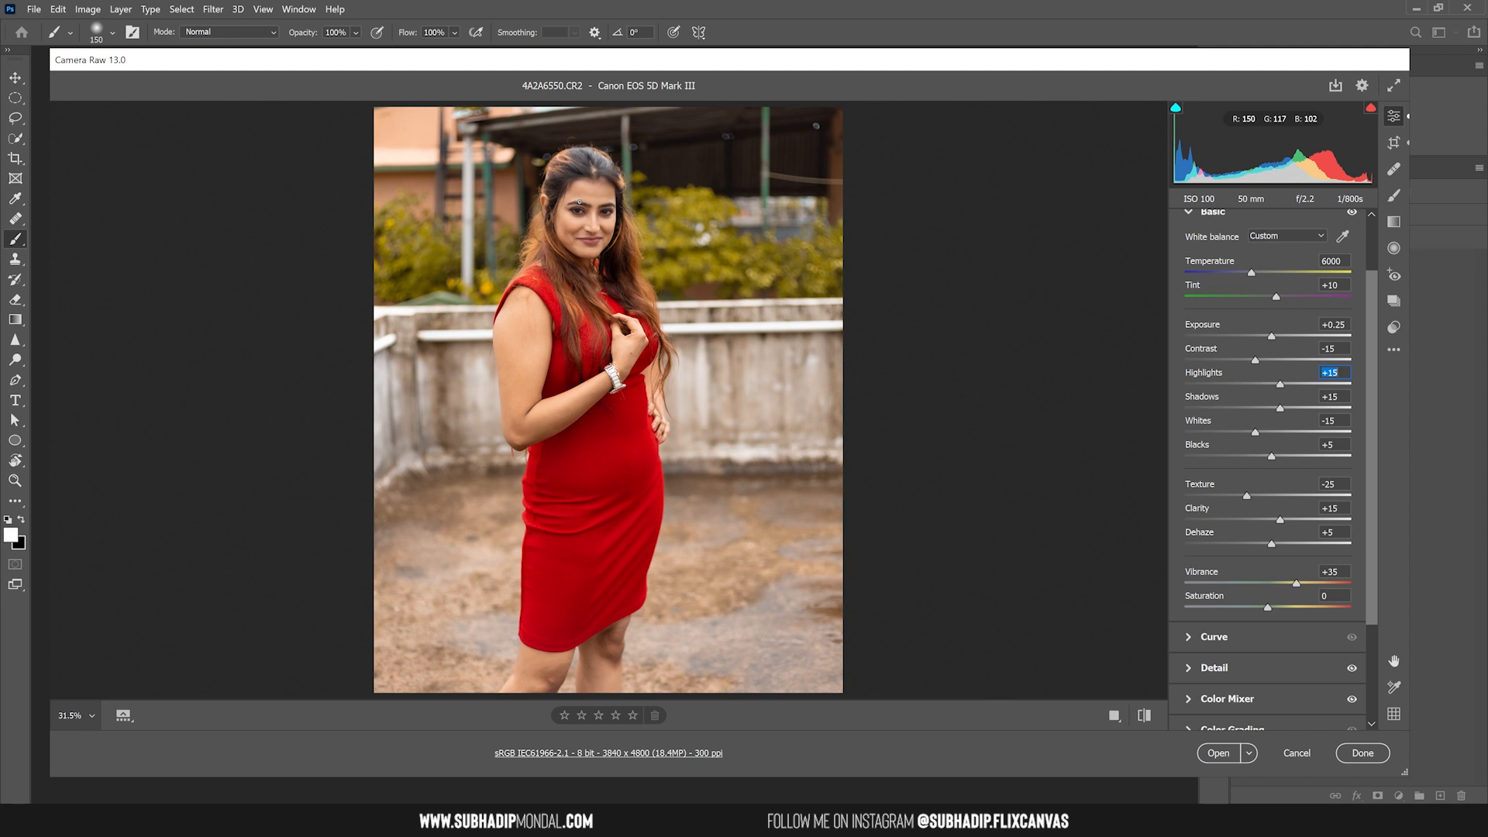
{"action": "double_click", "coordinate": [1280, 409]}
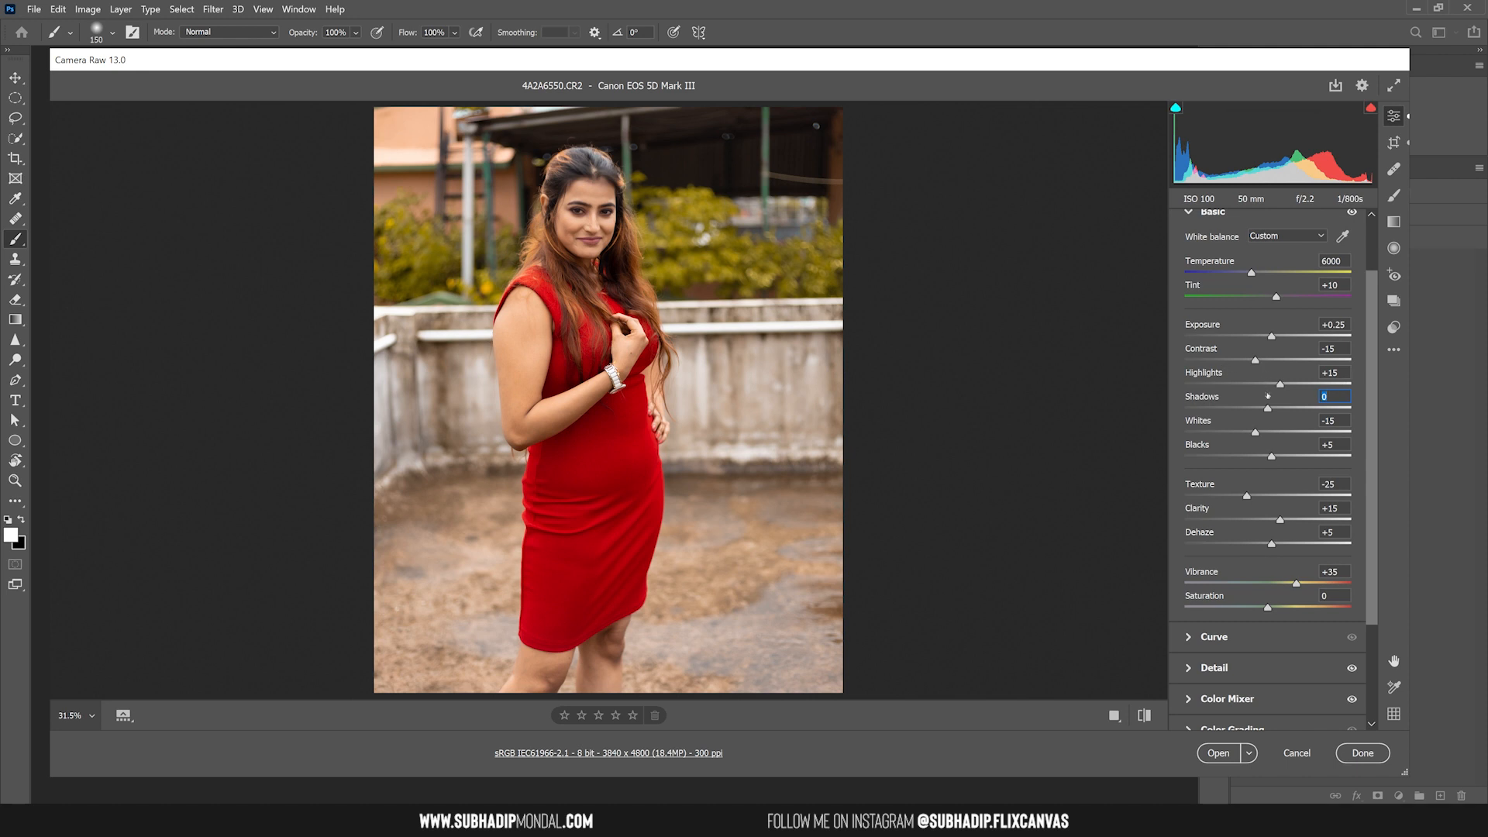
{"action": "left_click_drag", "start_coordinate": [1268, 409], "coordinate": [1280, 409]}
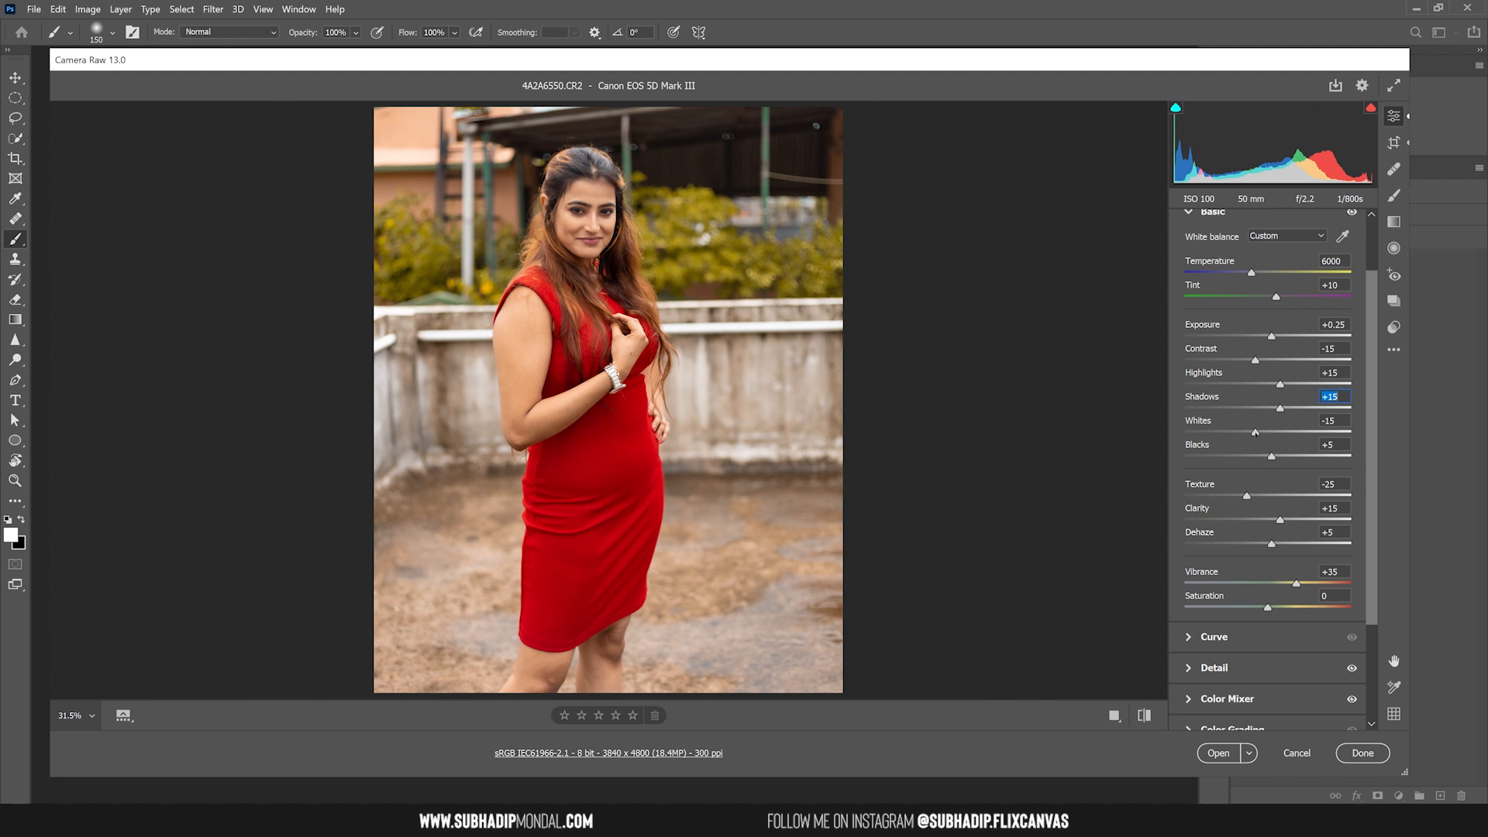
- Demonstrate the Whites and Blacks adjustments by resetting each to 0 and returning Whites to -15 and Blacks to +5
{"action": "double_click", "coordinate": [1255, 432]}
{"action": "left_click_drag", "start_coordinate": [1268, 432], "coordinate": [1256, 431]}
{"action": "left_click", "coordinate": [1271, 457]}
{"action": "double_click", "coordinate": [1272, 457]}
{"action": "left_click", "coordinate": [624, 266]}
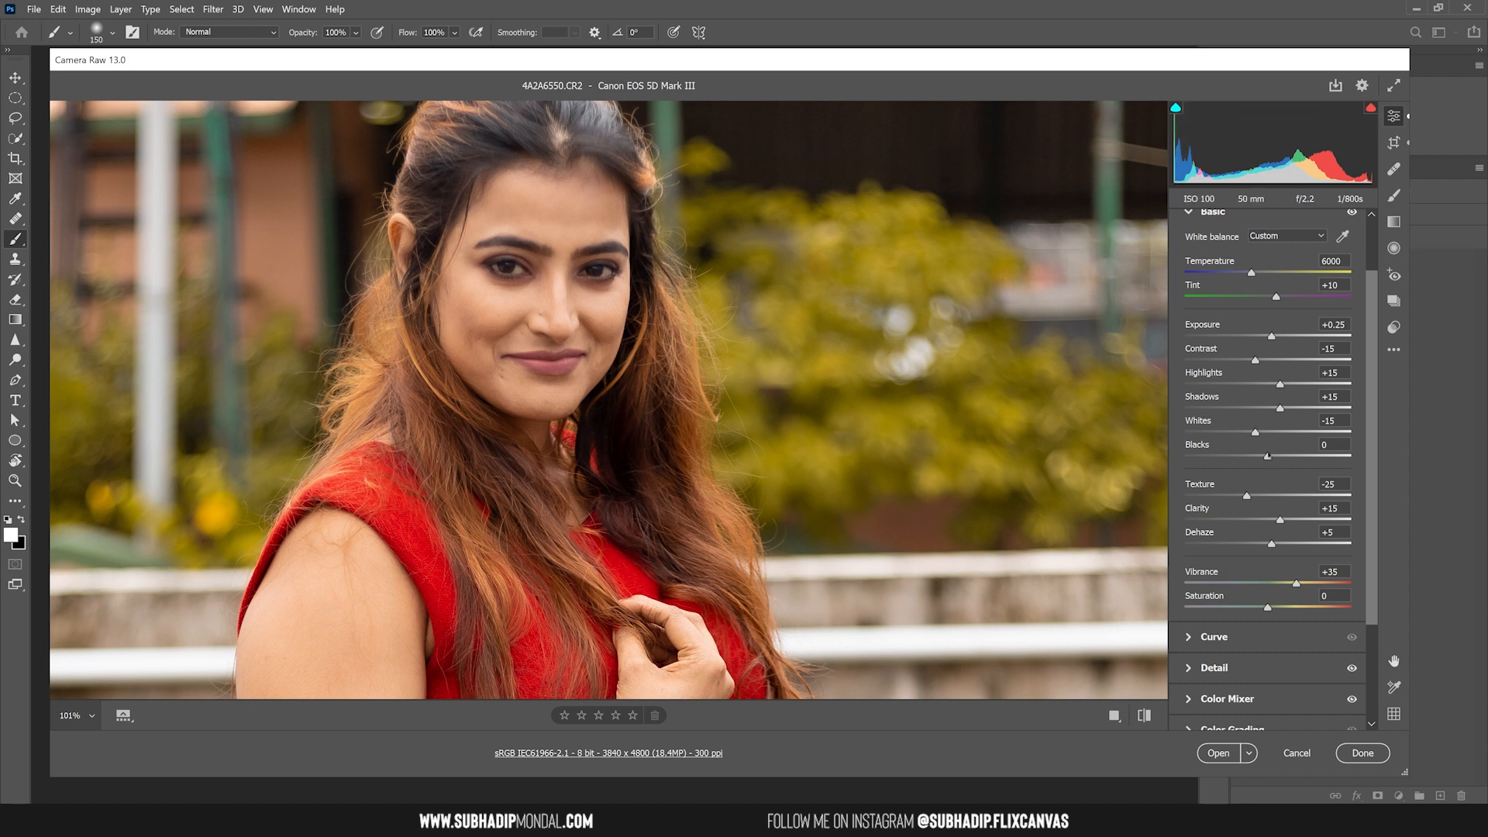
{"action": "left_click_drag", "start_coordinate": [1259, 462], "coordinate": [1262, 462]}
- Compare the close-up portrait with the Basic adjustments off and on, and return to the full photo
{"action": "scroll", "coordinate": [1229, 445], "scroll_direction": "up", "scroll_amount": 2}
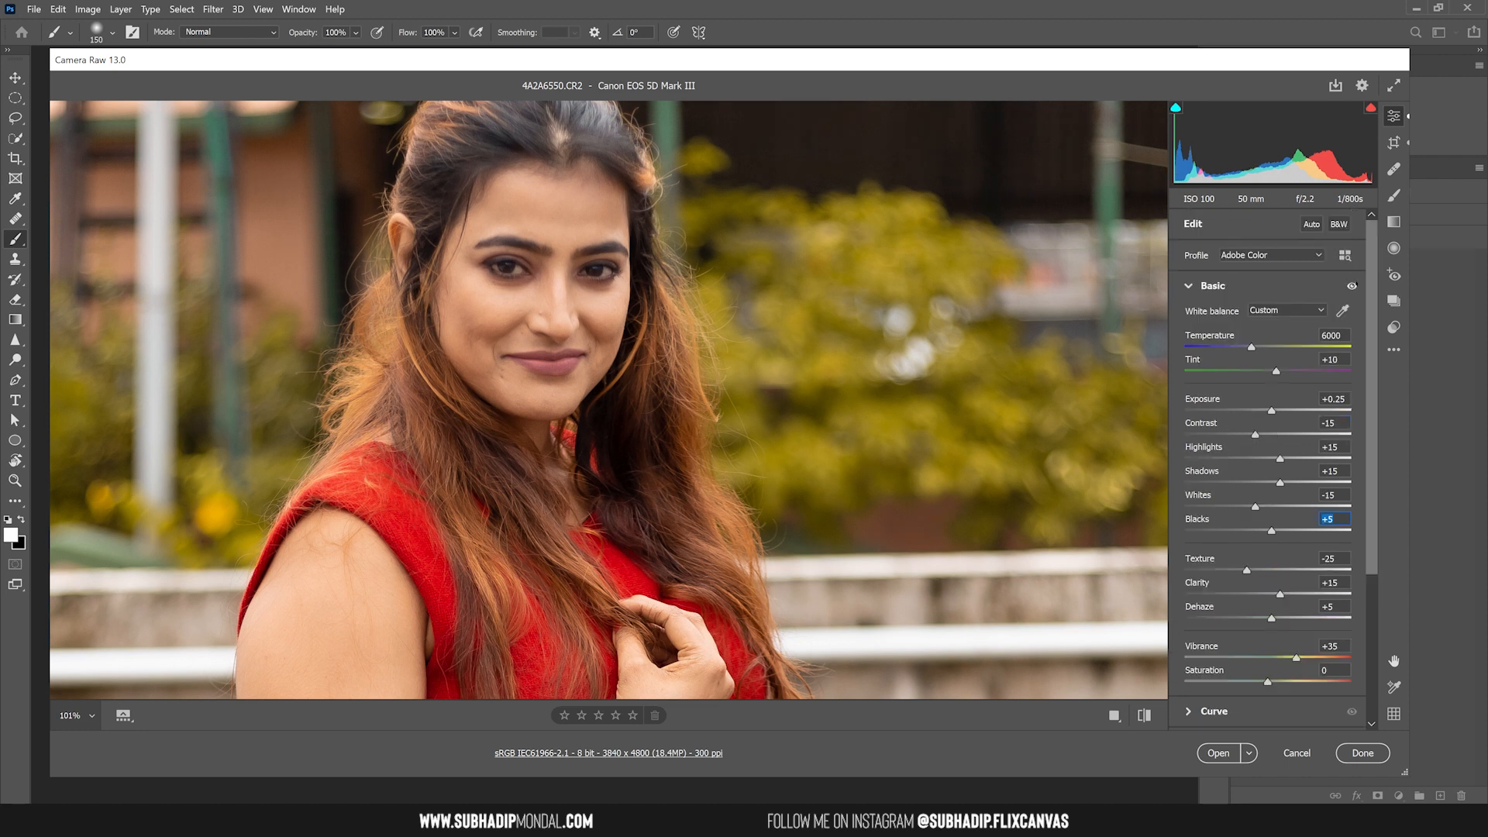
{"action": "left_click", "coordinate": [1352, 286]}
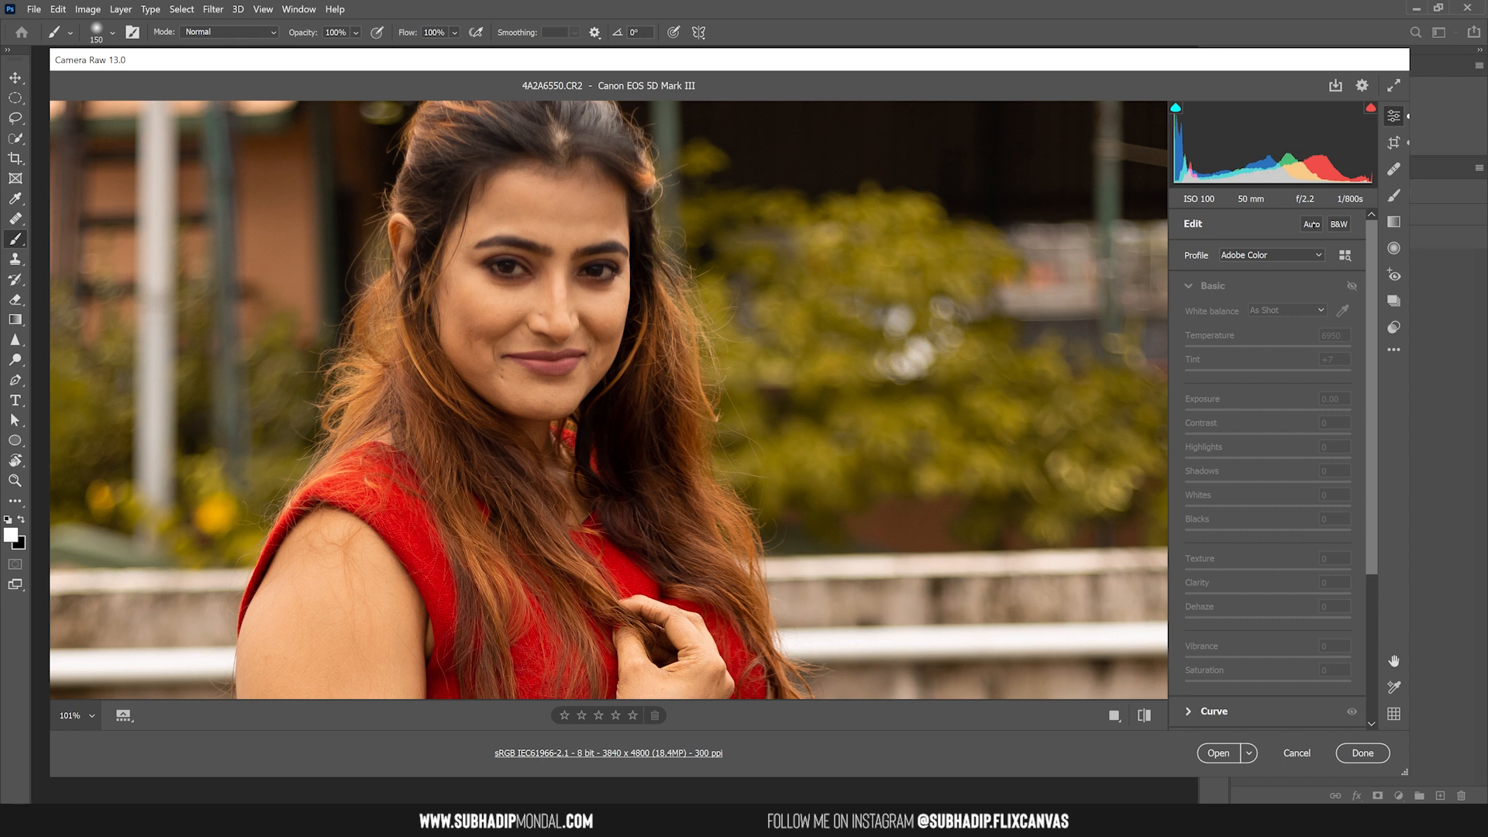
{"action": "left_click", "coordinate": [1352, 286]}
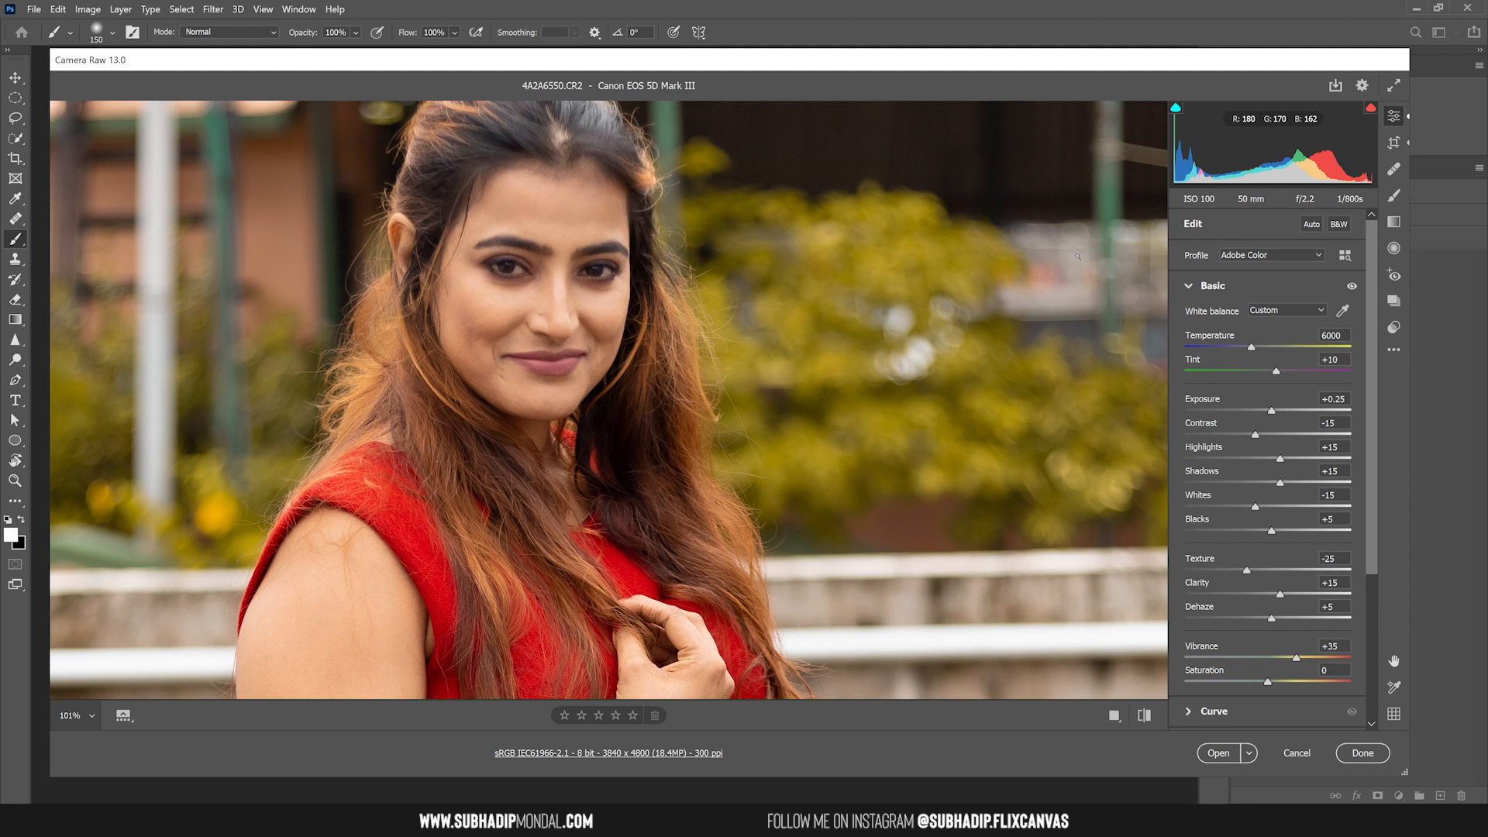
{"action": "left_click", "coordinate": [491, 464]}
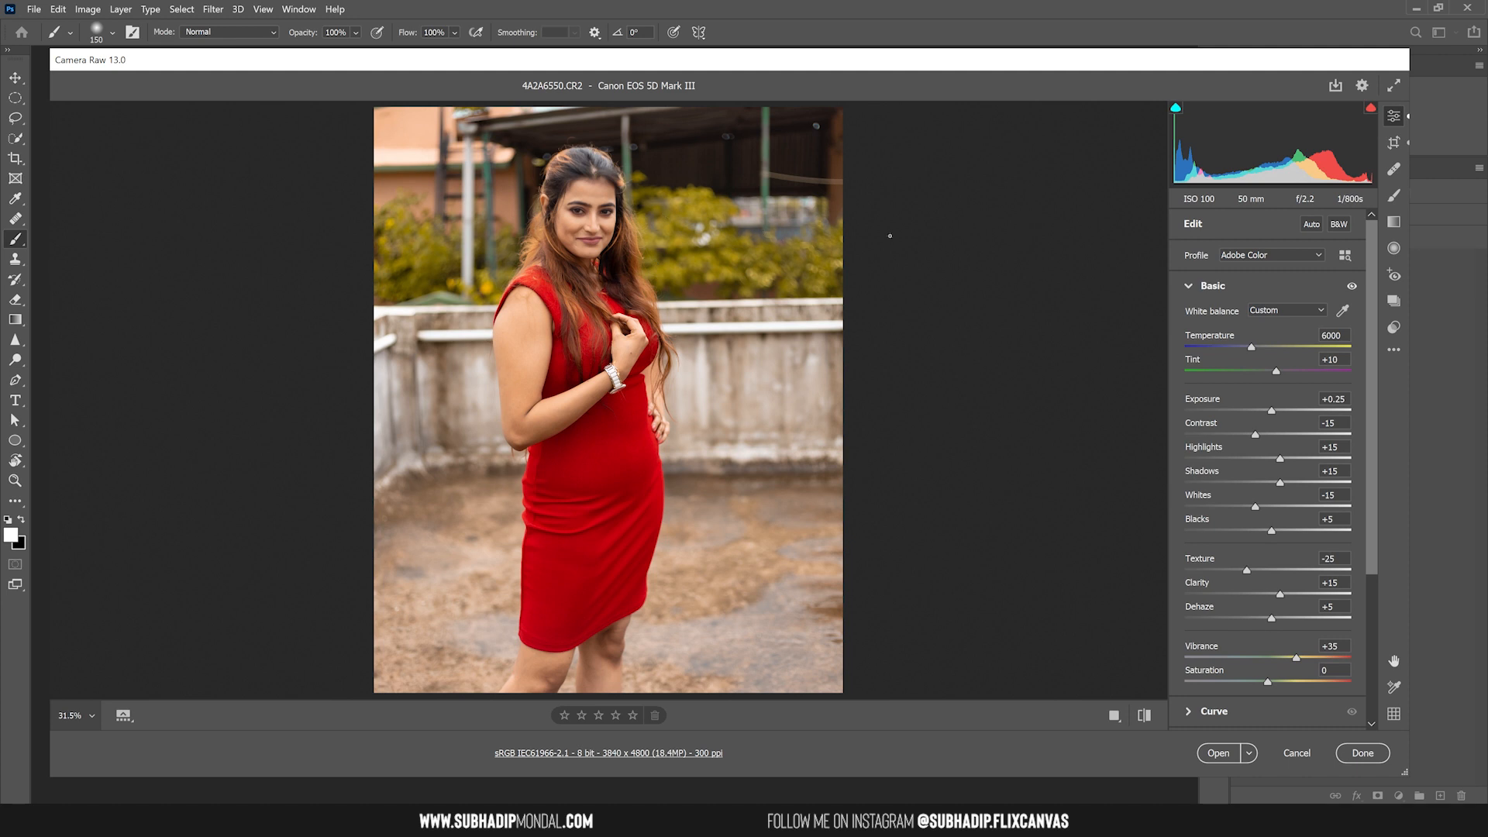
{"action": "scroll", "coordinate": [1208, 441], "scroll_direction": "down", "scroll_amount": 3}
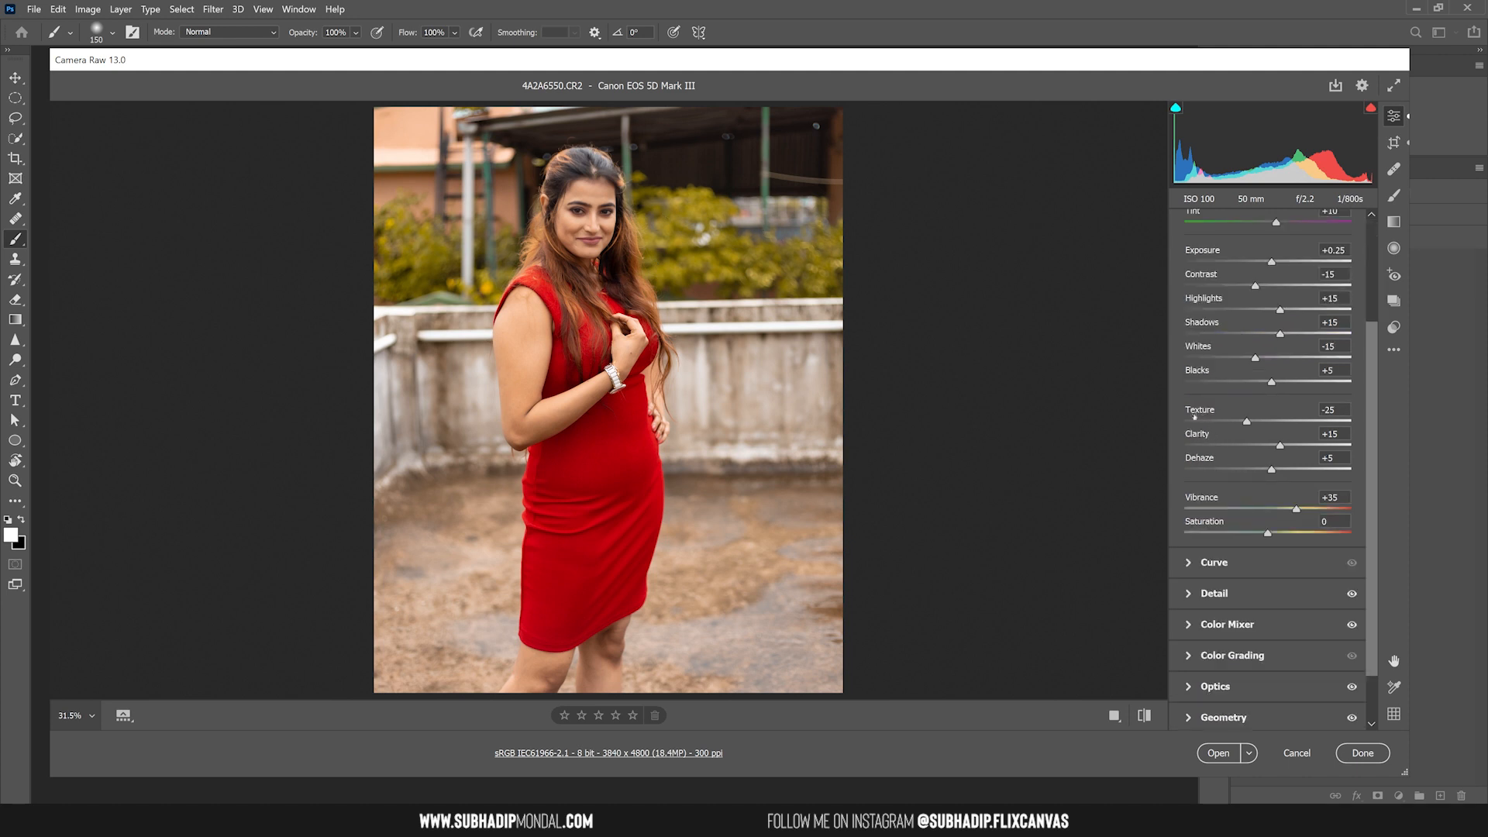
- Try different Texture strengths while checking the woman's face up close, and set Texture to -15
{"action": "left_click", "coordinate": [563, 132]}
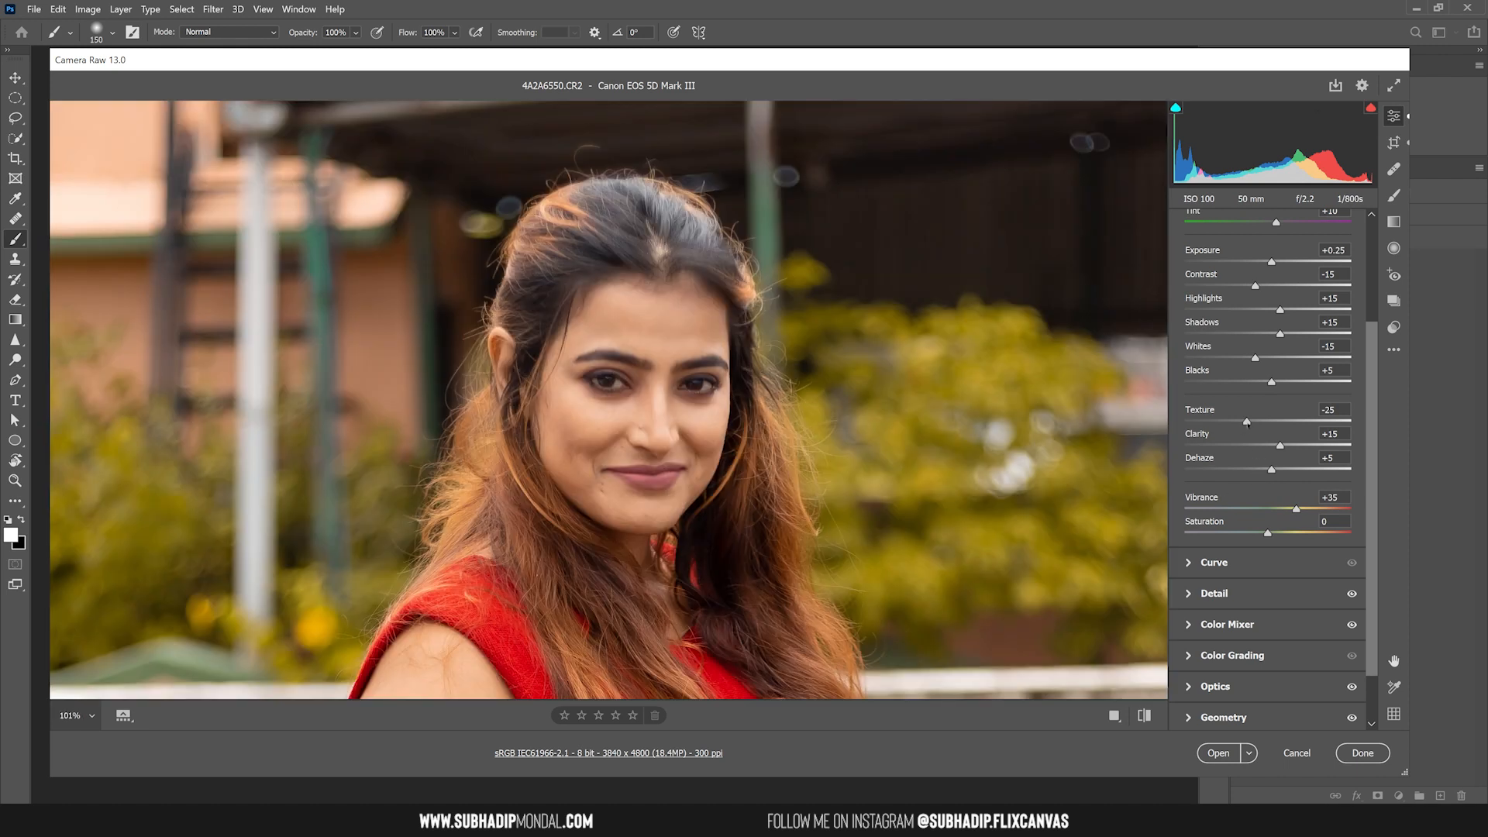
{"action": "key", "text": "ctrl+z"}
{"action": "left_click_drag", "start_coordinate": [1268, 422], "coordinate": [1255, 422]}
{"action": "left_click_drag", "start_coordinate": [1185, 422], "coordinate": [1233, 426]}
{"action": "left_click_drag", "start_coordinate": [1249, 428], "coordinate": [1256, 426]}
- Demonstrate Clarity at 0 and -70 and a slightly lower Dehaze, returning Clarity to +15 and Dehaze to +5
{"action": "double_click", "coordinate": [1280, 446]}
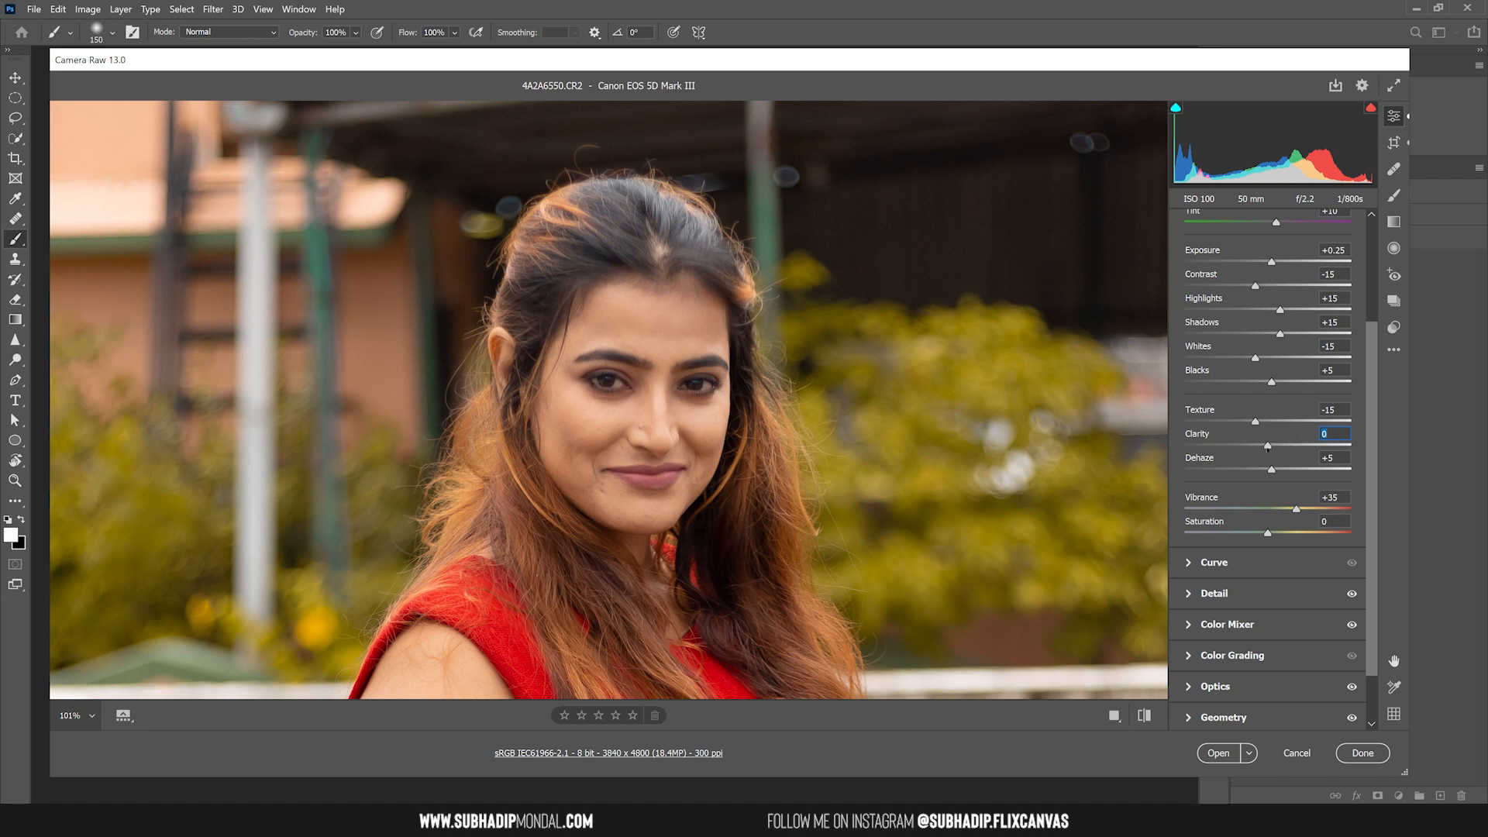
{"action": "left_click_drag", "start_coordinate": [1267, 447], "coordinate": [1209, 446]}
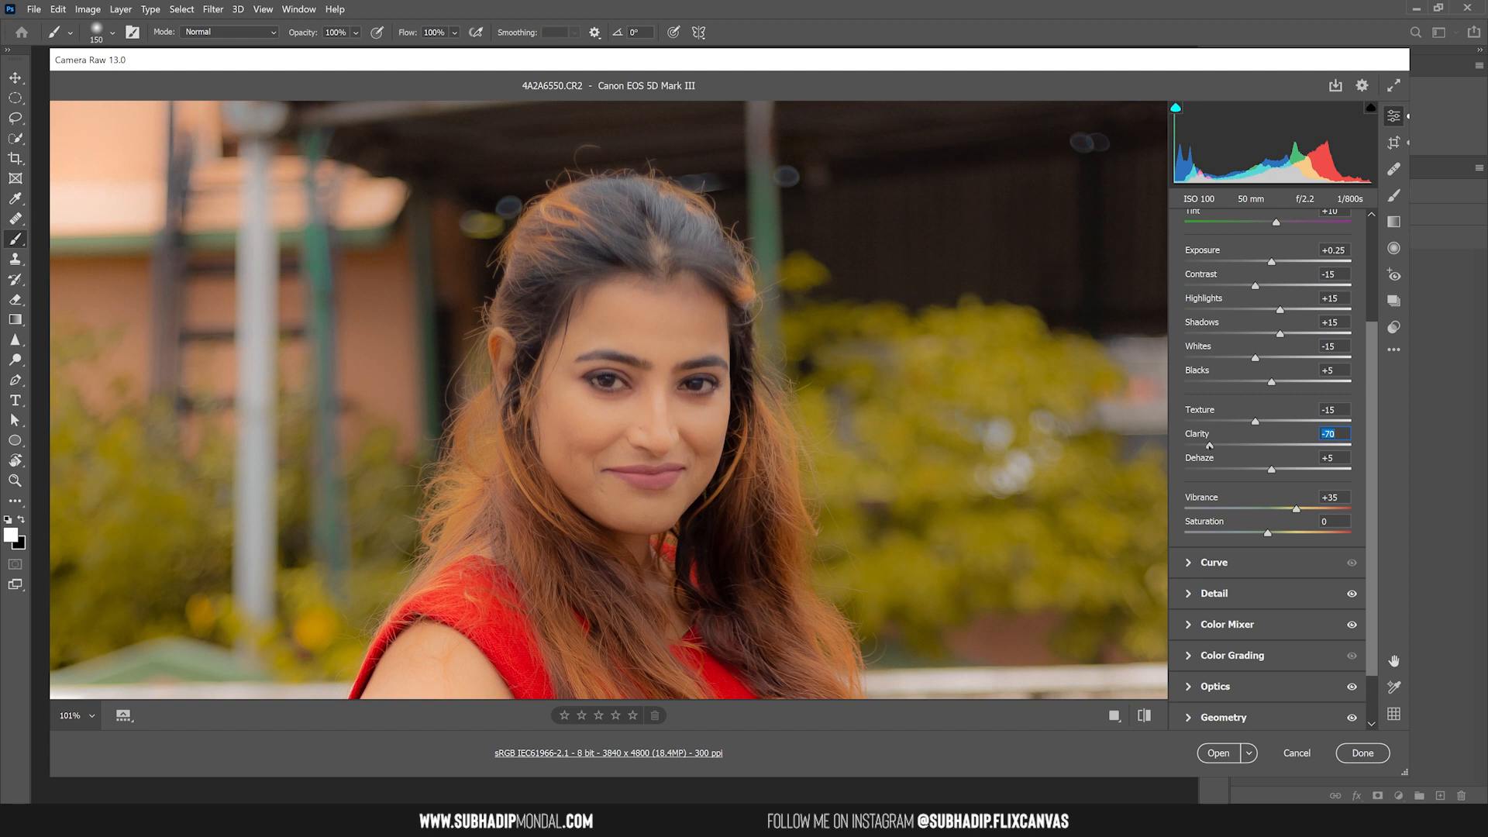
{"action": "left_click_drag", "start_coordinate": [1211, 447], "coordinate": [1282, 447]}
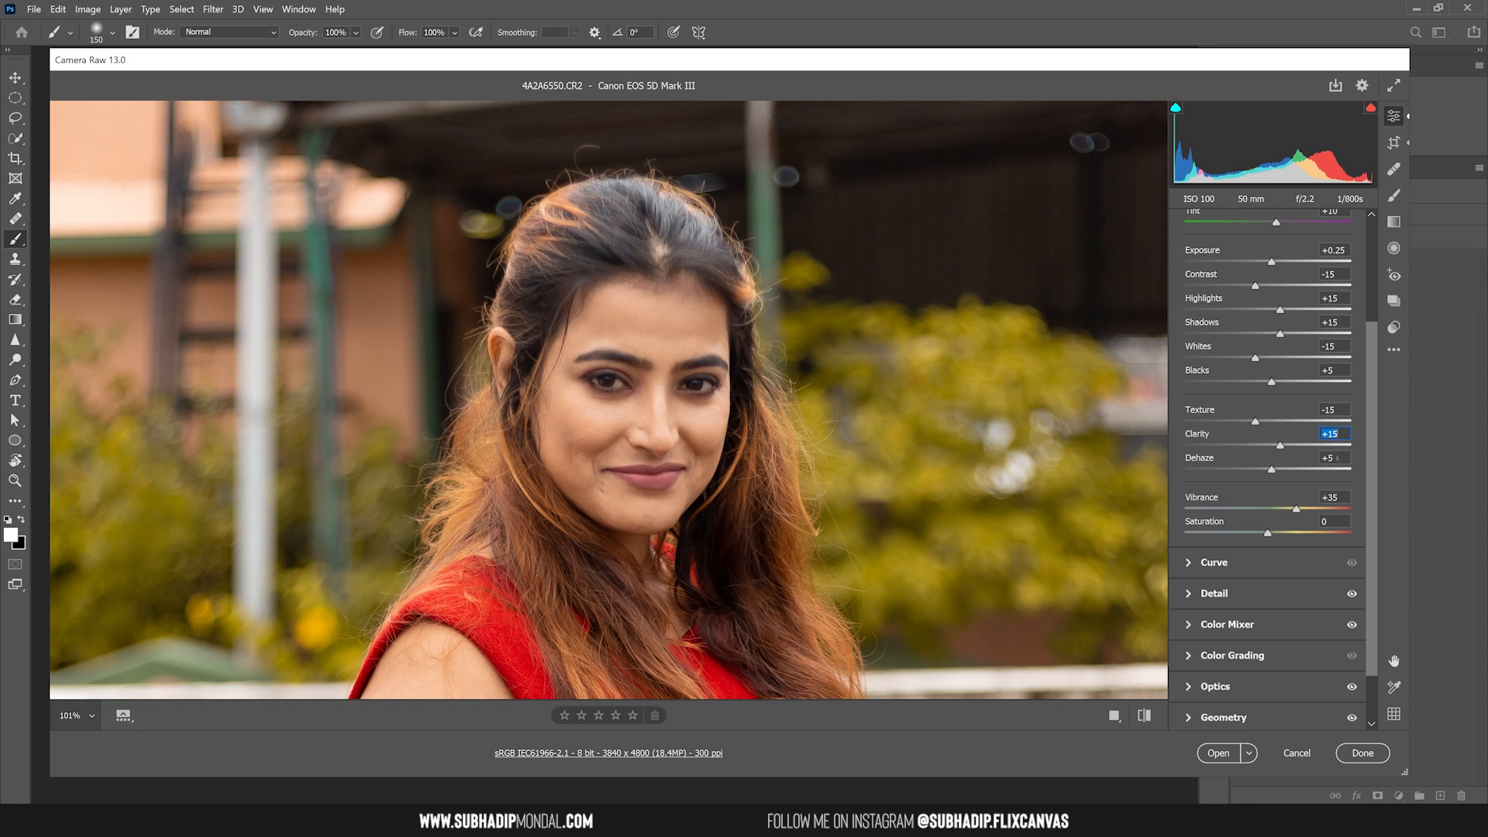
{"action": "left_click", "coordinate": [1053, 440]}
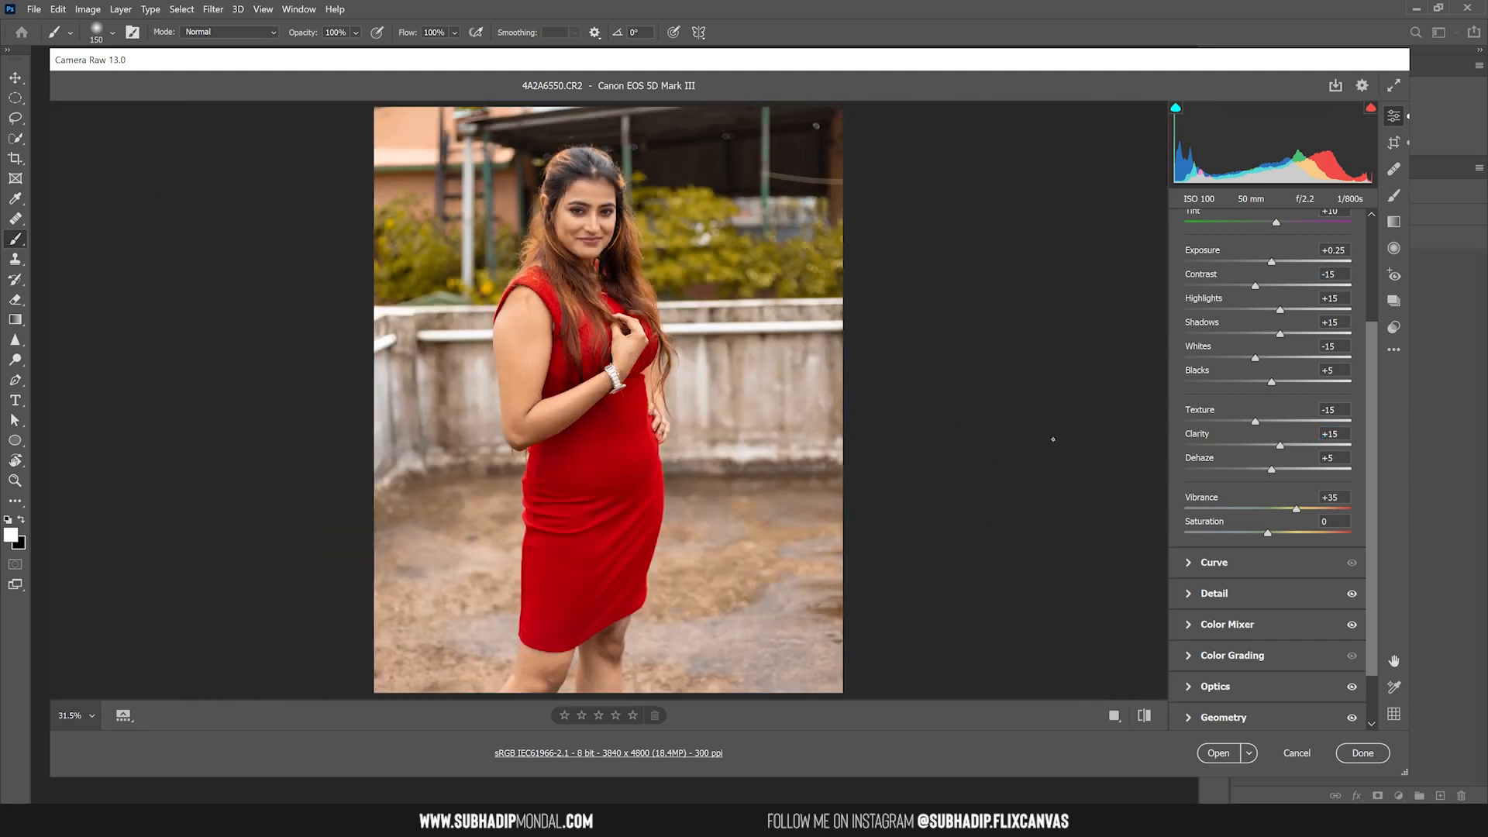
{"action": "mouse_move", "coordinate": [1271, 470]}
{"action": "left_mouse_down"}
{"action": "mouse_move", "coordinate": [1329, 469]}
{"action": "mouse_move", "coordinate": [1216, 473]}
{"action": "mouse_move", "coordinate": [1269, 473]}
{"action": "left_mouse_up"}
{"action": "left_click_drag", "start_coordinate": [1269, 471], "coordinate": [1273, 471]}
- Compare the full photo with the Basic adjustments off and on
{"action": "scroll", "coordinate": [1339, 316], "scroll_direction": "up", "scroll_amount": 3}
{"action": "left_click", "coordinate": [1353, 286]}
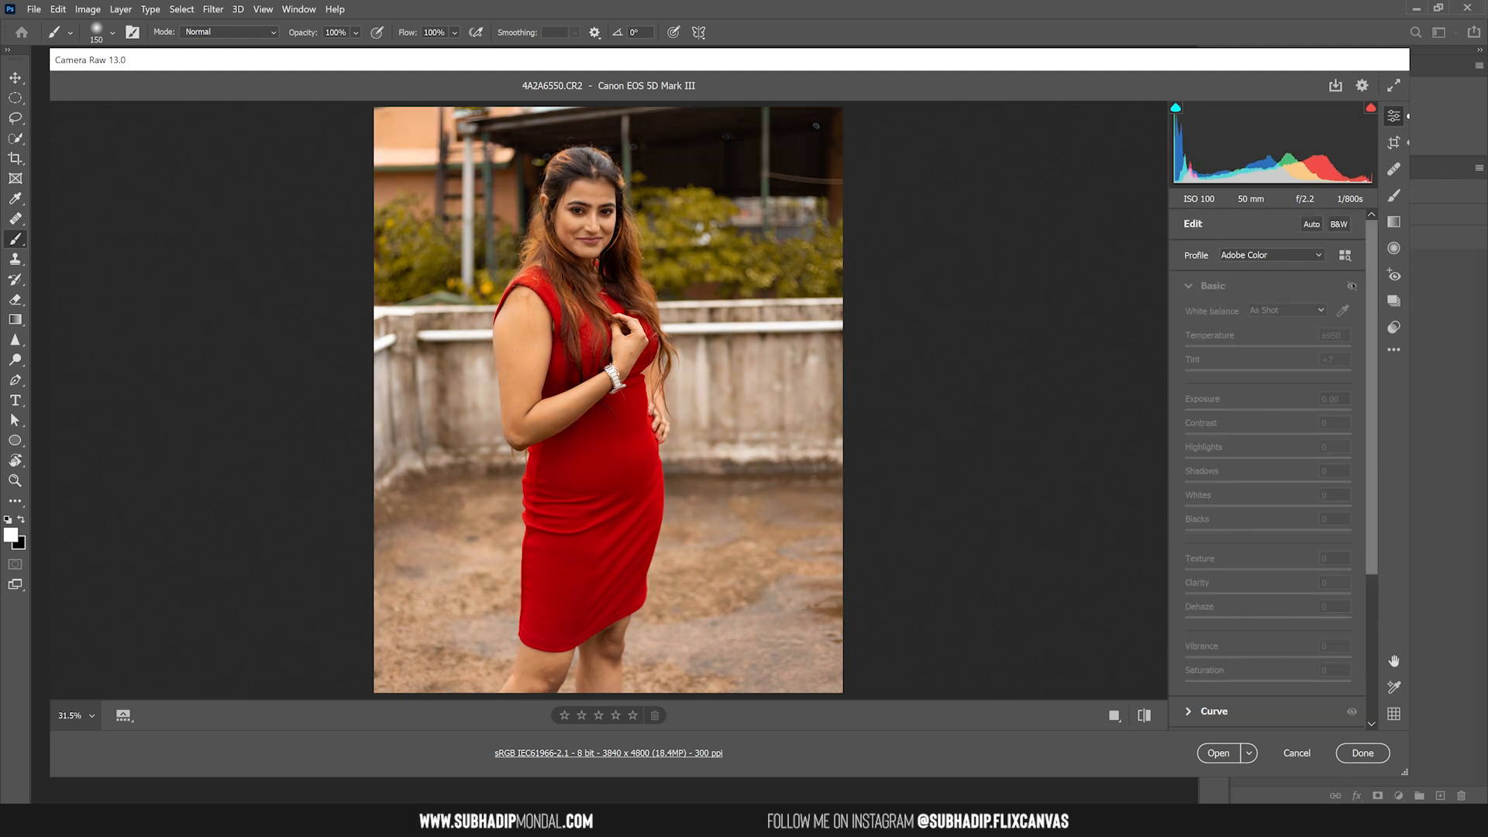
{"action": "left_click", "coordinate": [1352, 286]}
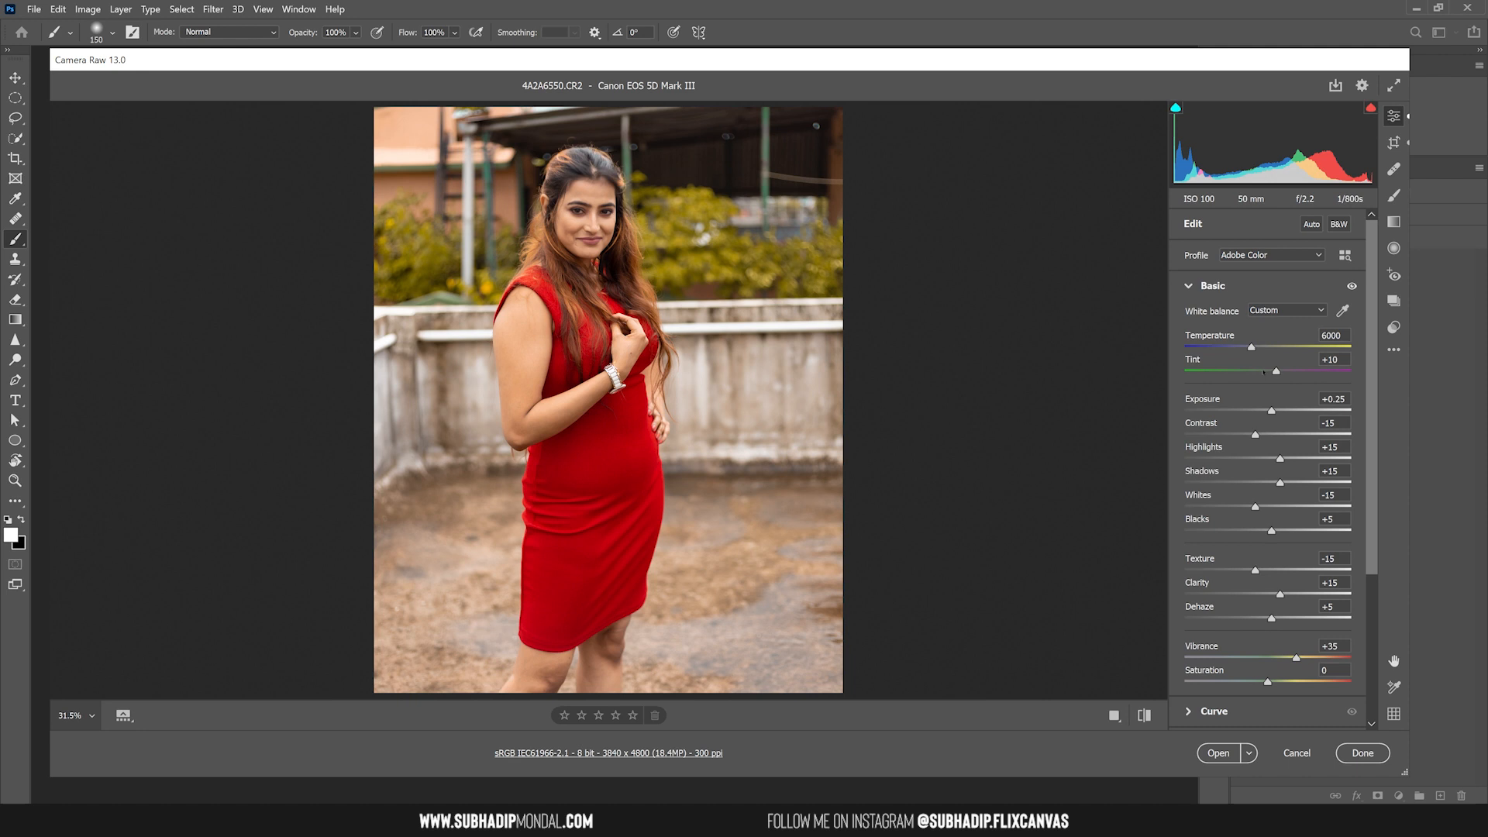
- Try Shadows at +50 while checking the woman's face up close, and return Shadows to +15
{"action": "scroll", "coordinate": [1265, 371], "scroll_direction": "down", "scroll_amount": 3}
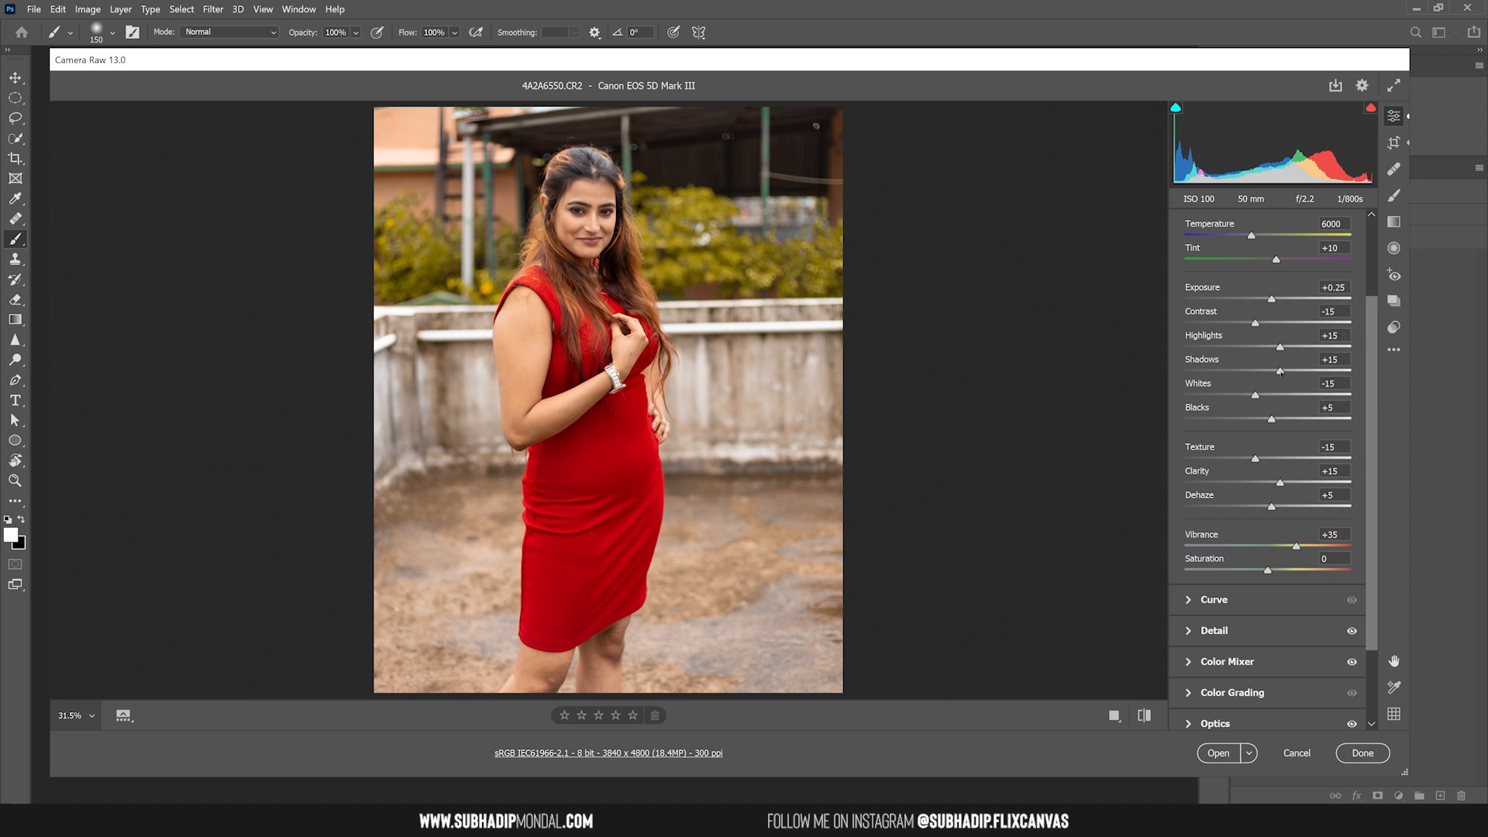
{"action": "left_click_drag", "start_coordinate": [1280, 372], "coordinate": [1309, 372]}
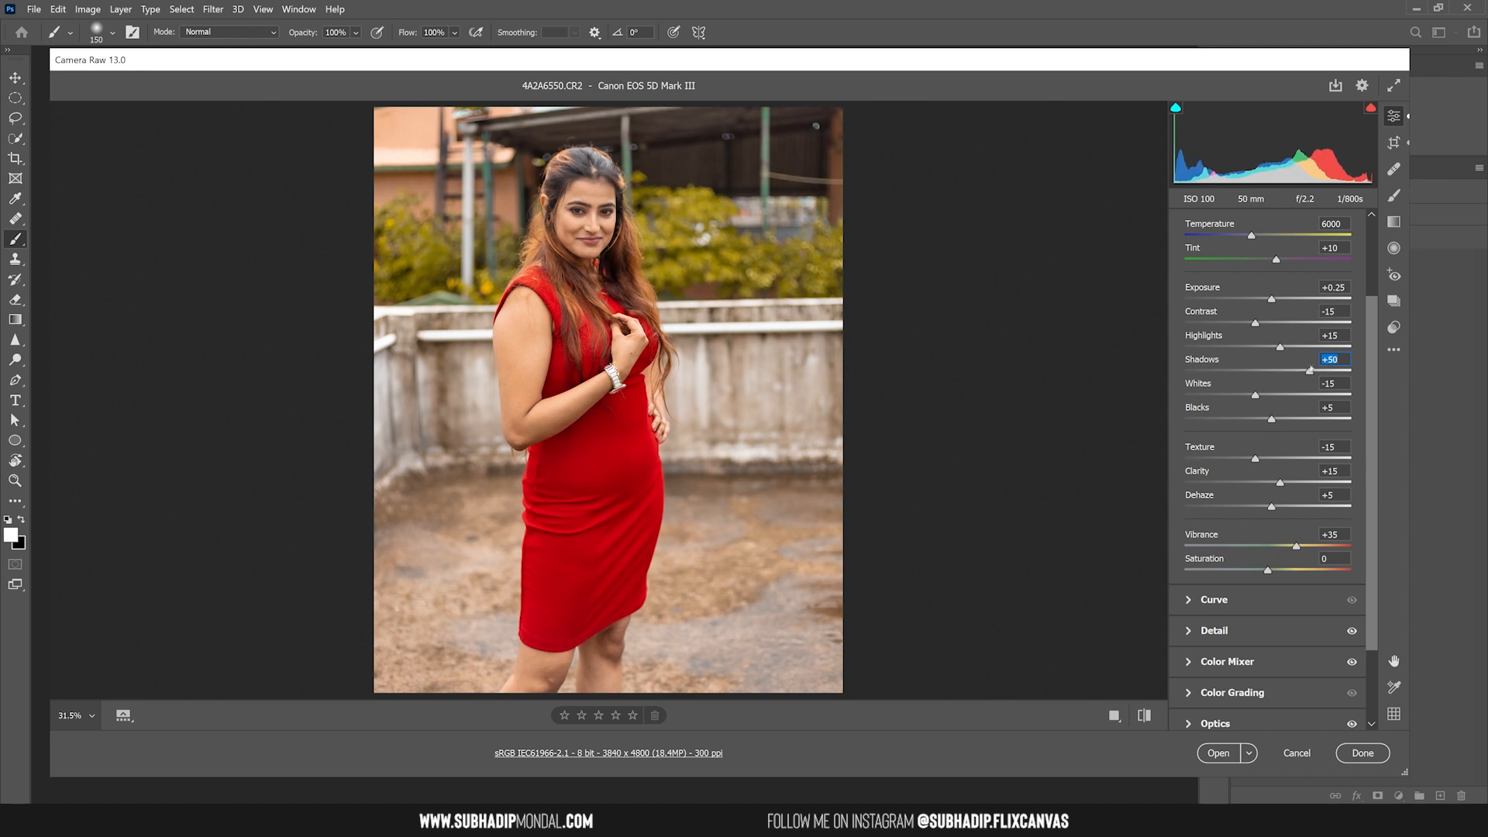
{"action": "left_click", "coordinate": [652, 215]}
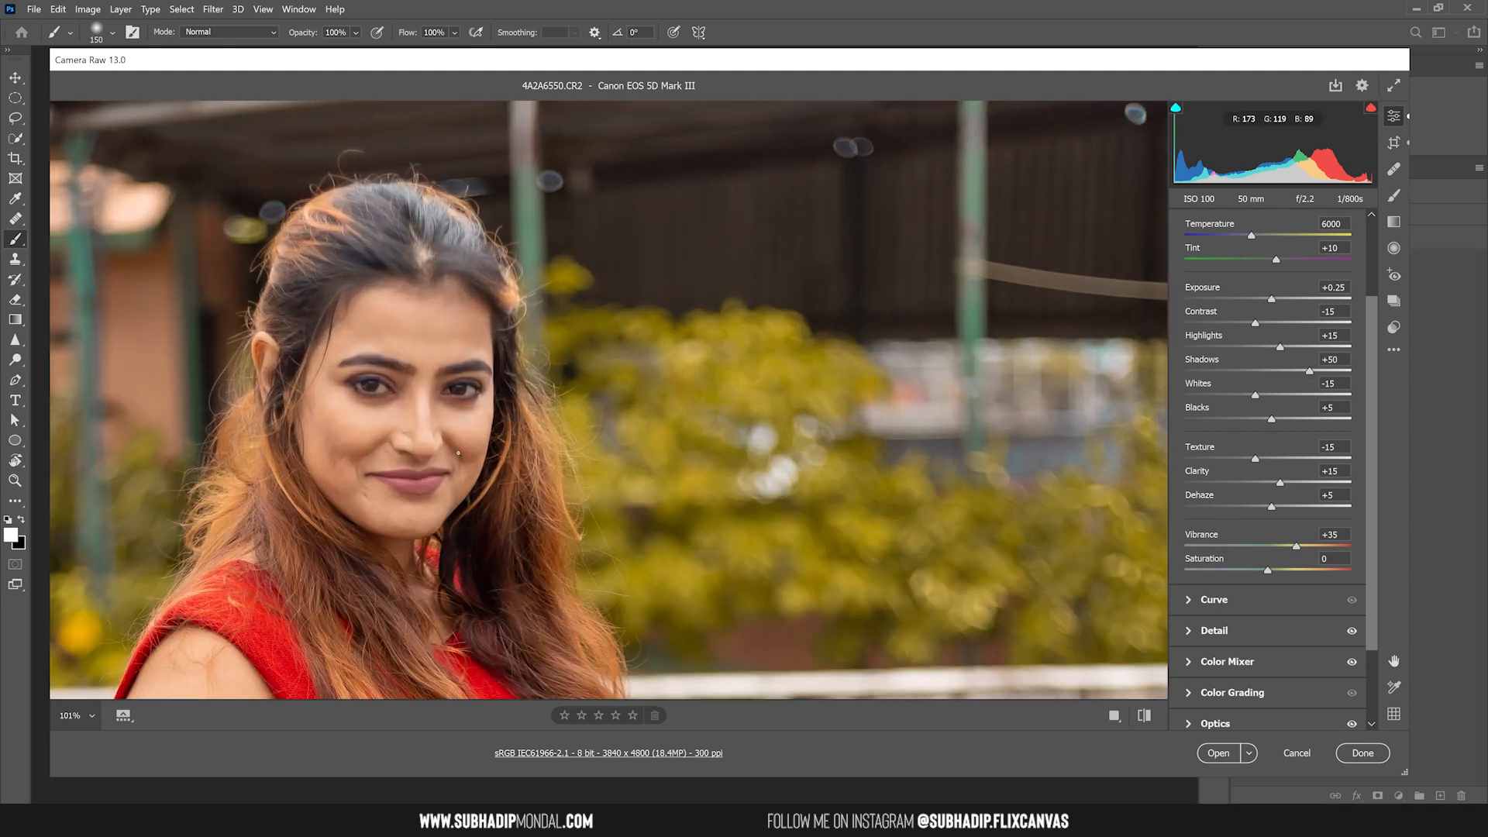
{"action": "left_click_drag", "start_coordinate": [1310, 371], "coordinate": [1280, 373]}
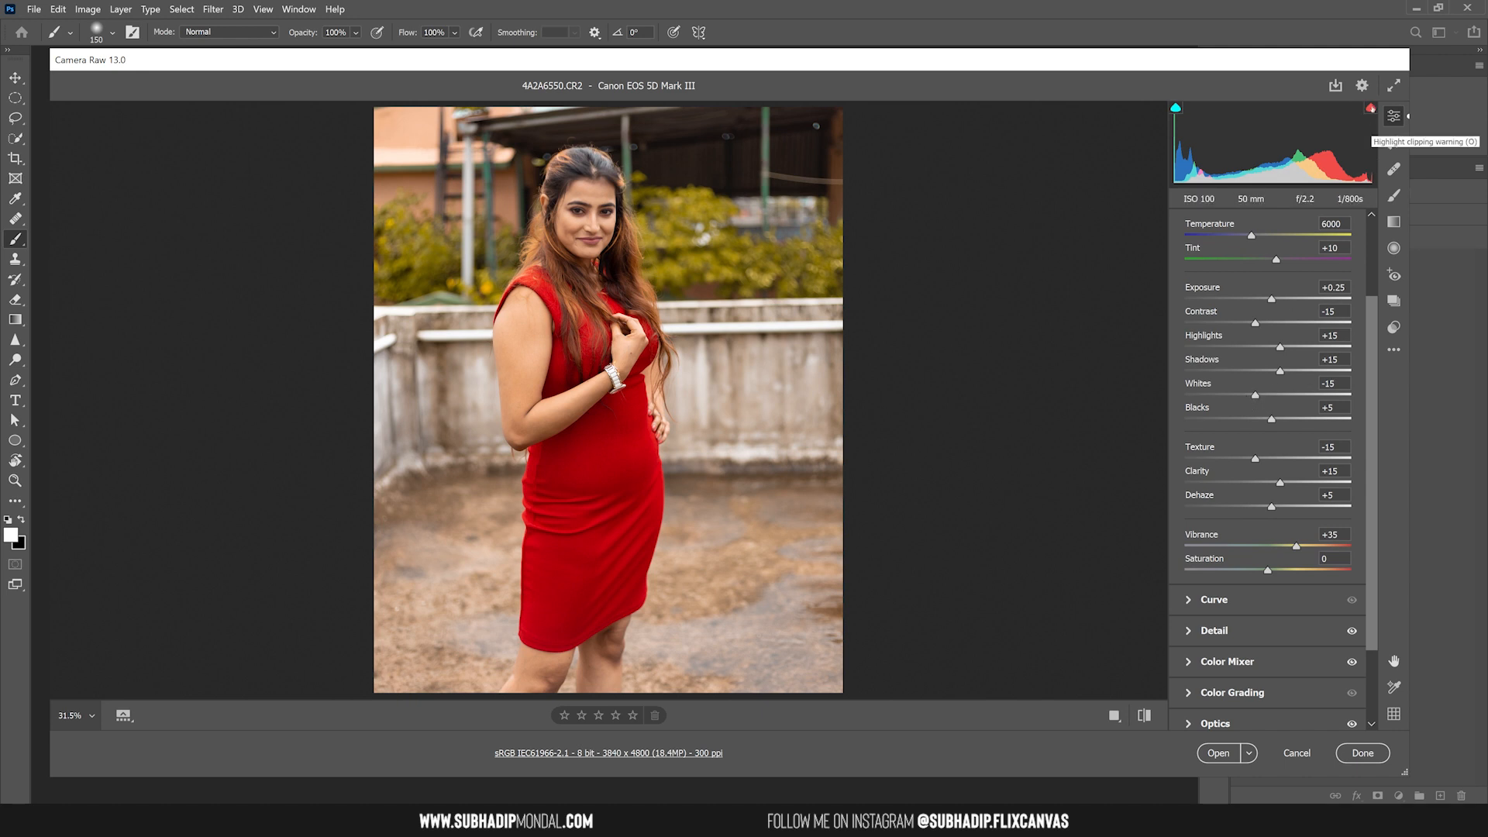
- Examine the blown-out areas of the photo and the hand up close with the highlight clipping warning, and check the shadow clipping warning
{"action": "left_click", "coordinate": [1371, 109]}
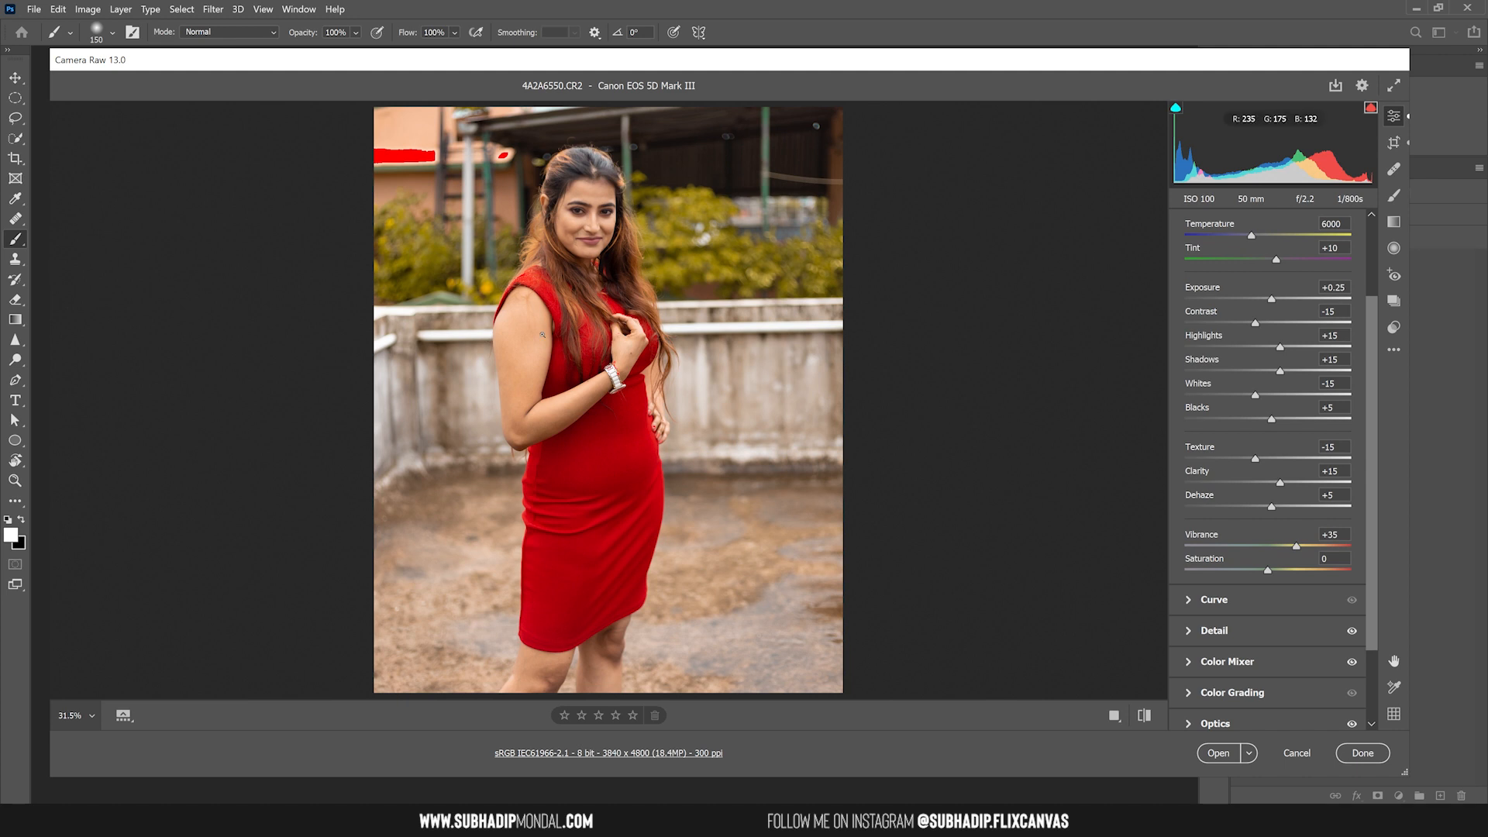
{"action": "left_click", "coordinate": [636, 245]}
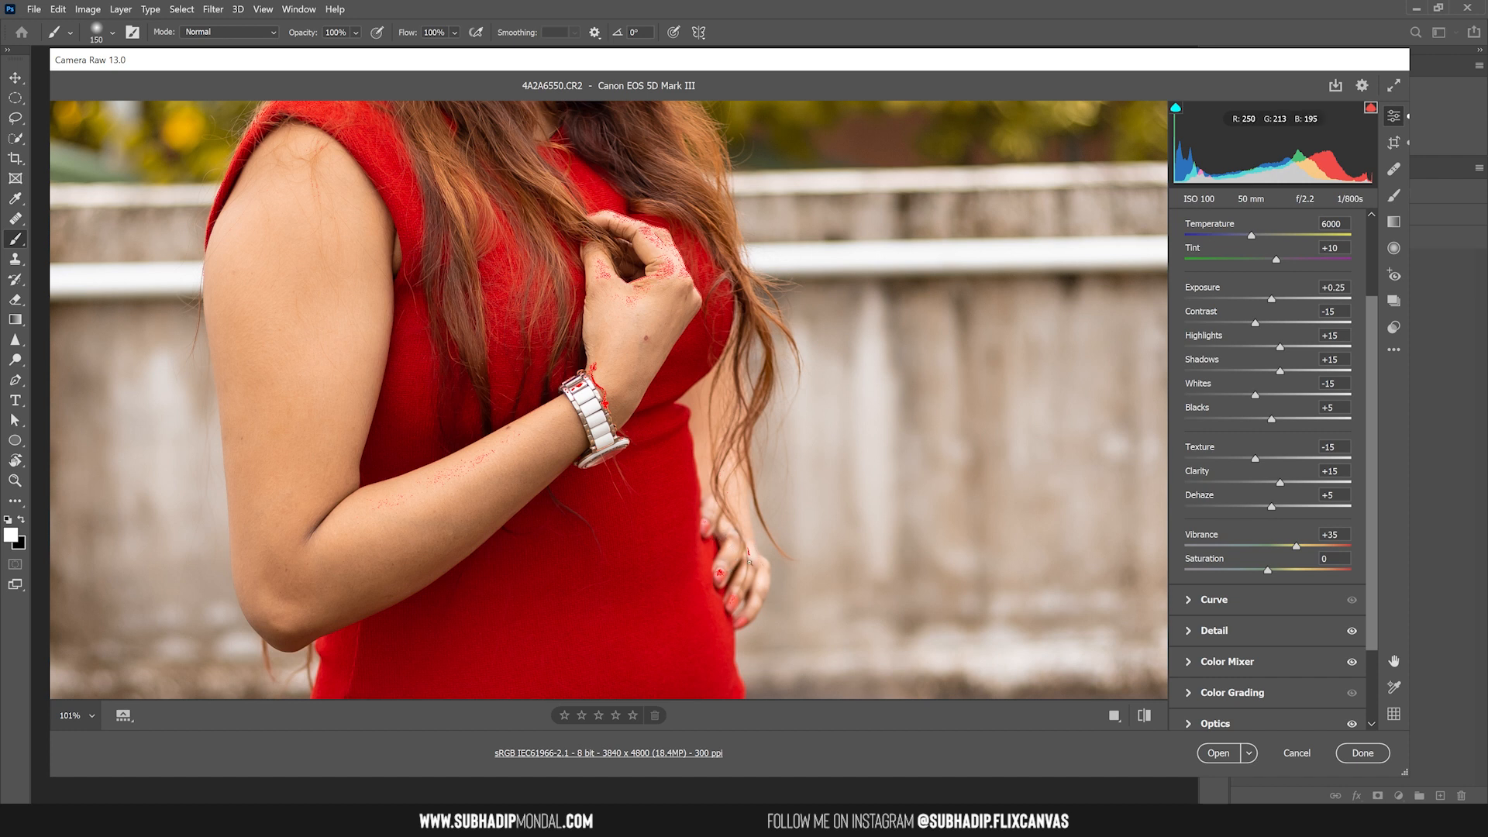
{"action": "left_click", "coordinate": [668, 487]}
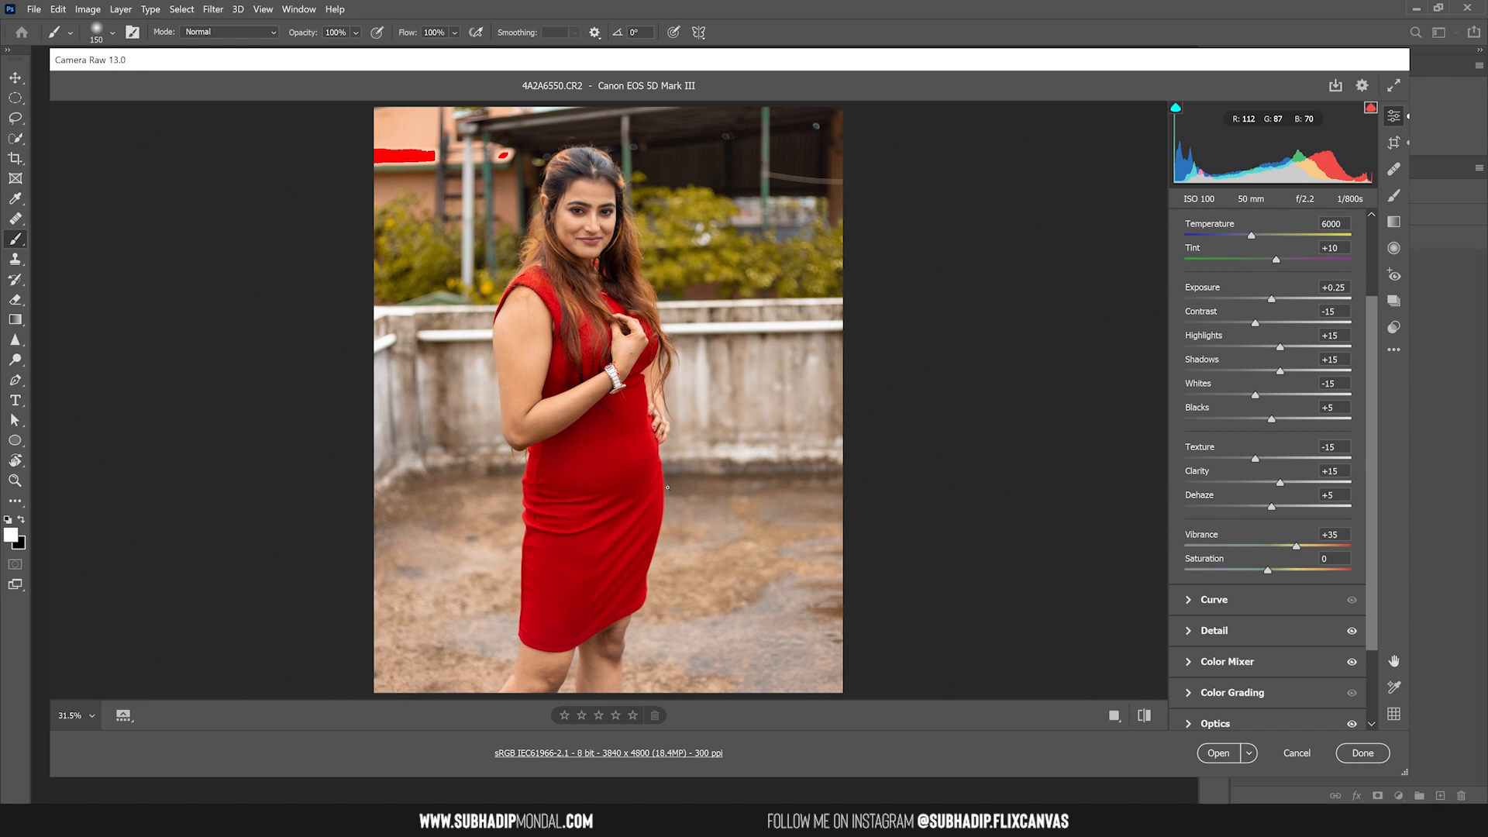
{"action": "left_click", "coordinate": [1370, 108]}
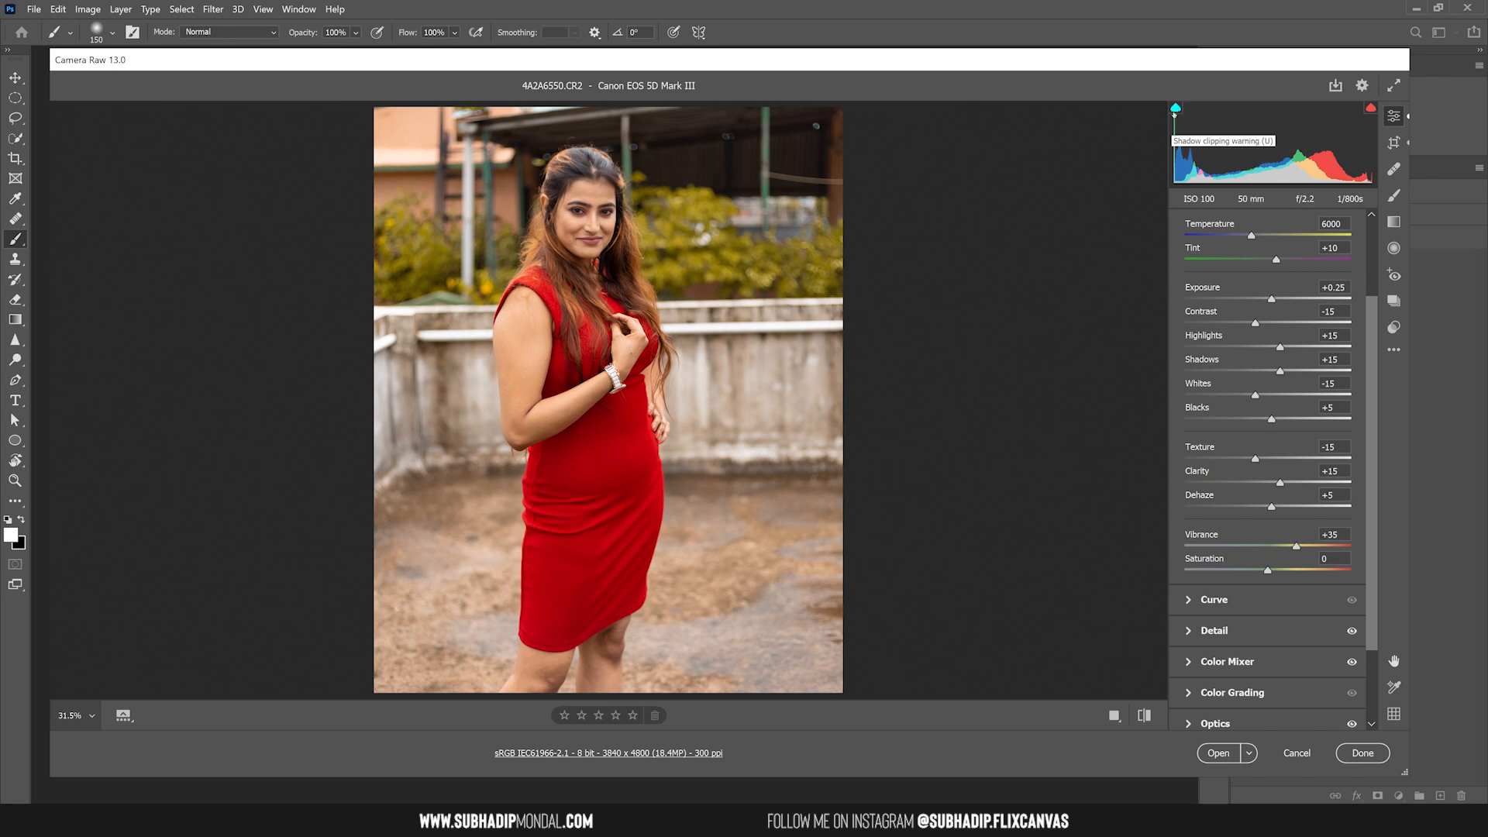
{"action": "left_click", "coordinate": [1176, 109]}
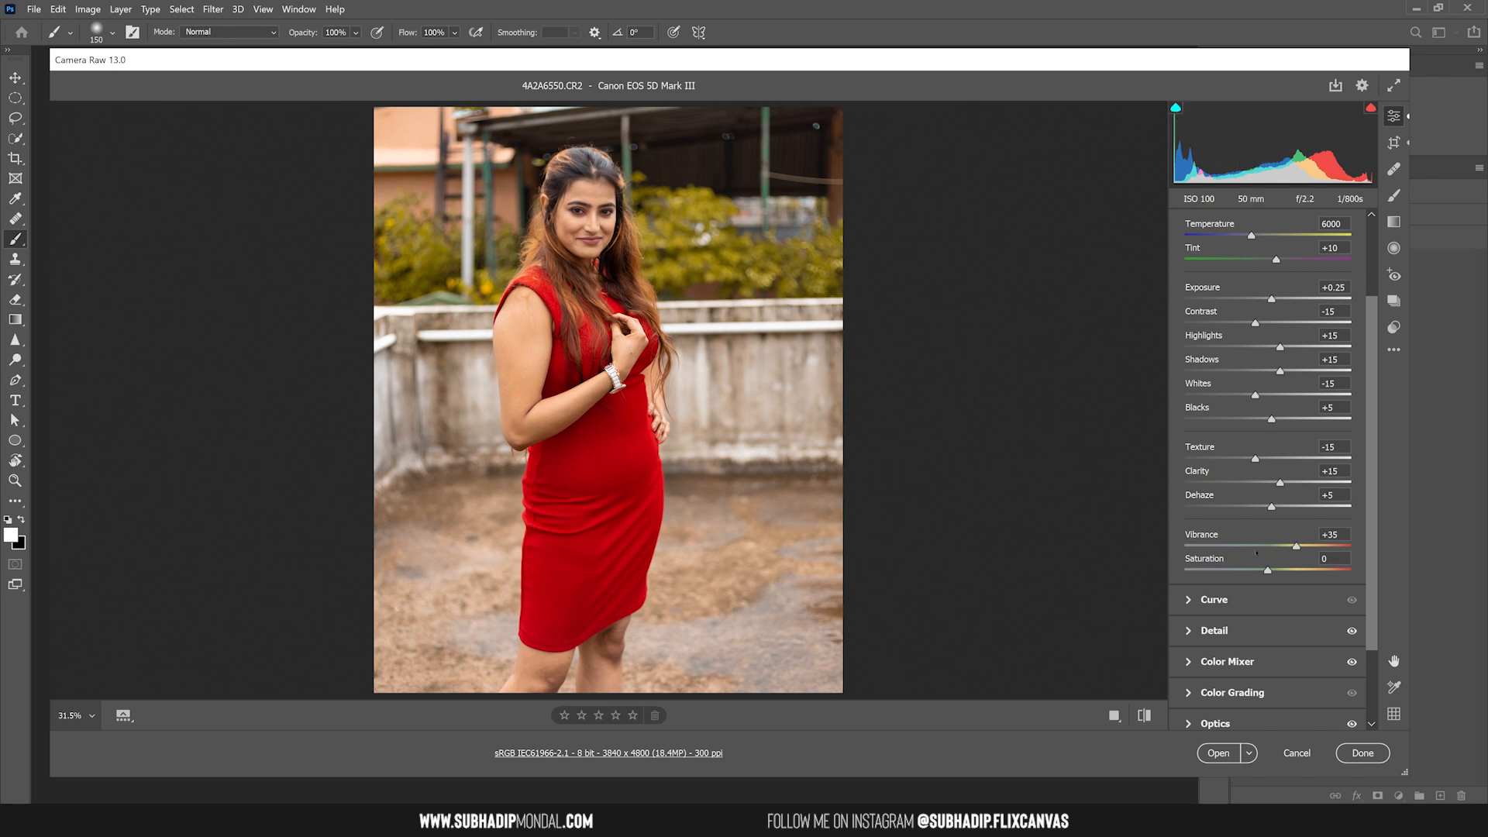
- Demonstrate the Vibrance adjustment by resetting it to 0 and setting it back to +35
{"action": "scroll", "coordinate": [1256, 553], "scroll_direction": "down", "scroll_amount": 2}
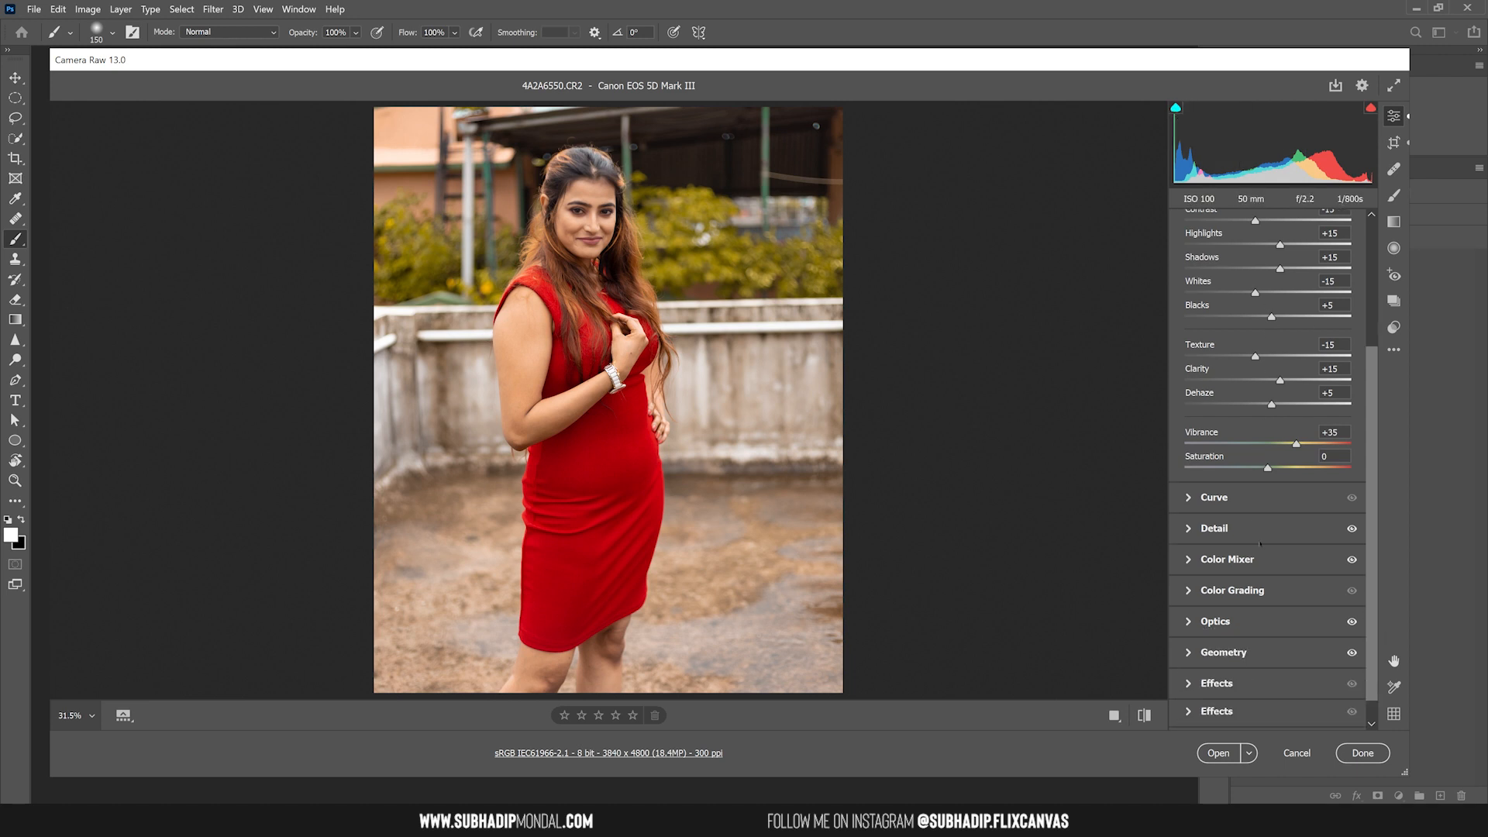
{"action": "double_click", "coordinate": [1296, 444]}
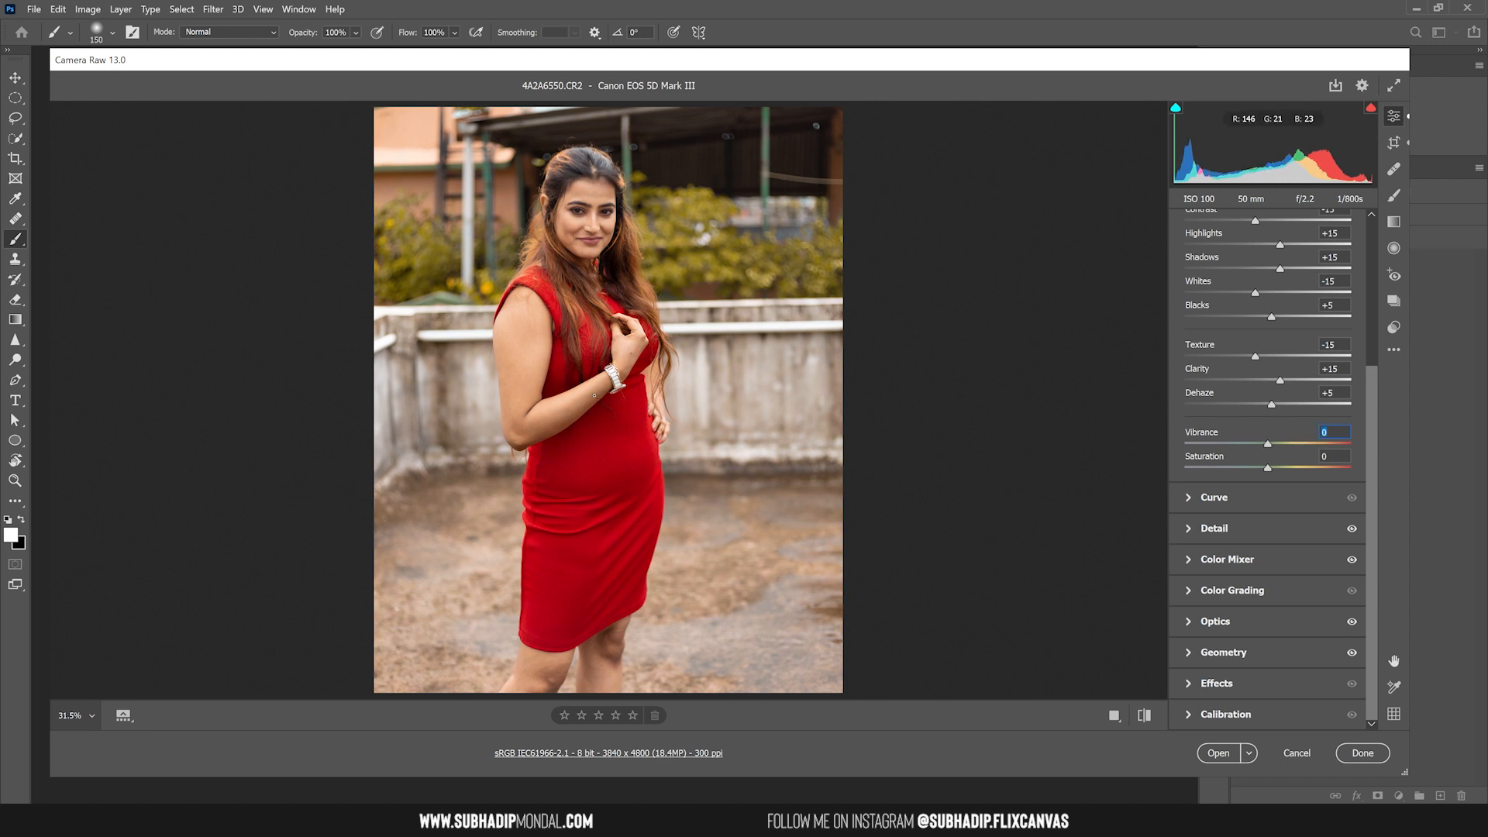
{"action": "left_click_drag", "start_coordinate": [1267, 444], "coordinate": [1296, 445]}
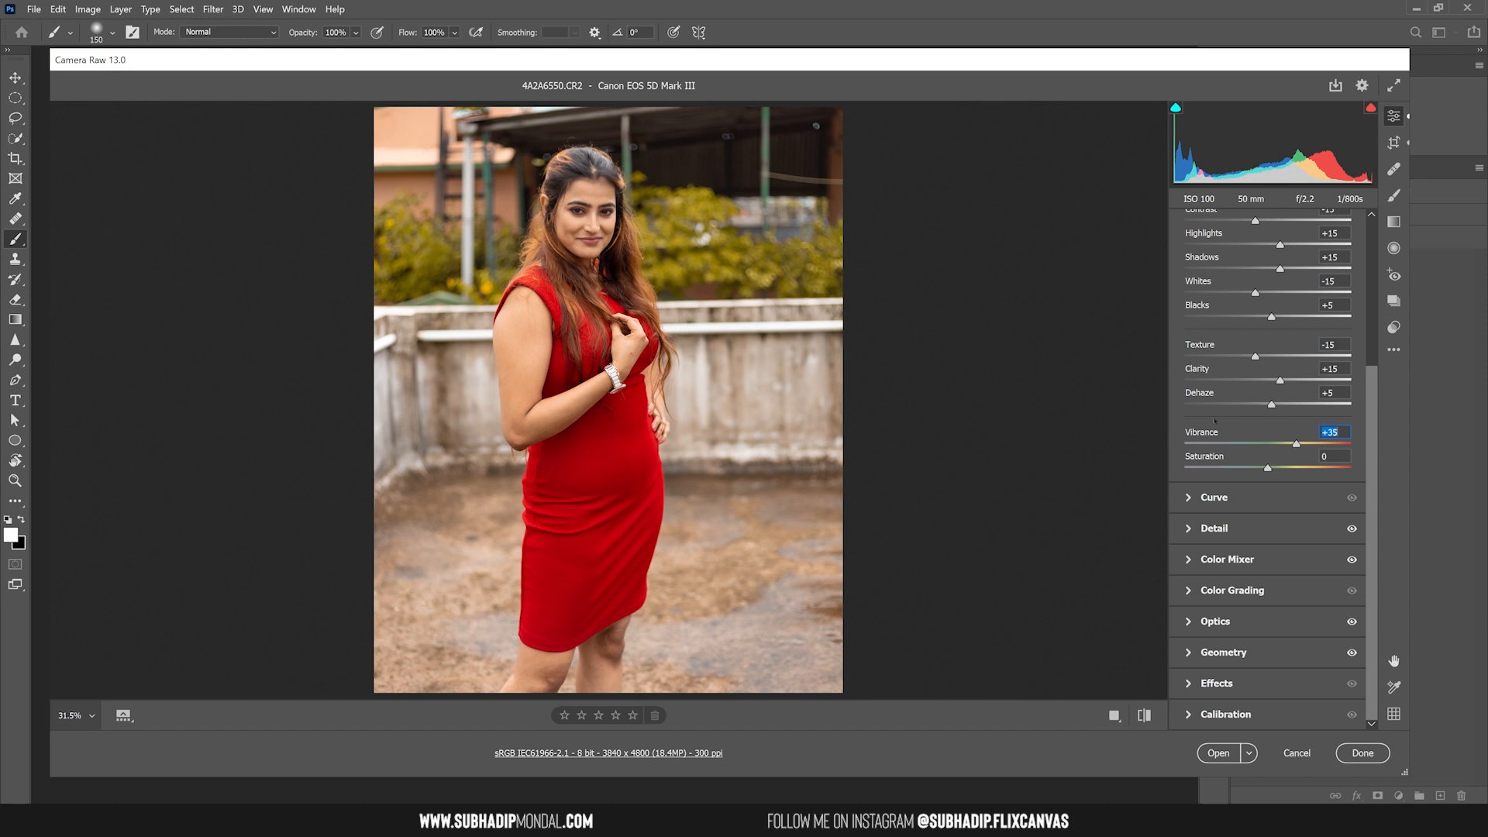
- Collapse the Basic settings and look briefly at the Curve settings
{"action": "scroll", "coordinate": [1222, 414], "scroll_direction": "up", "scroll_amount": 4}
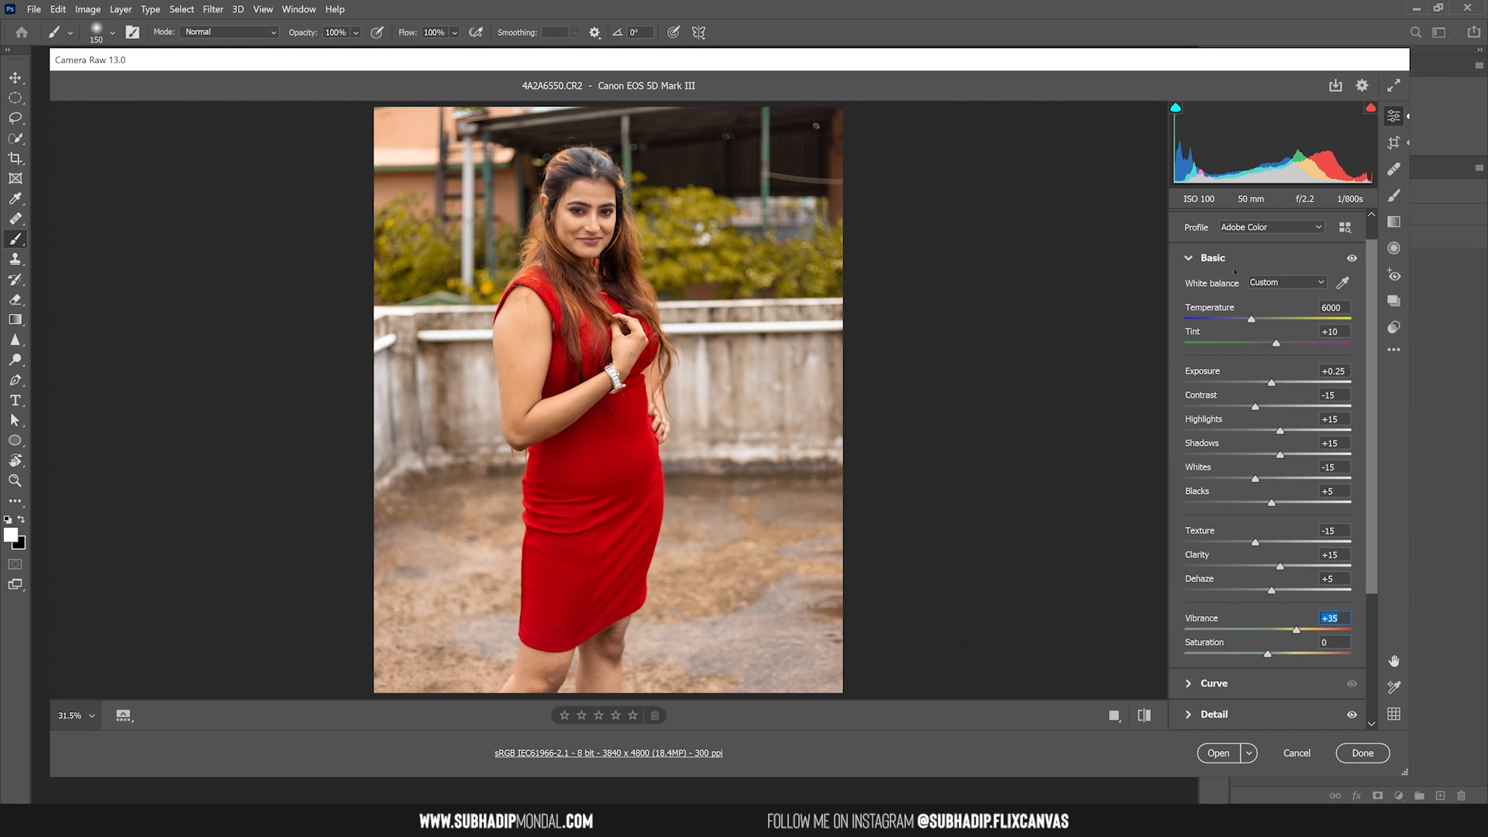
{"action": "left_click", "coordinate": [1188, 258]}
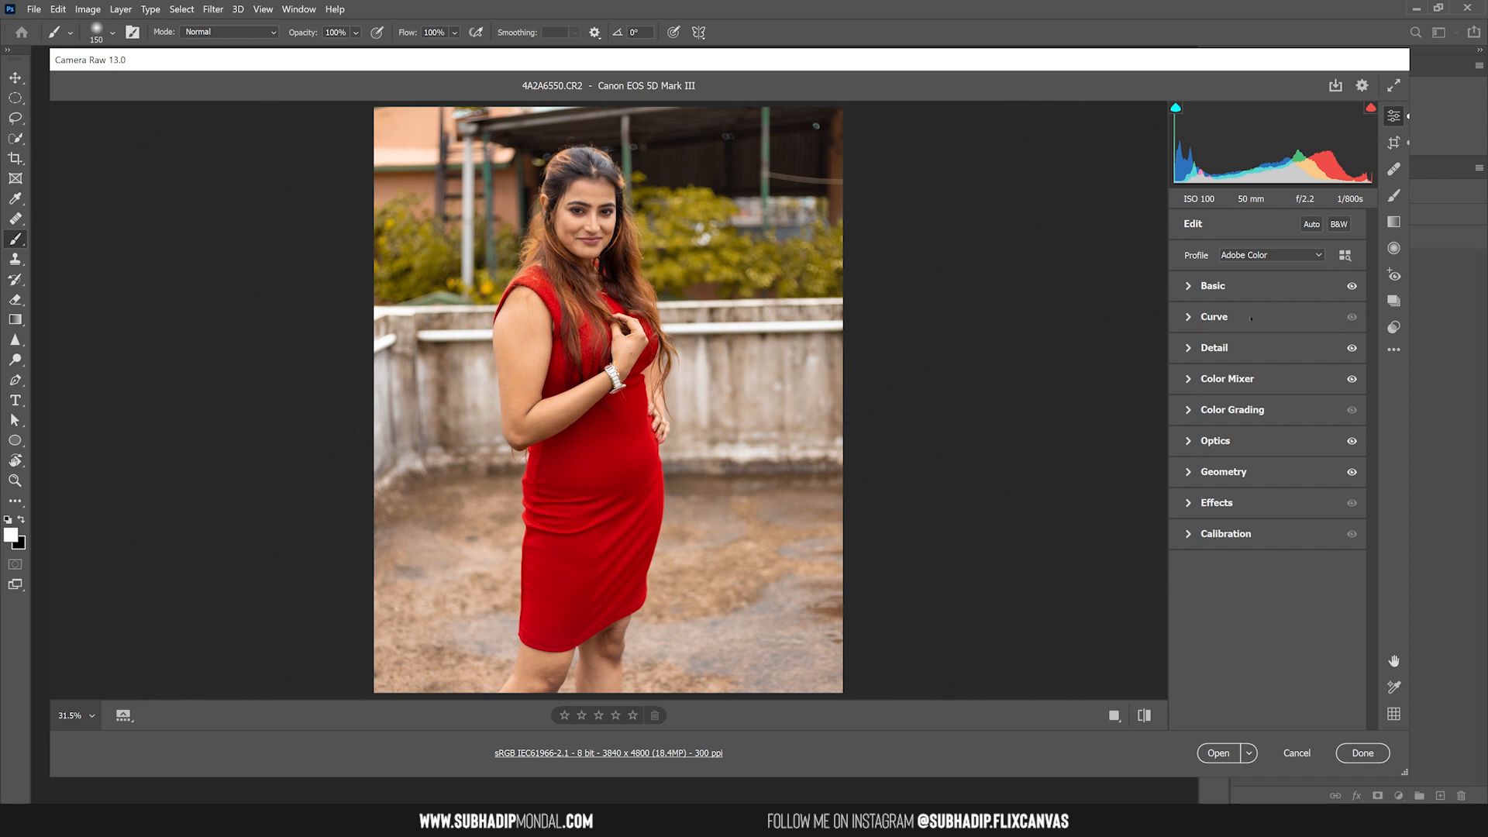
{"action": "left_click", "coordinate": [1214, 316]}
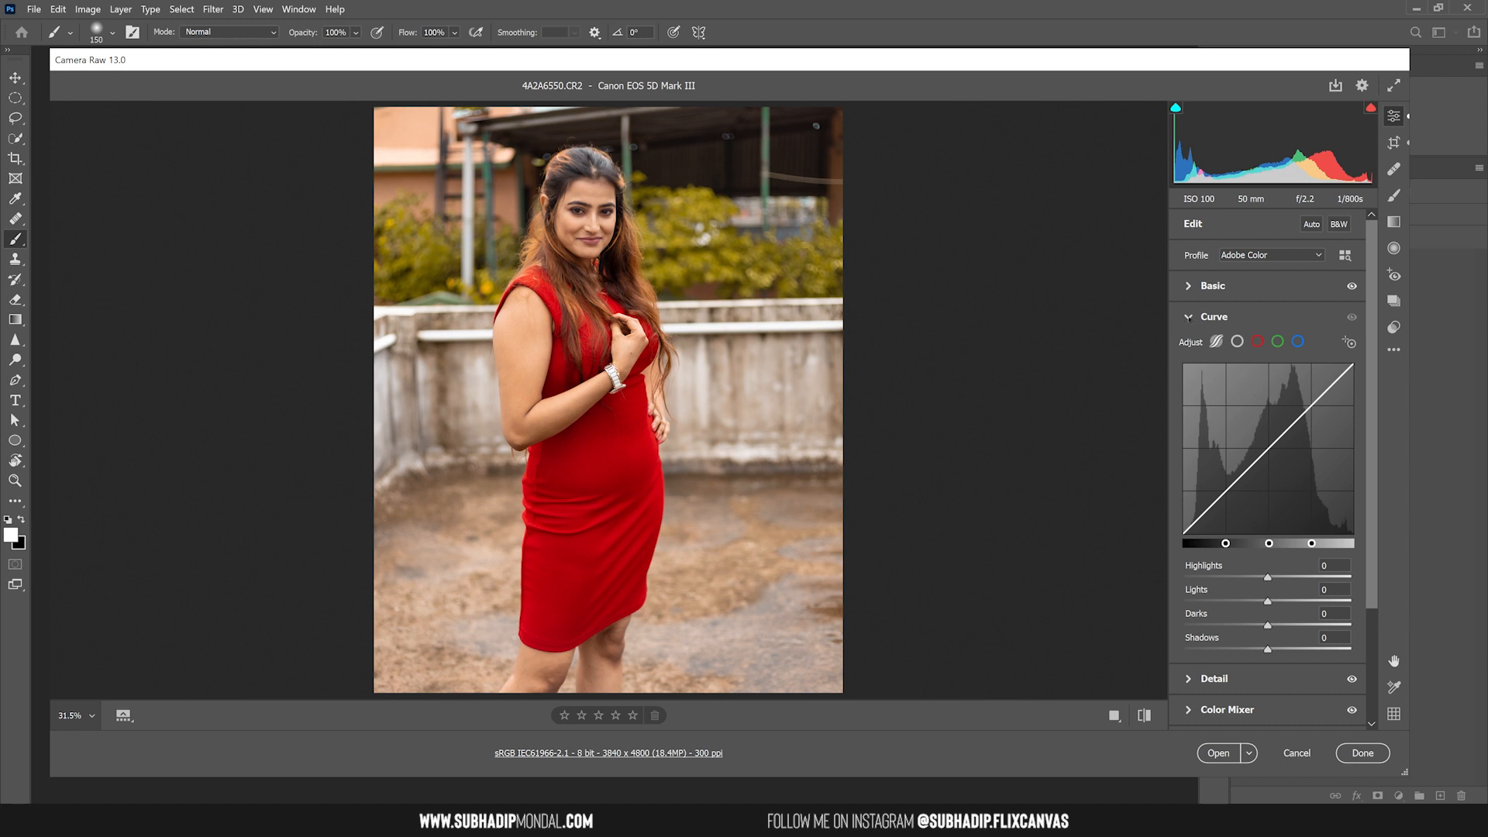
{"action": "left_click", "coordinate": [1189, 317]}
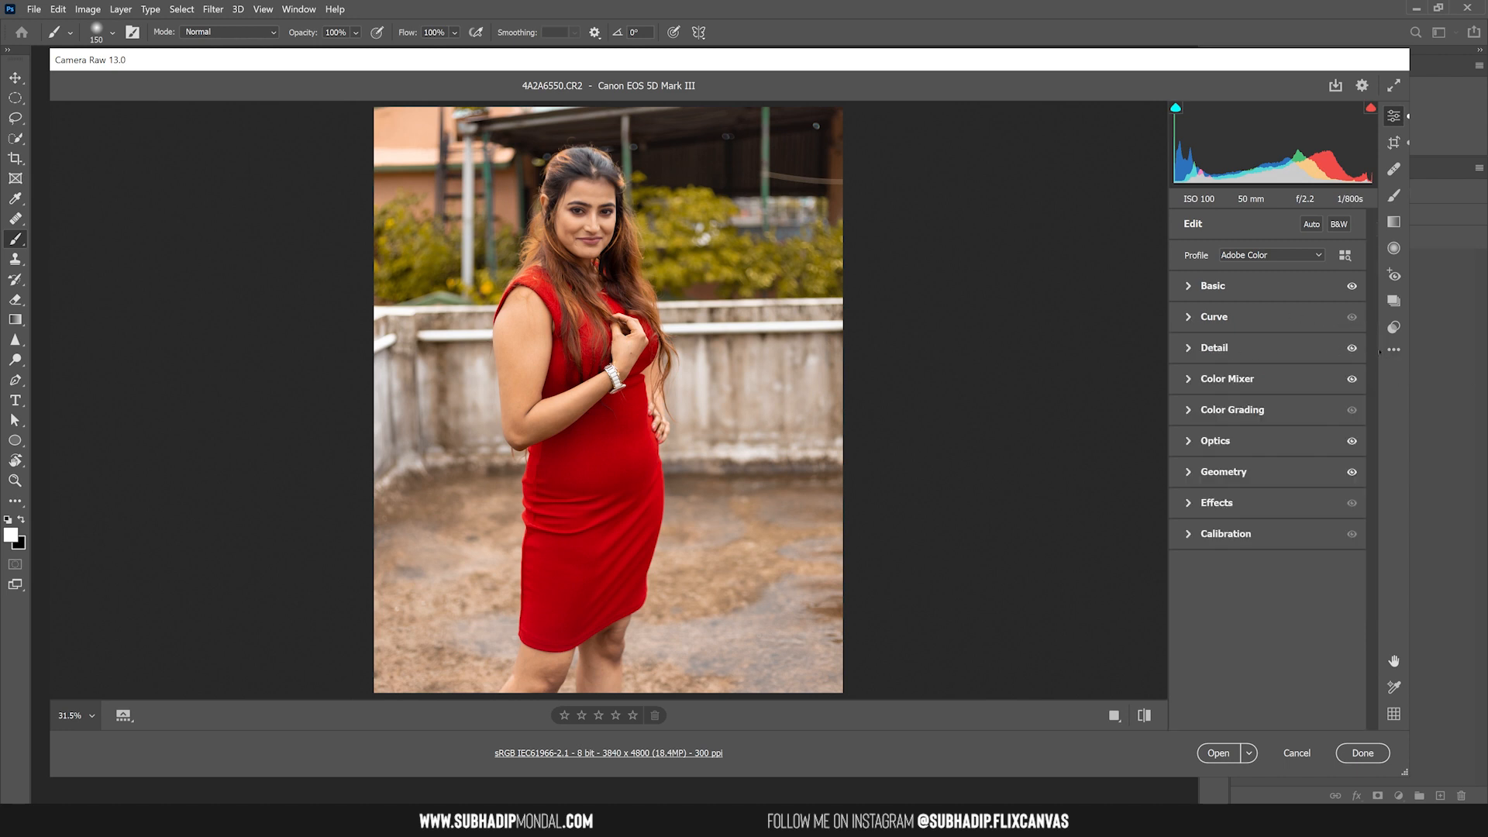
- Expand the Detail settings, return Sharpening to 40 and raise it to 100 while viewing the face up close
{"action": "left_click", "coordinate": [1188, 348]}
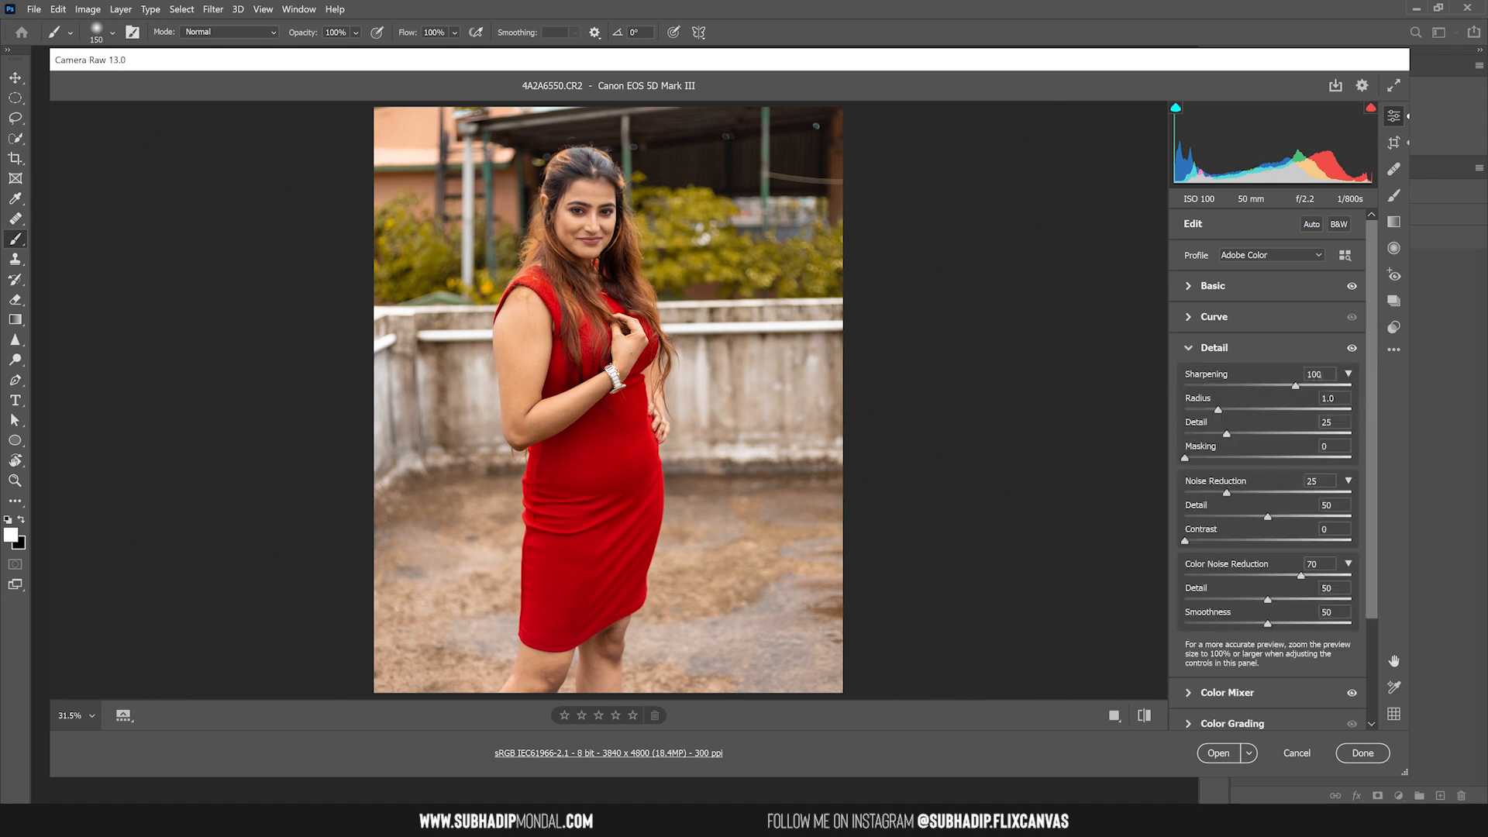
{"action": "key", "text": "ctrl+z"}
{"action": "left_click", "coordinate": [593, 218]}
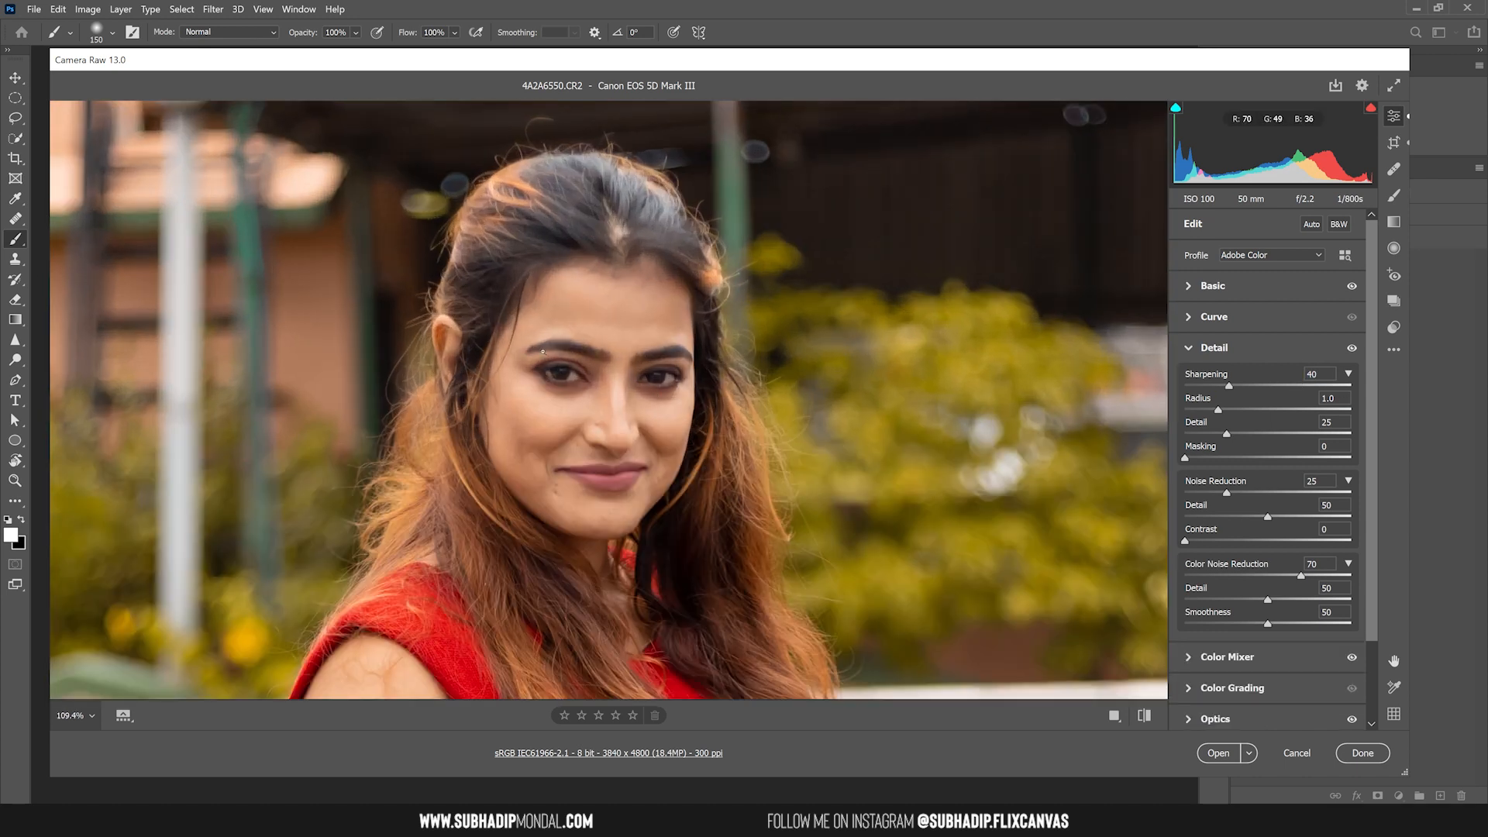
{"action": "left_click_drag", "start_coordinate": [1228, 386], "coordinate": [1294, 386]}
{"action": "key", "text": "alt"}
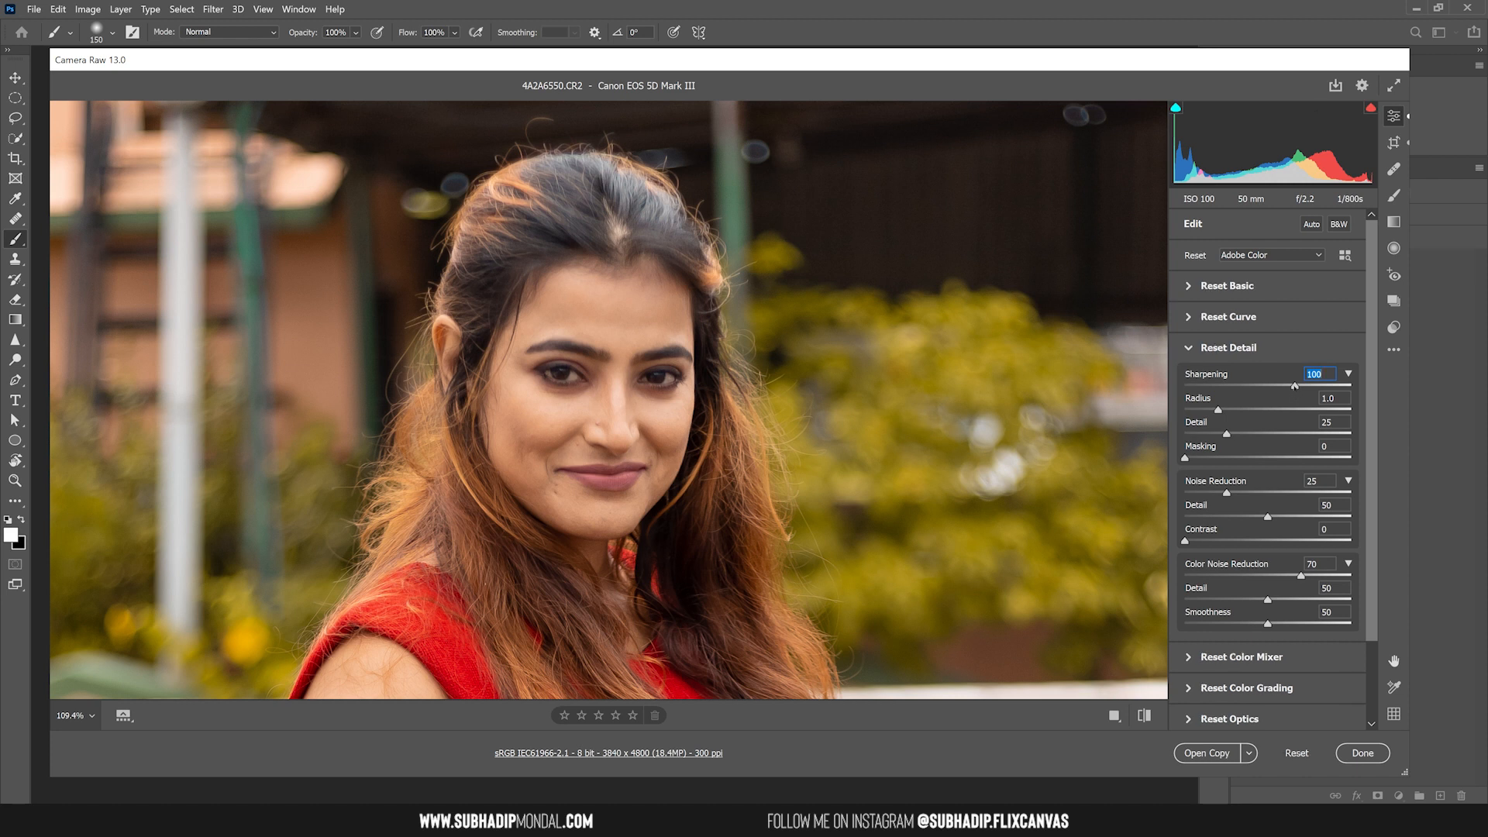
{"action": "mouse_move", "coordinate": [1295, 385]}
{"action": "left_mouse_down"}
{"action": "mouse_move", "coordinate": [1207, 385]}
{"action": "mouse_move", "coordinate": [1294, 385]}
{"action": "left_mouse_up"}
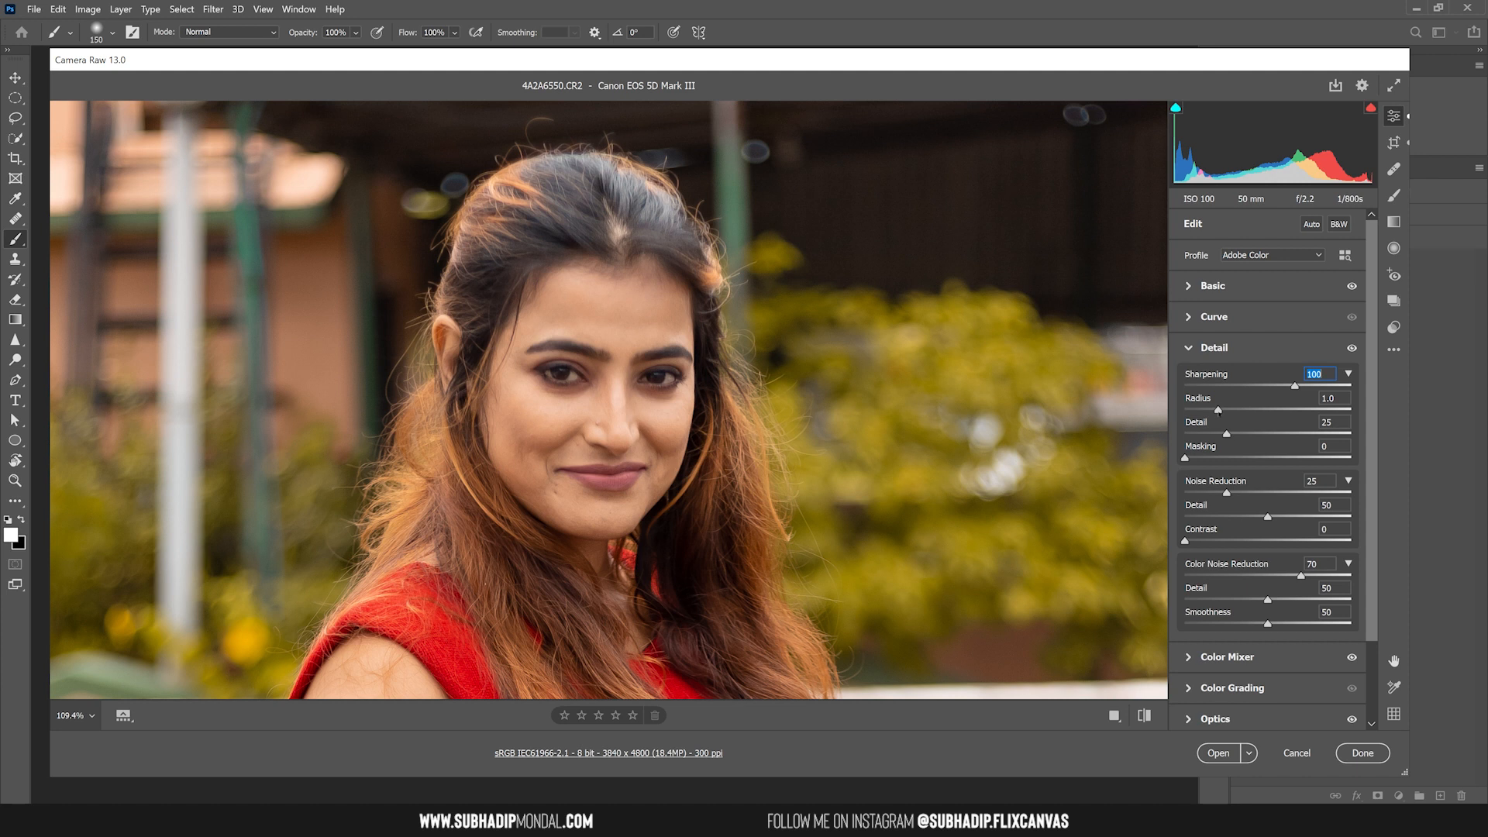
- Demonstrate the sharpening Radius by previewing it at 2.8 and setting it back to 1.0
{"action": "left_click_drag", "start_coordinate": [1219, 411], "coordinate": [1339, 411]}
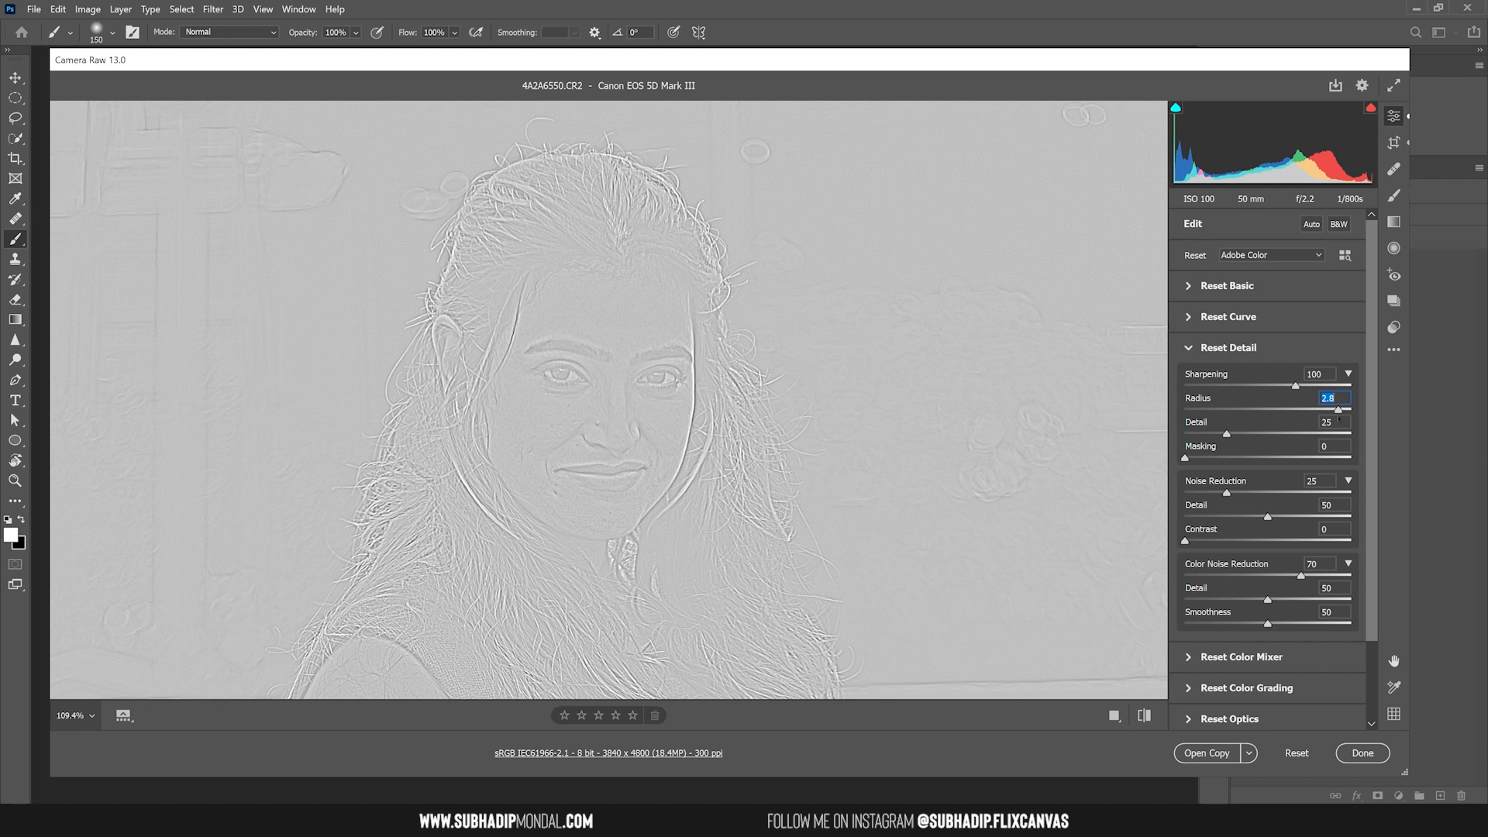
{"action": "left_click_drag", "start_coordinate": [1324, 411], "coordinate": [1219, 411]}
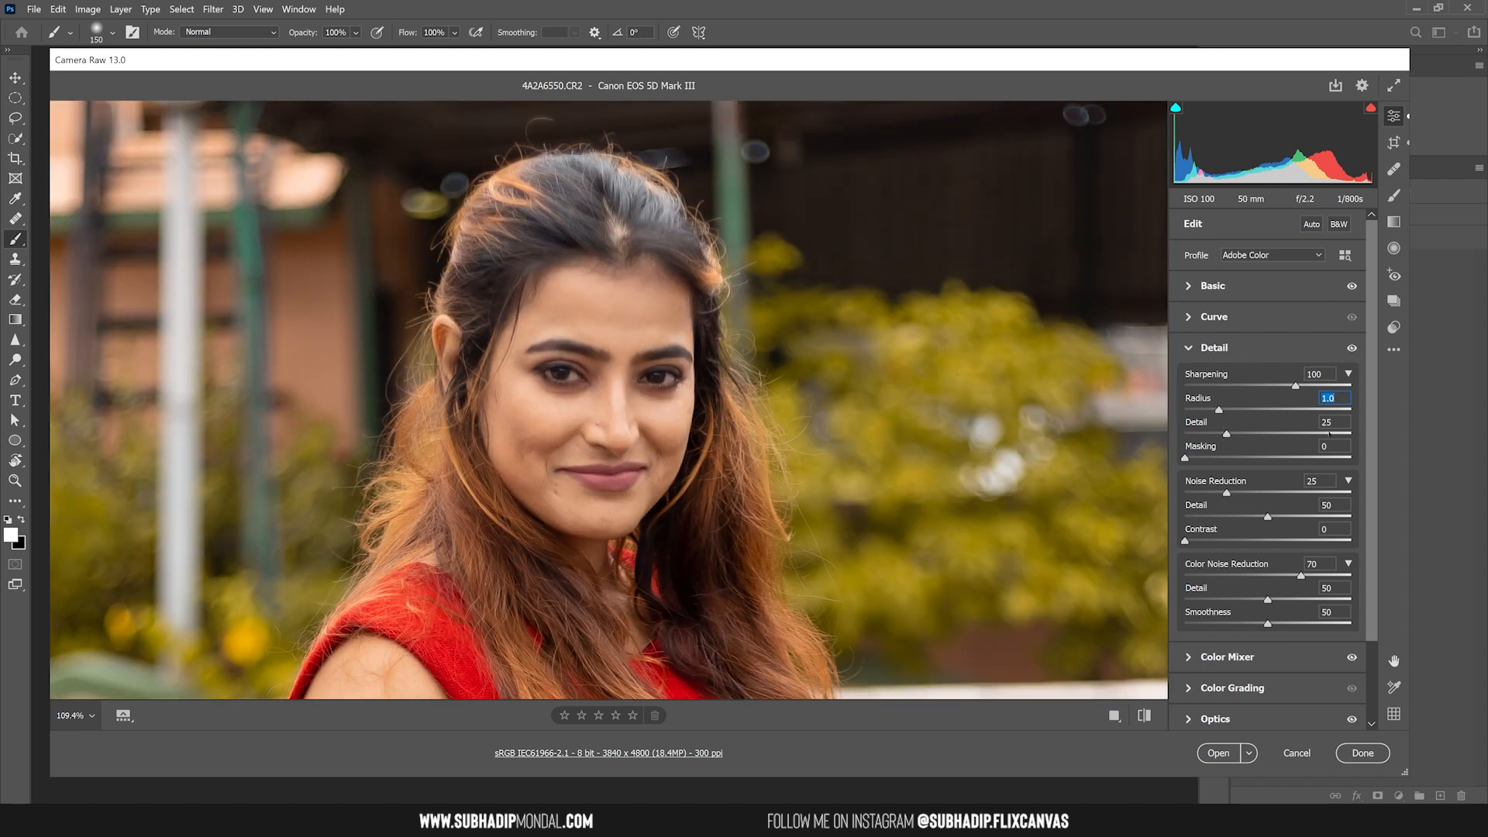
{"action": "key", "text": "Tab"}
{"action": "key", "text": "alt"}
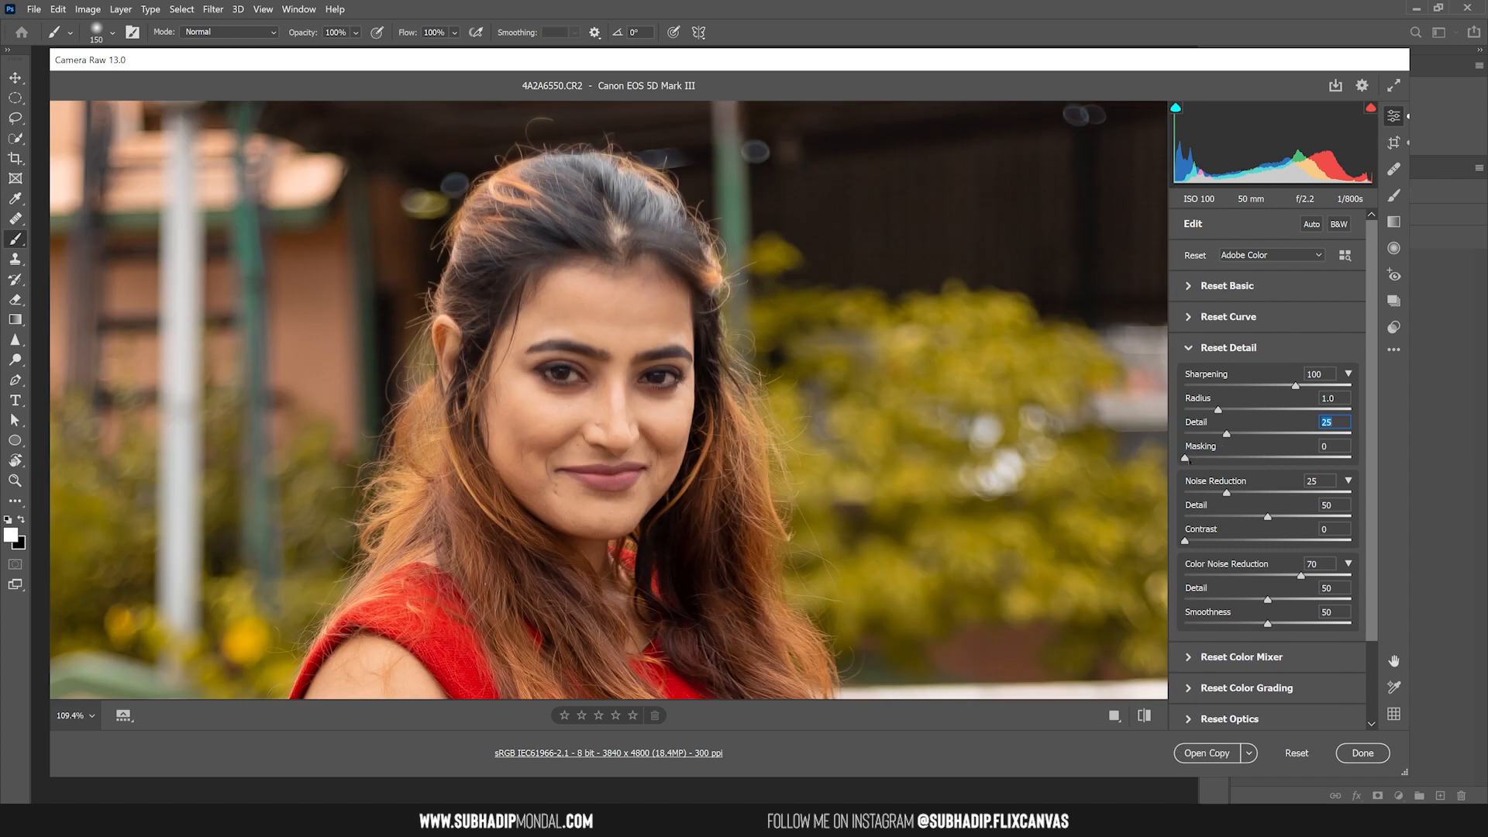
- Demonstrate the sharpening Masking by previewing its black-and-white mask between 0 and 100, and return it to 0
{"action": "left_click_drag", "start_coordinate": [1187, 459], "coordinate": [1319, 459]}
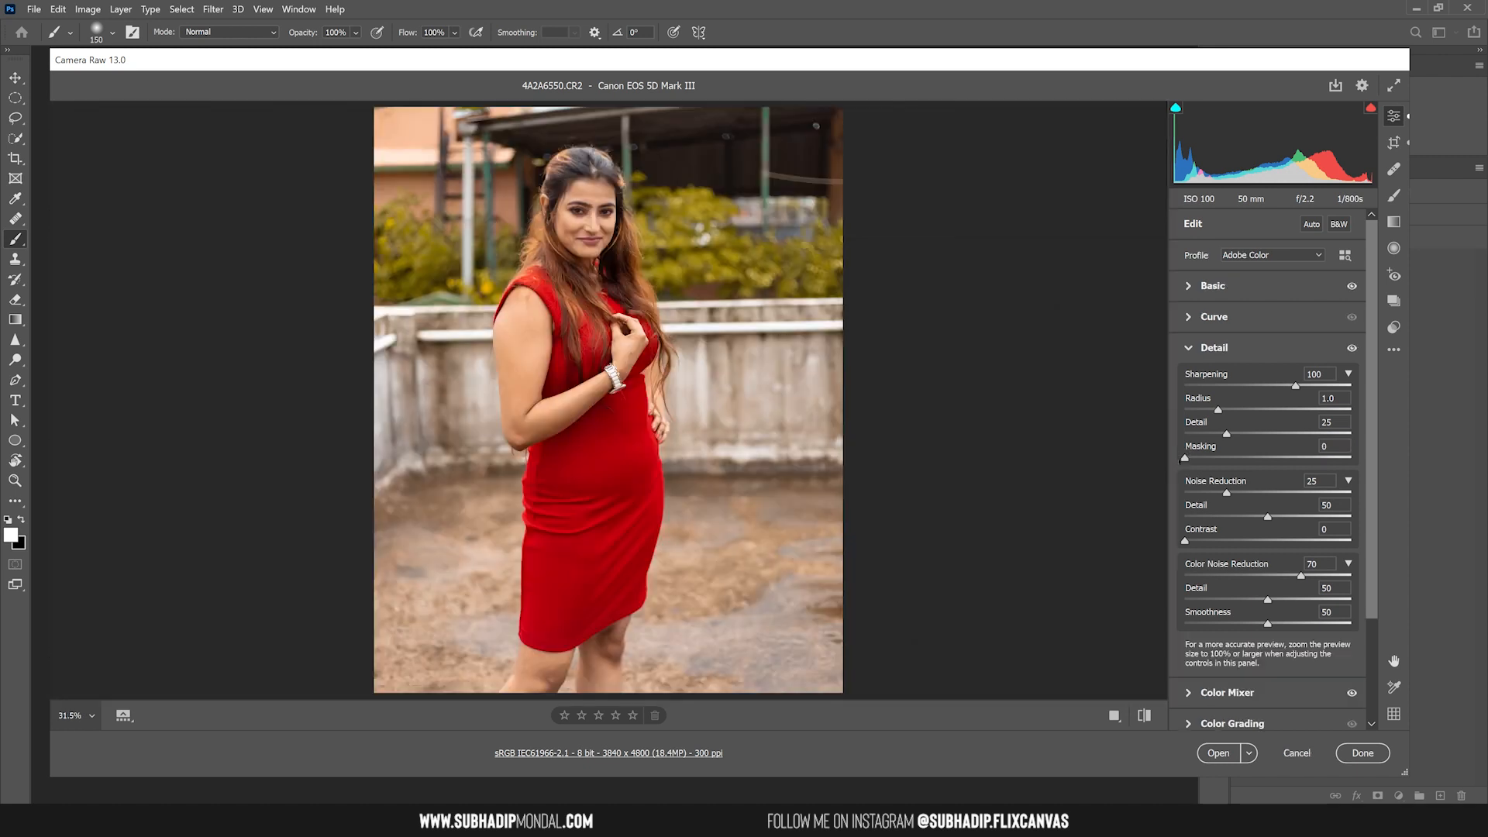
{"action": "left_click_drag", "start_coordinate": [1185, 460], "coordinate": [1139, 462]}
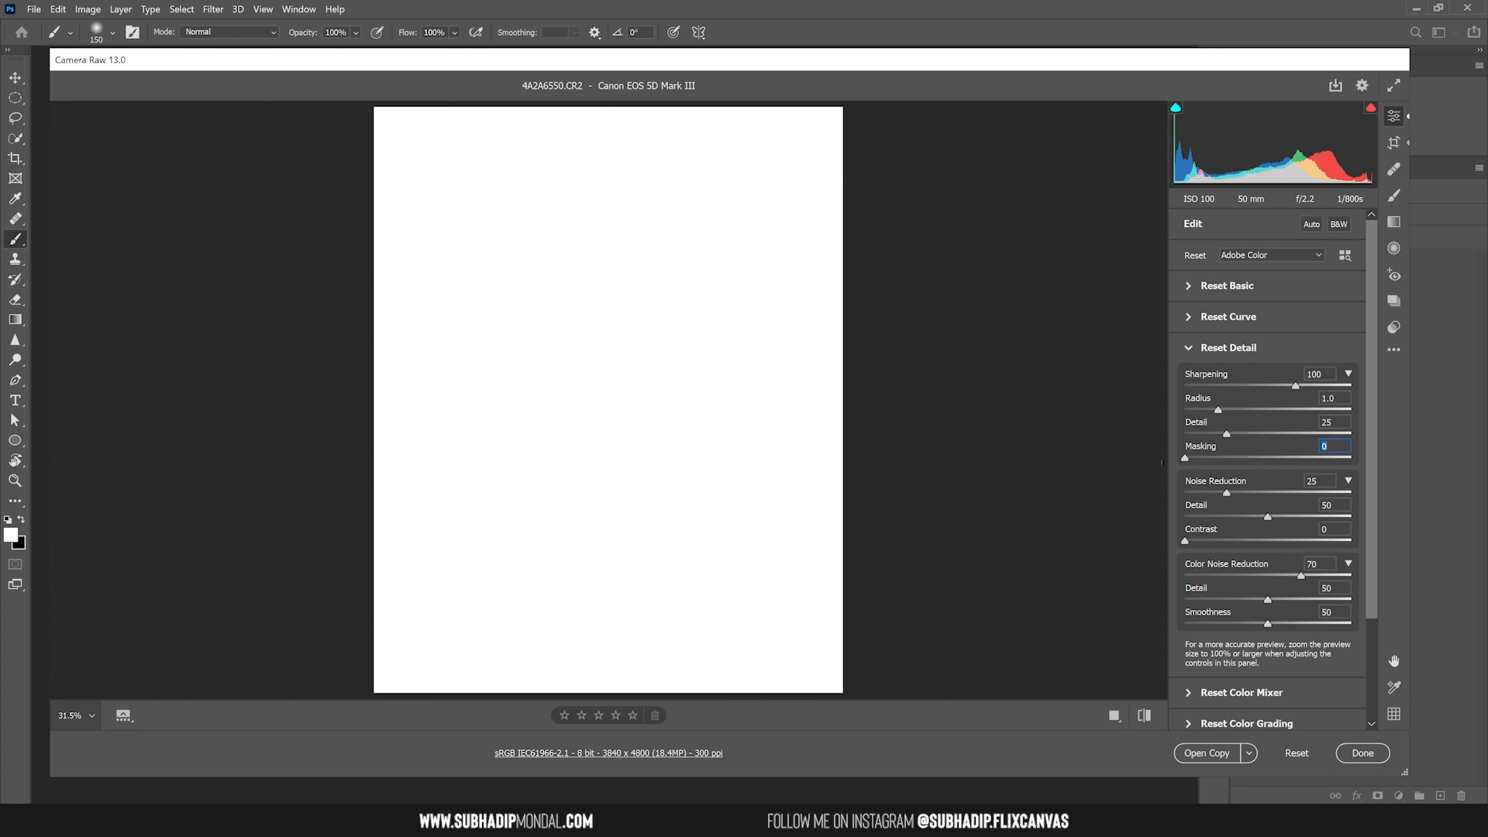
{"action": "left_click_drag", "start_coordinate": [1163, 462], "coordinate": [1452, 468]}
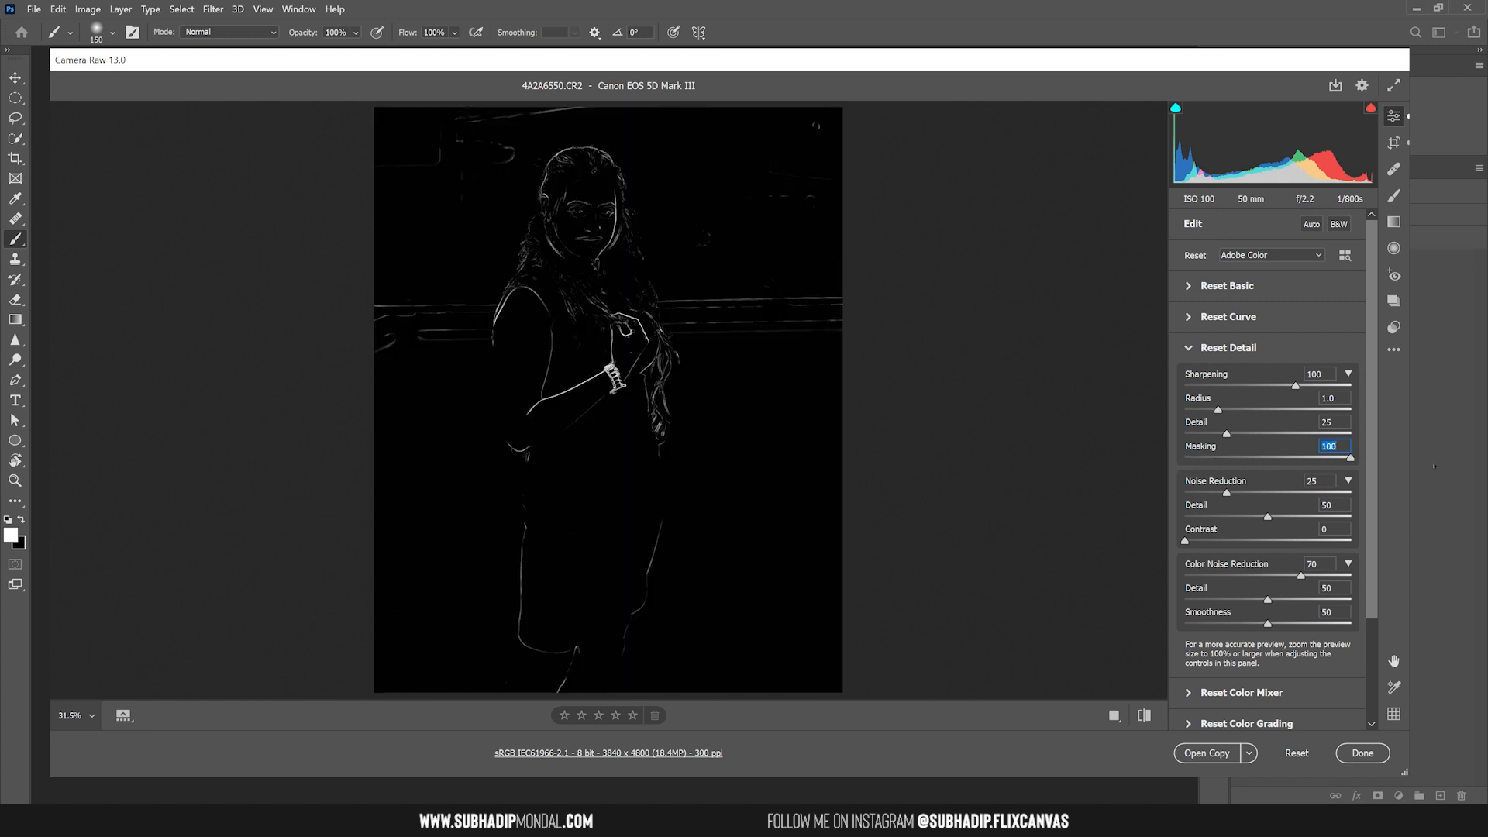
{"action": "left_click_drag", "start_coordinate": [1435, 466], "coordinate": [966, 375]}
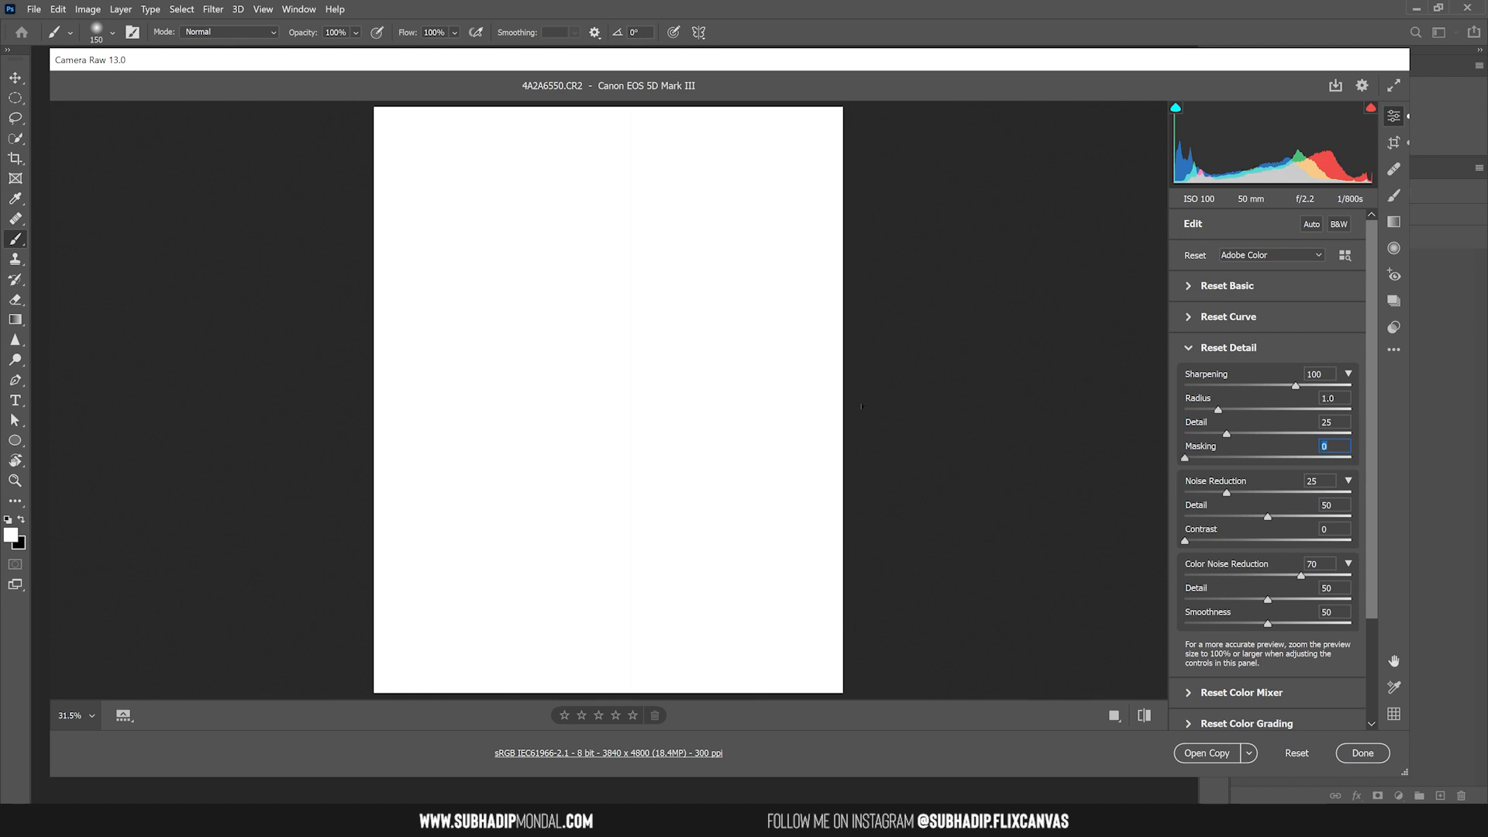
{"action": "left_click_drag", "start_coordinate": [1185, 458], "coordinate": [1382, 459]}
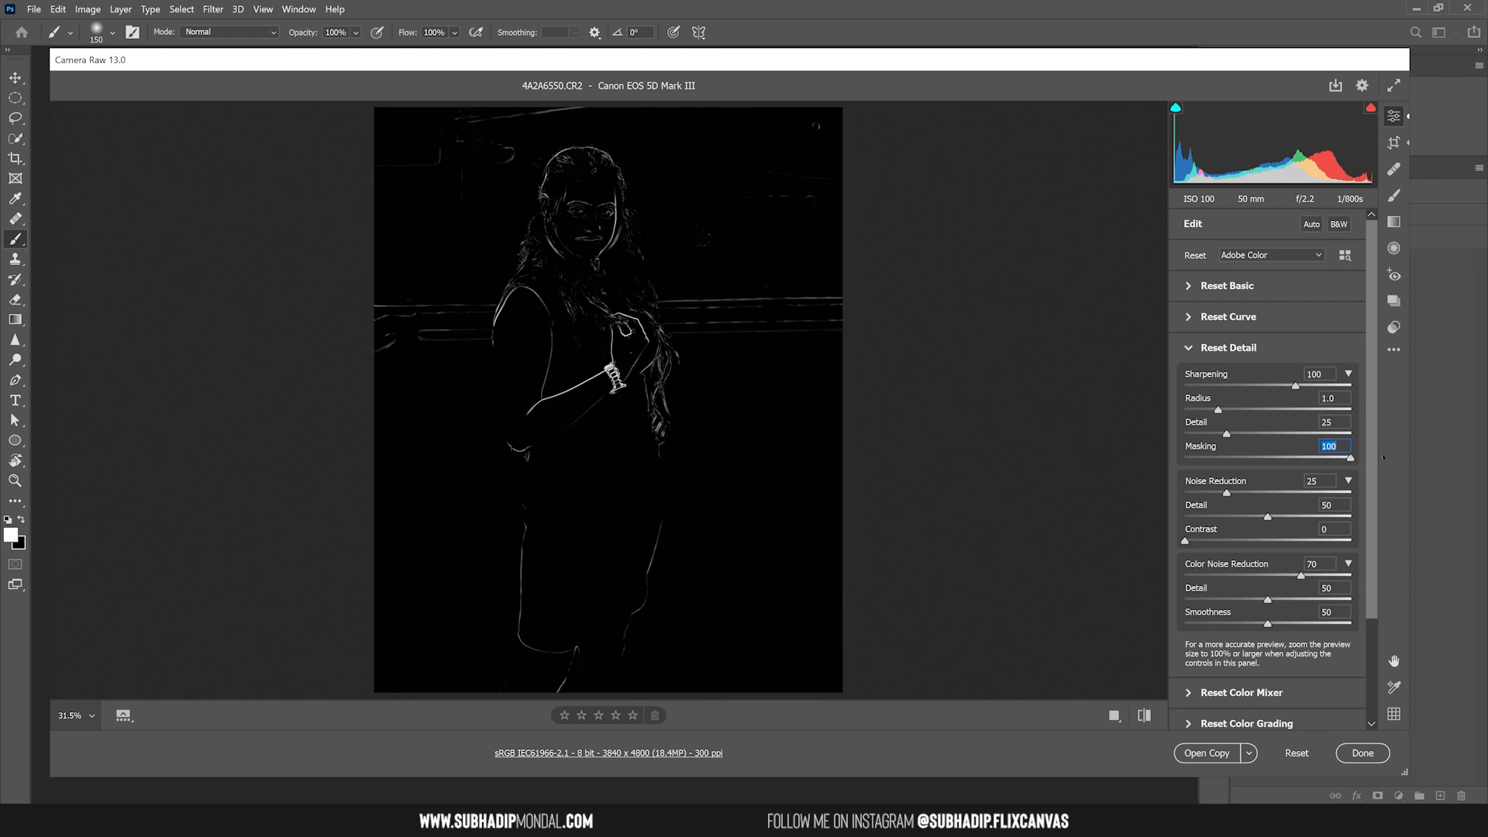
{"action": "left_click_drag", "start_coordinate": [1384, 458], "coordinate": [1095, 466]}
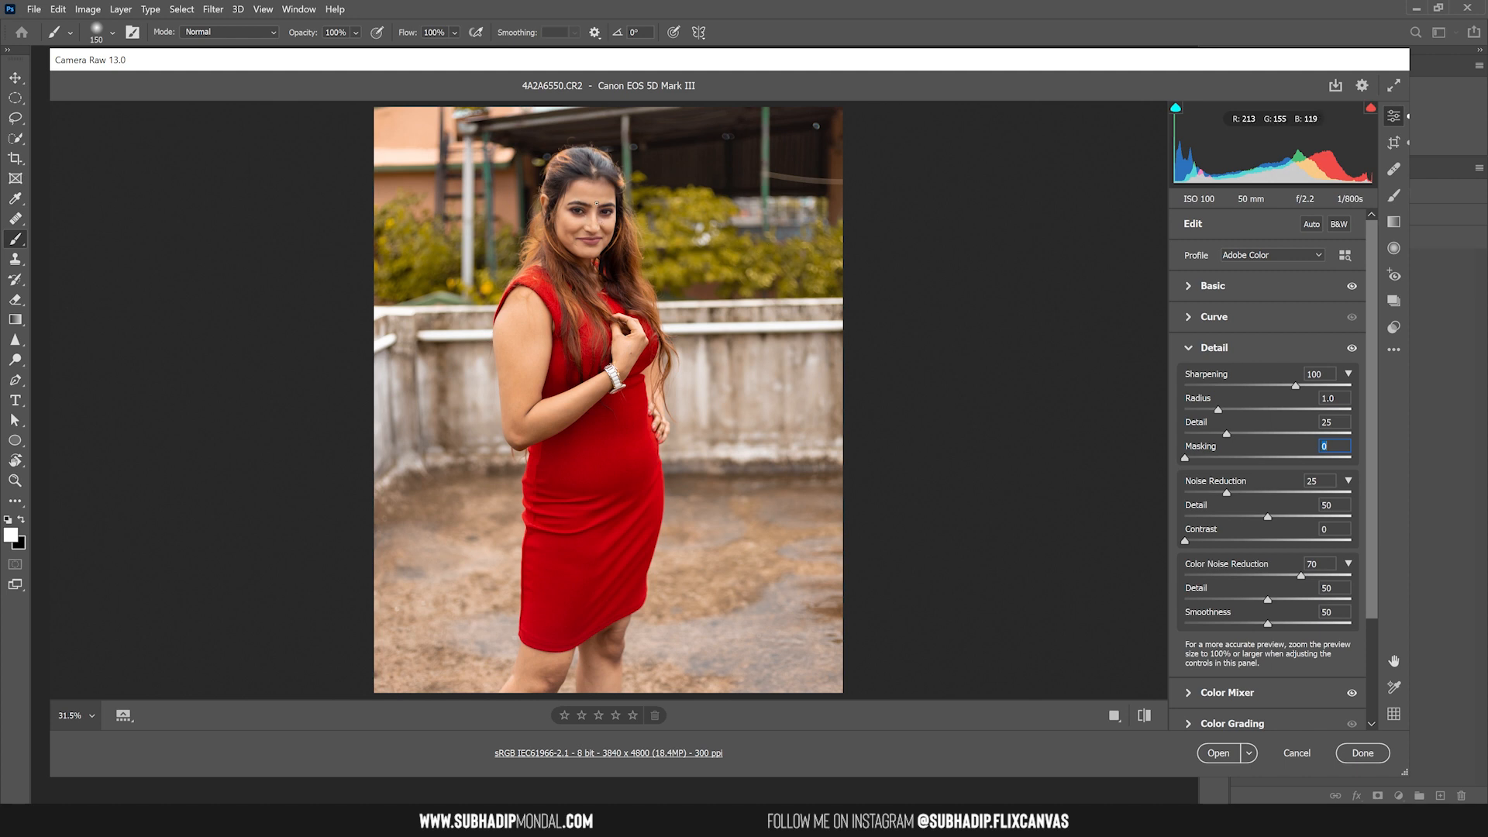
- Set the sharpening Masking to 80 and raise Sharpening to 150 while viewing the face up close
{"action": "scroll", "coordinate": [522, 419], "scroll_direction": "up", "scroll_amount": 5}
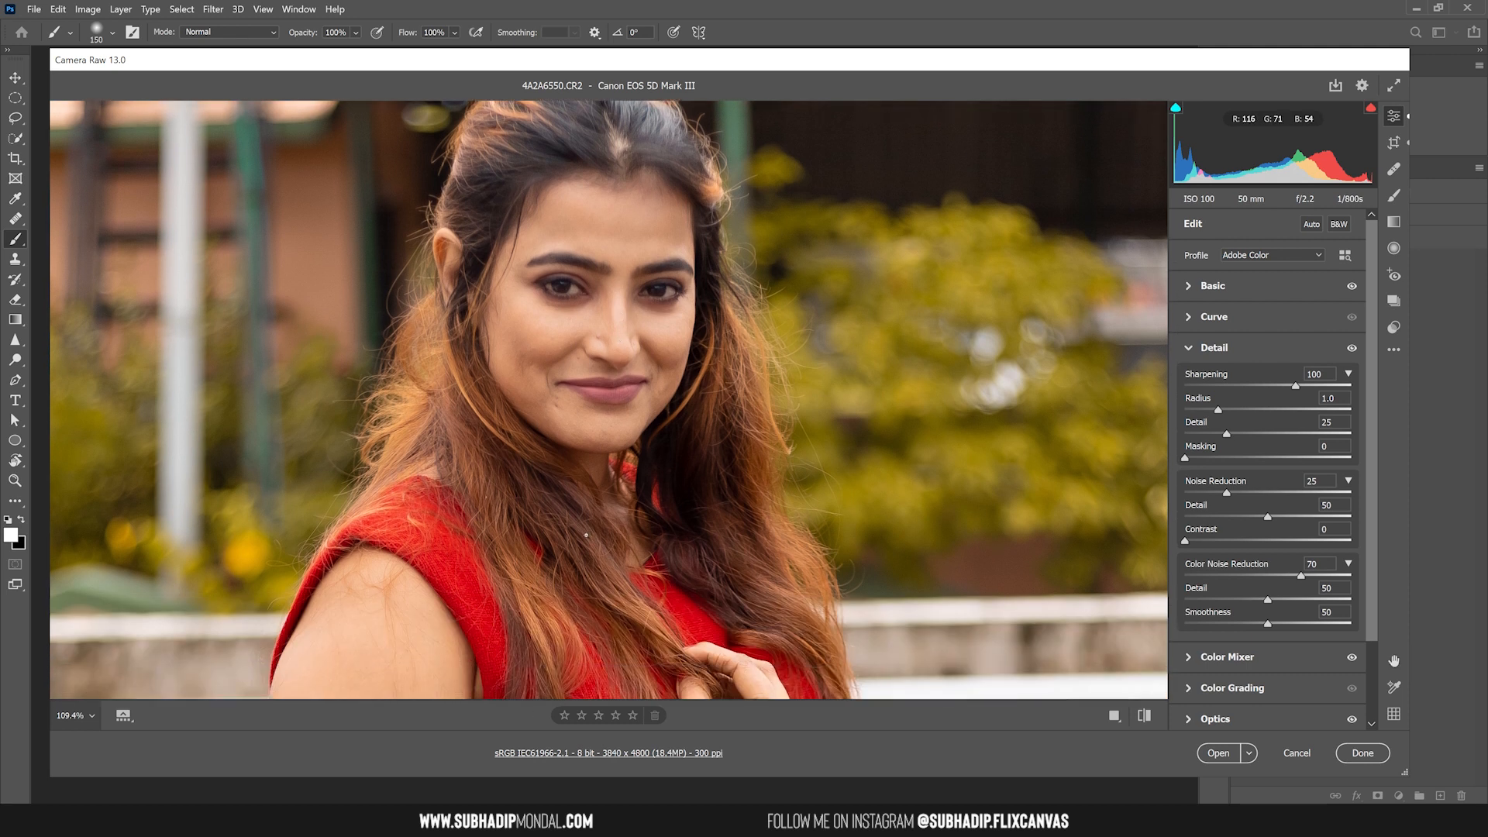
{"action": "left_click", "coordinate": [1185, 458], "text": "alt"}
{"action": "left_click_drag", "start_coordinate": [1185, 459], "coordinate": [1317, 458]}
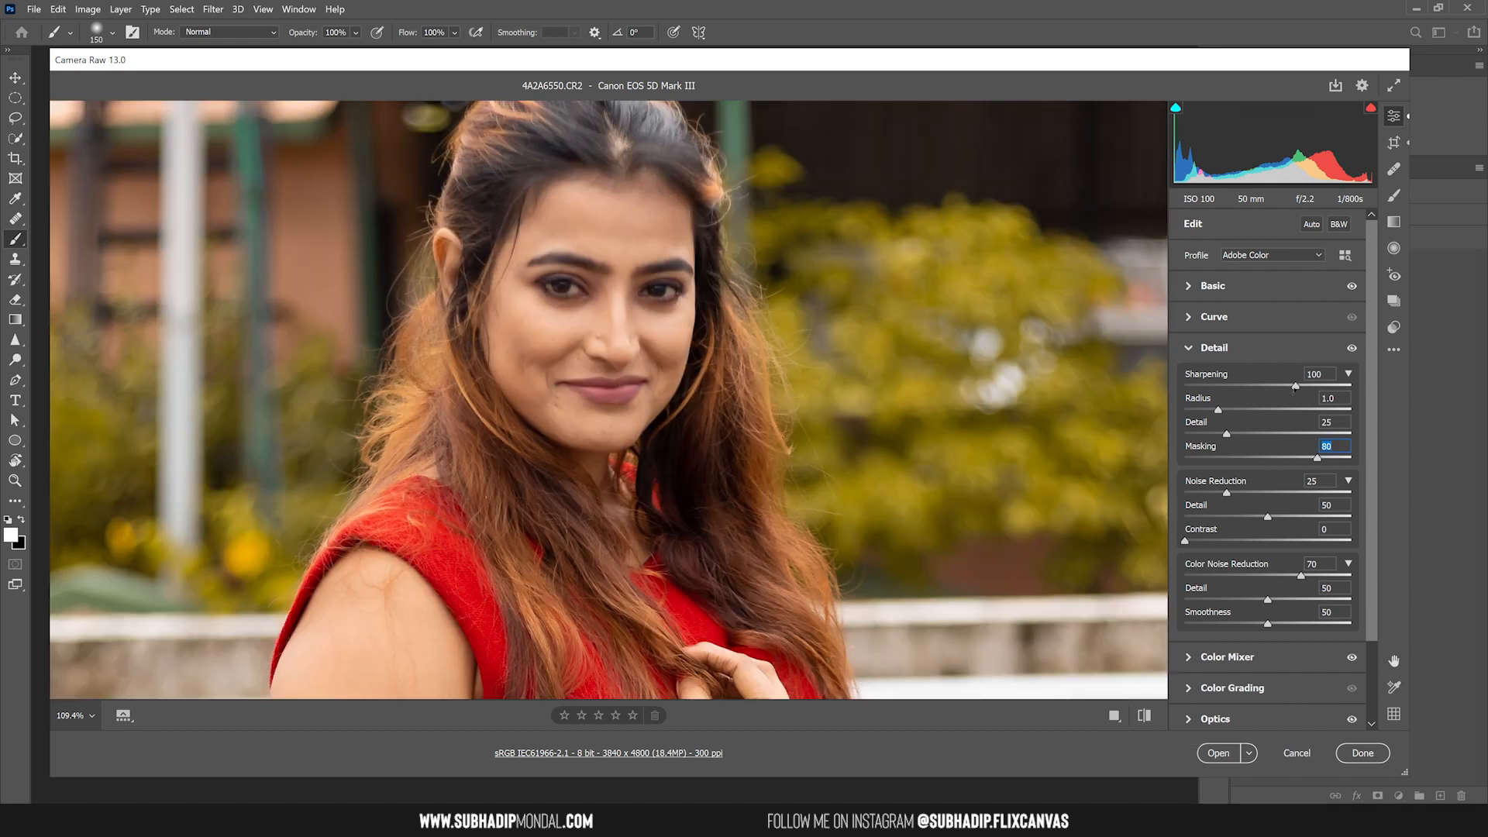
{"action": "left_click_drag", "start_coordinate": [1295, 386], "coordinate": [1353, 386]}
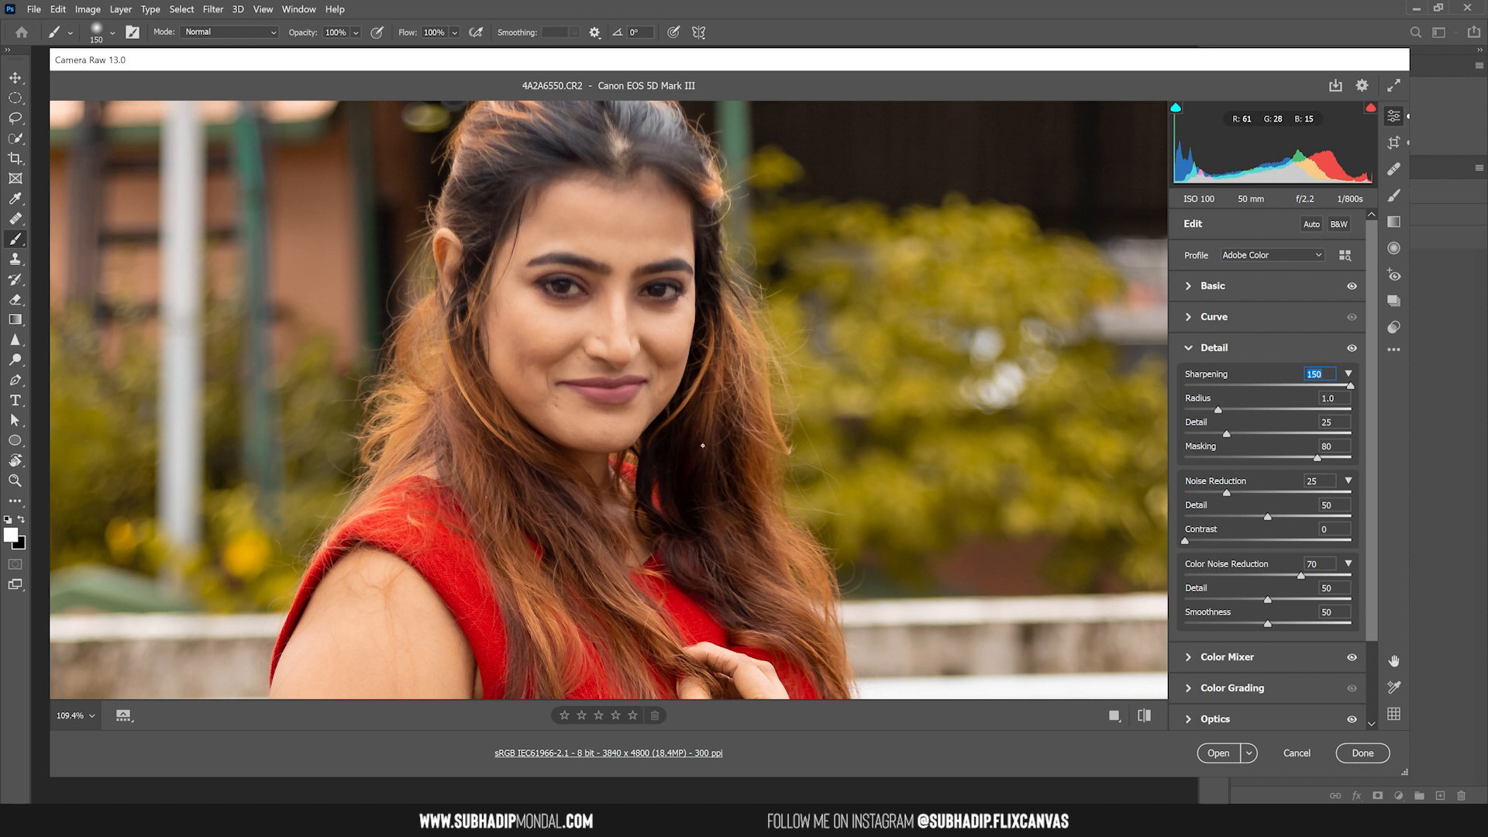
- Demonstrate the sharpening Radius at 3.0 and a higher sharpening Detail, returning them to 1.0 and 25
{"action": "key", "text": "Tab"}
{"action": "left_click_drag", "start_coordinate": [1256, 413], "coordinate": [1417, 421]}
{"action": "key", "text": "alt"}
{"action": "key", "text": "alt"}
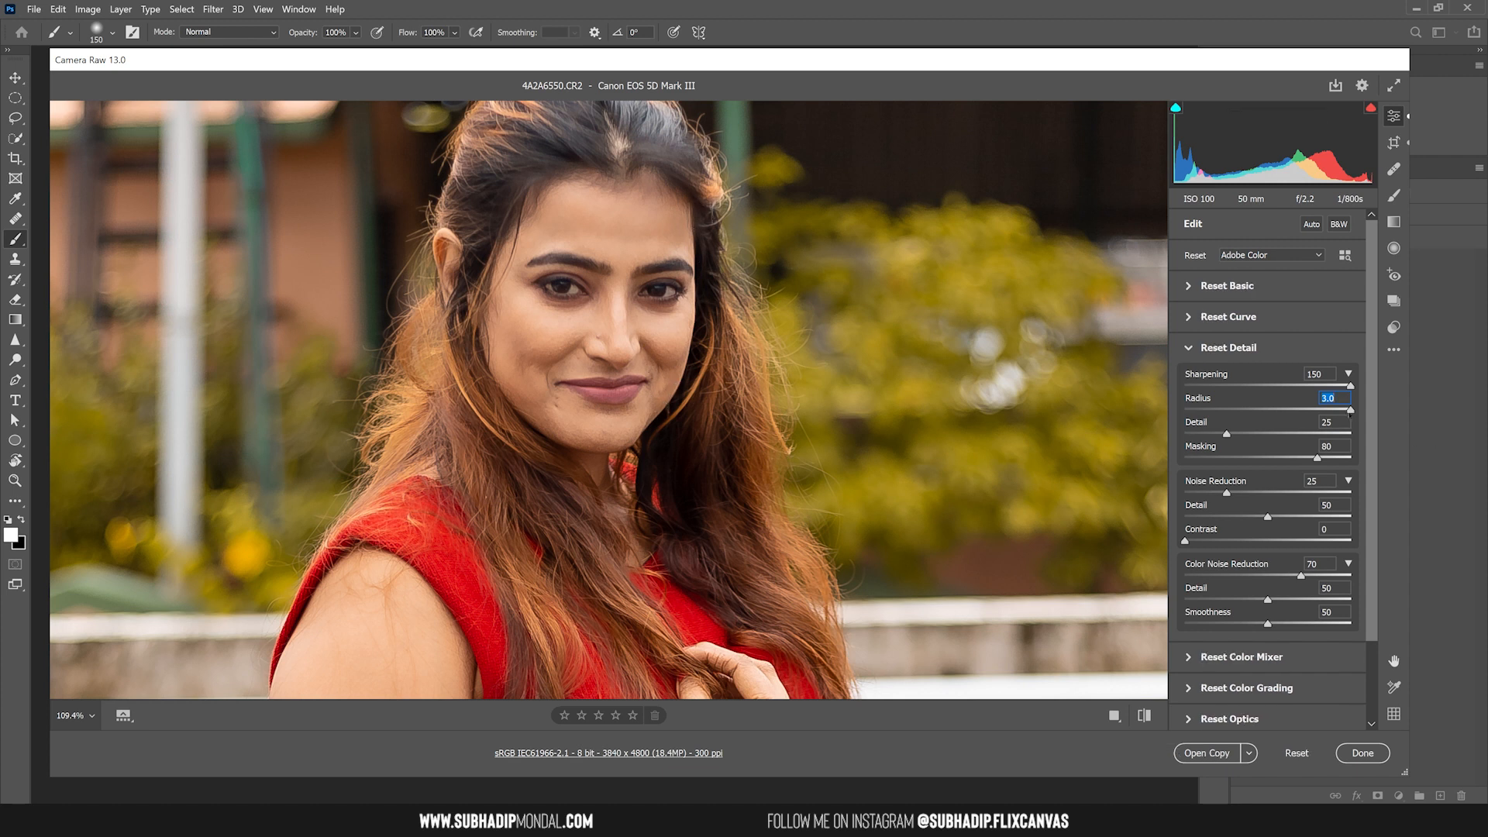
{"action": "left_click_drag", "start_coordinate": [1351, 410], "coordinate": [1217, 417]}
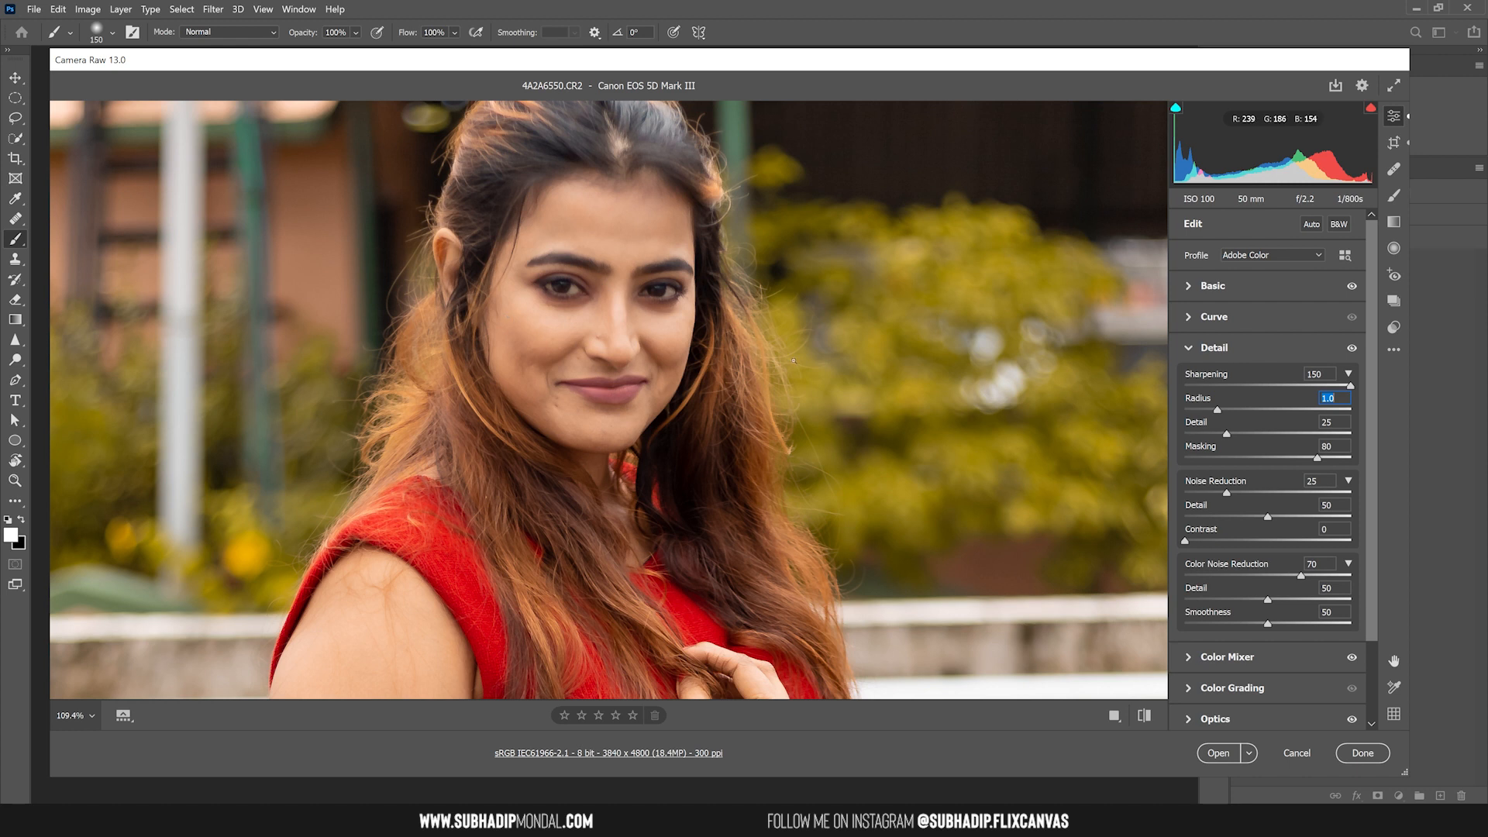
{"action": "left_click_drag", "start_coordinate": [1227, 434], "coordinate": [1317, 434]}
{"action": "left_click_drag", "start_coordinate": [1315, 434], "coordinate": [1226, 434]}
- Reset the sharpening Masking to 0, set Sharpening to 100 and fit the whole photo in view
{"action": "left_click_drag", "start_coordinate": [1318, 458], "coordinate": [1136, 455]}
{"action": "left_click", "coordinate": [1350, 385]}
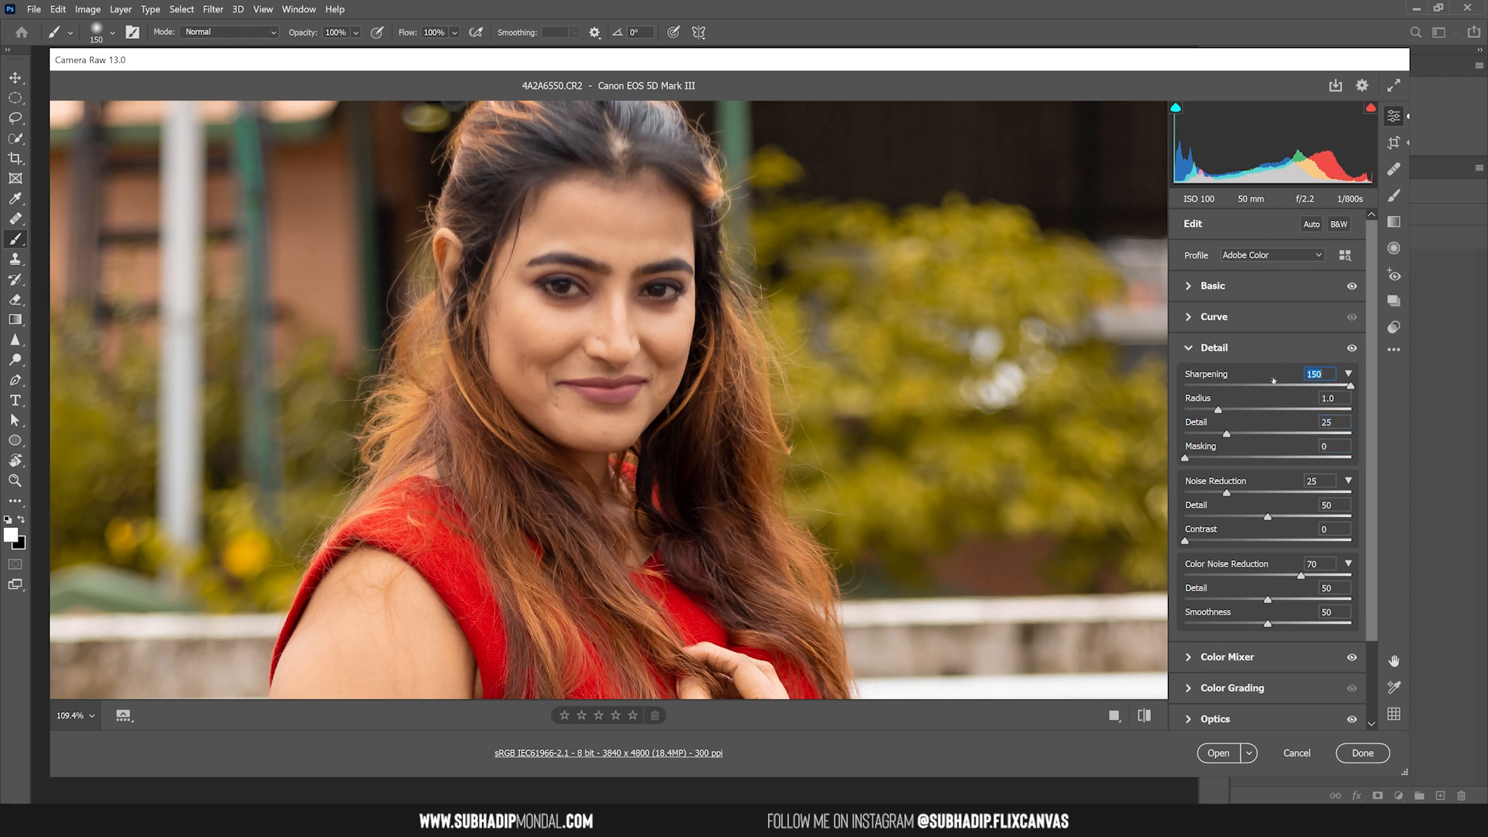
{"action": "type", "text": "100"}
{"action": "key", "text": "Return"}
{"action": "key", "text": "ctrl+0"}
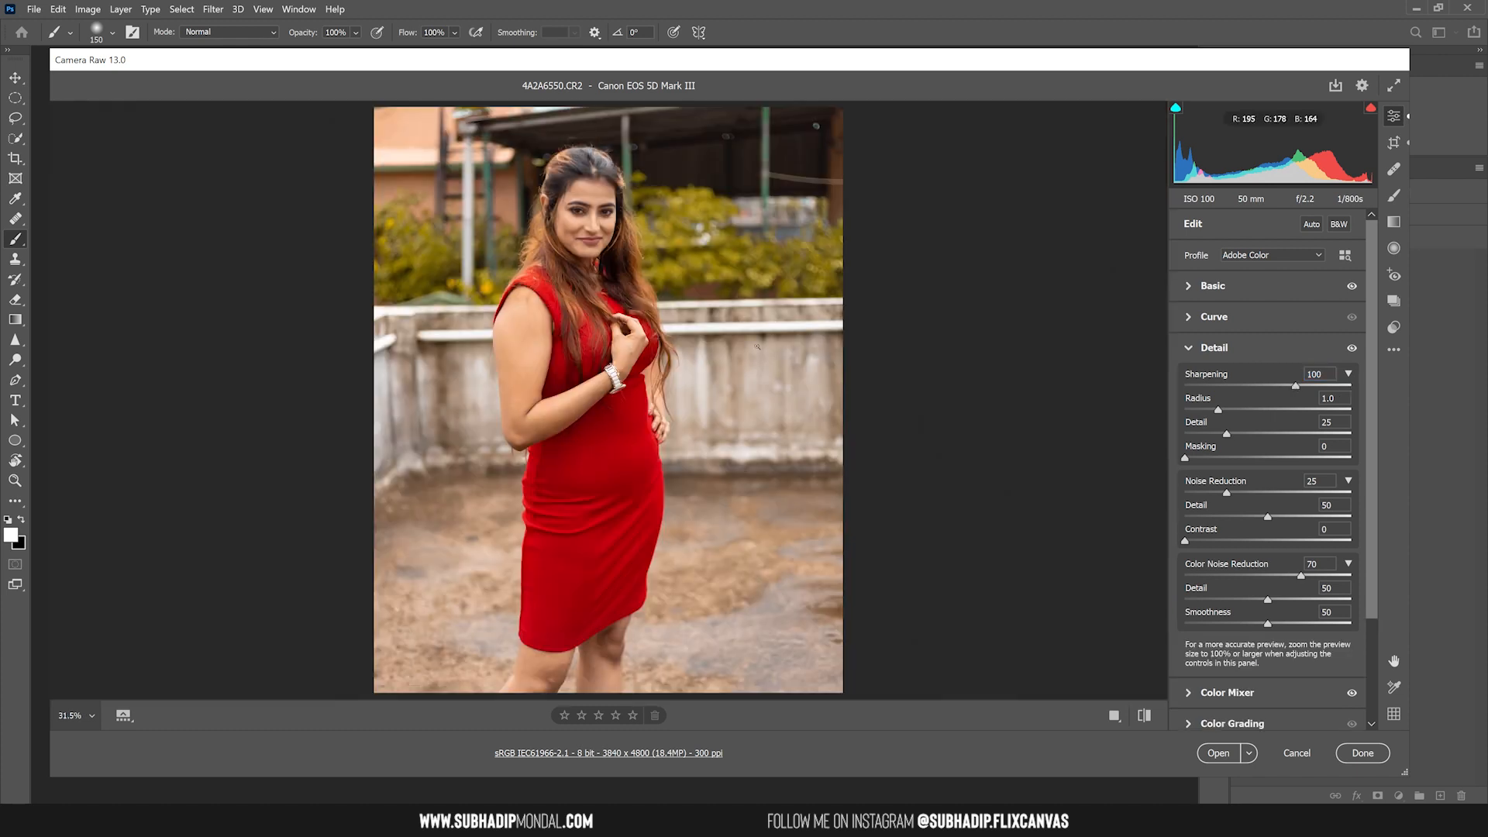
- Demonstrate Noise Reduction on the face by raising it to 100 and setting it back to 25
{"action": "scroll", "coordinate": [1286, 355], "scroll_direction": "down", "scroll_amount": 1}
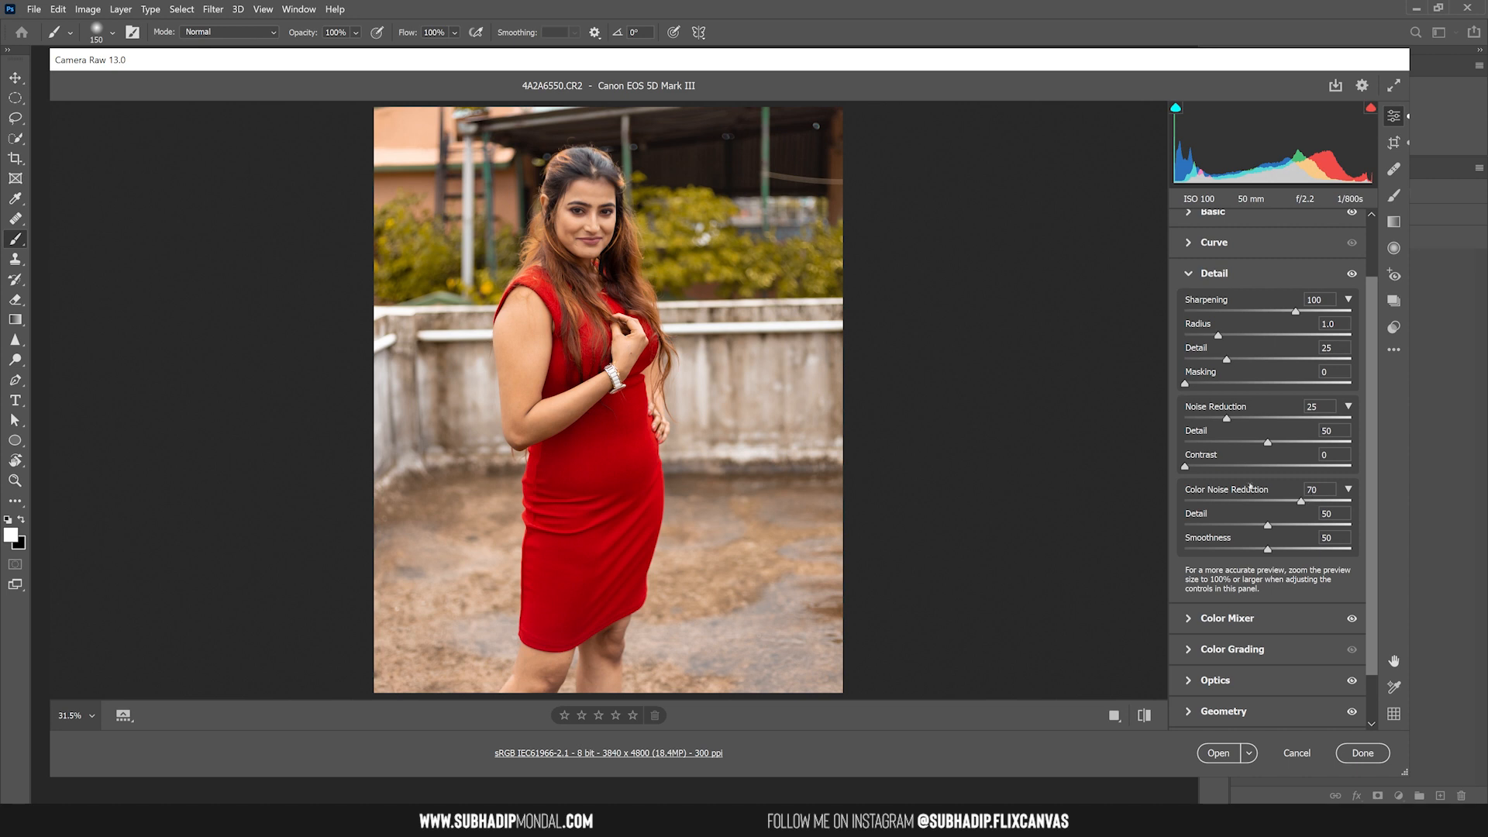
{"action": "left_click", "coordinate": [552, 204]}
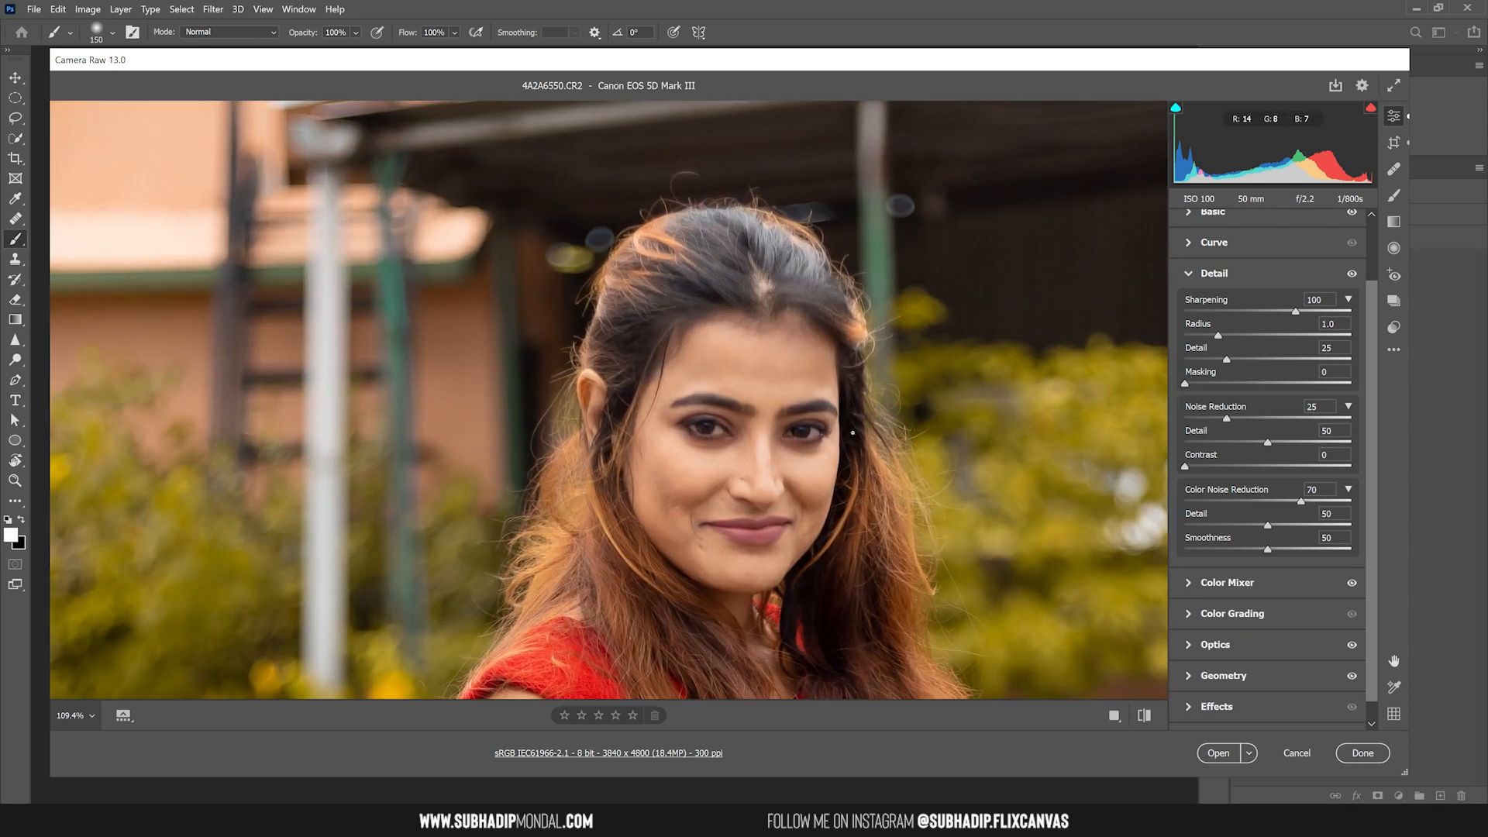
{"action": "left_click_drag", "start_coordinate": [852, 433], "coordinate": [697, 333]}
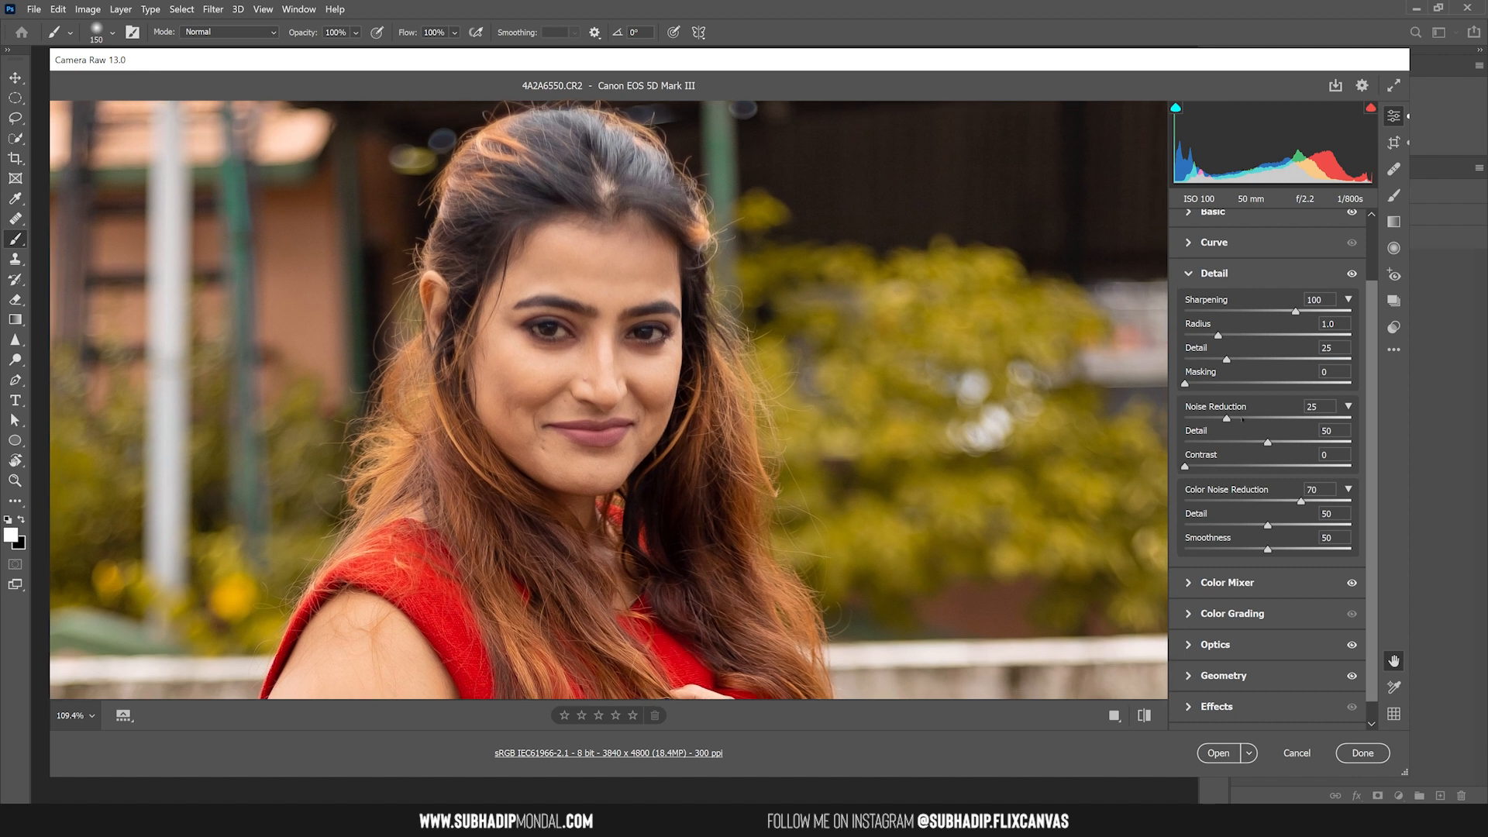
{"action": "left_click_drag", "start_coordinate": [1226, 418], "coordinate": [1421, 419]}
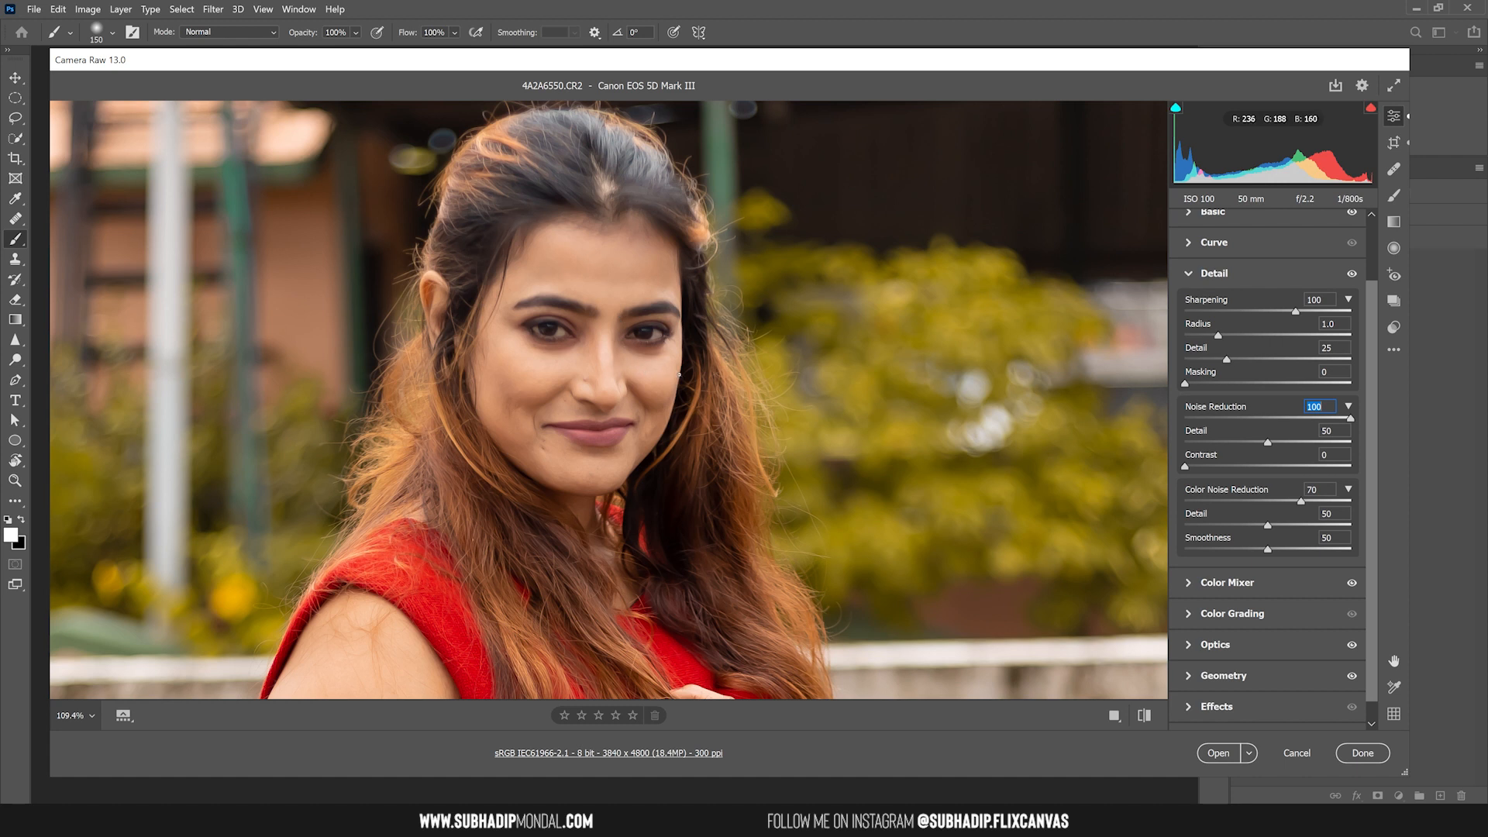
{"action": "type", "text": "25"}
{"action": "key", "text": "Return"}
- Compare the face with the Detail adjustments off and on, return to the full photo and collapse the Detail settings
{"action": "left_click", "coordinate": [1352, 273]}
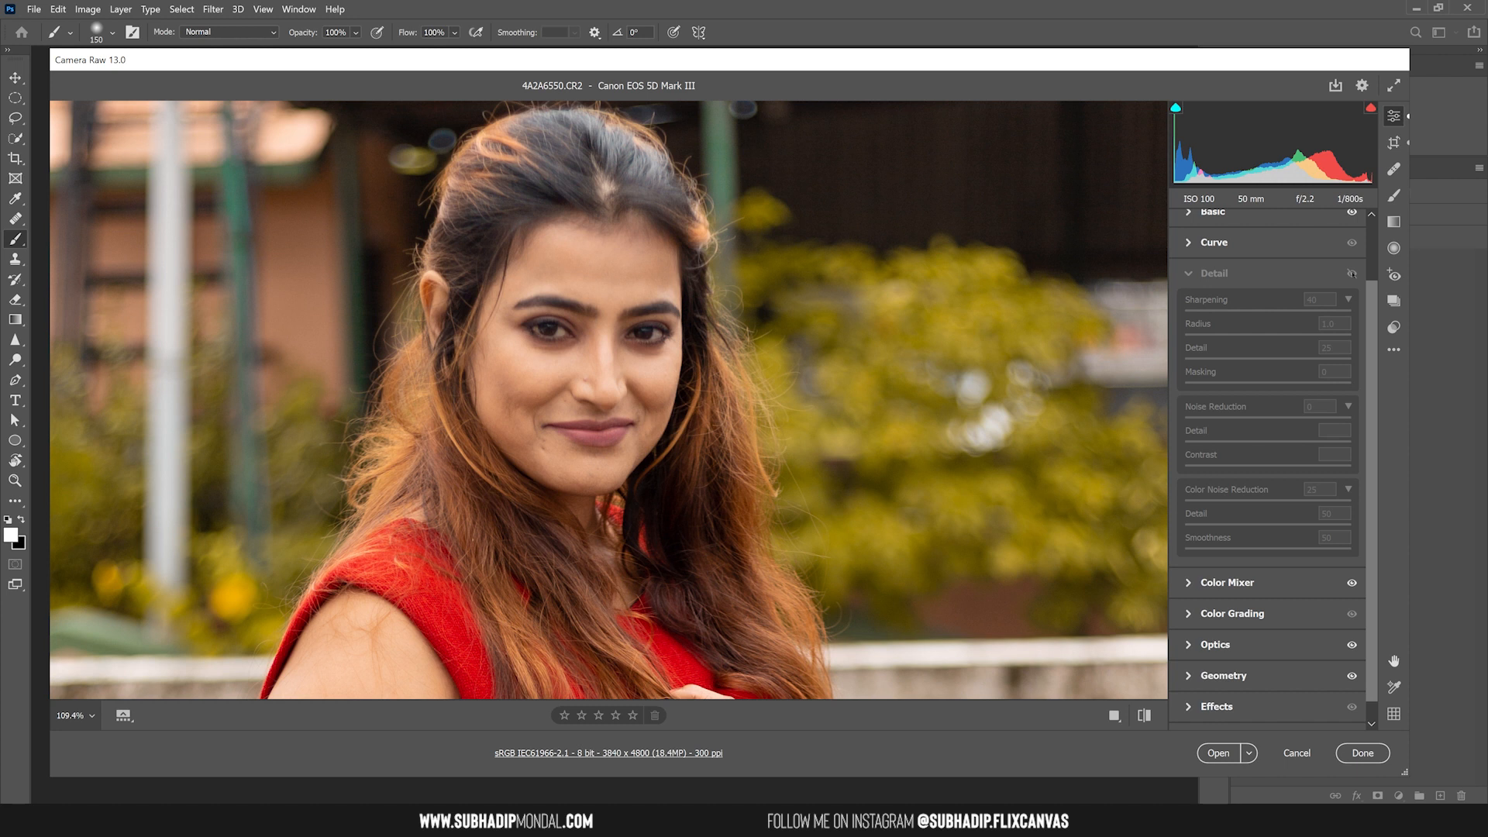
{"action": "left_click", "coordinate": [1352, 273]}
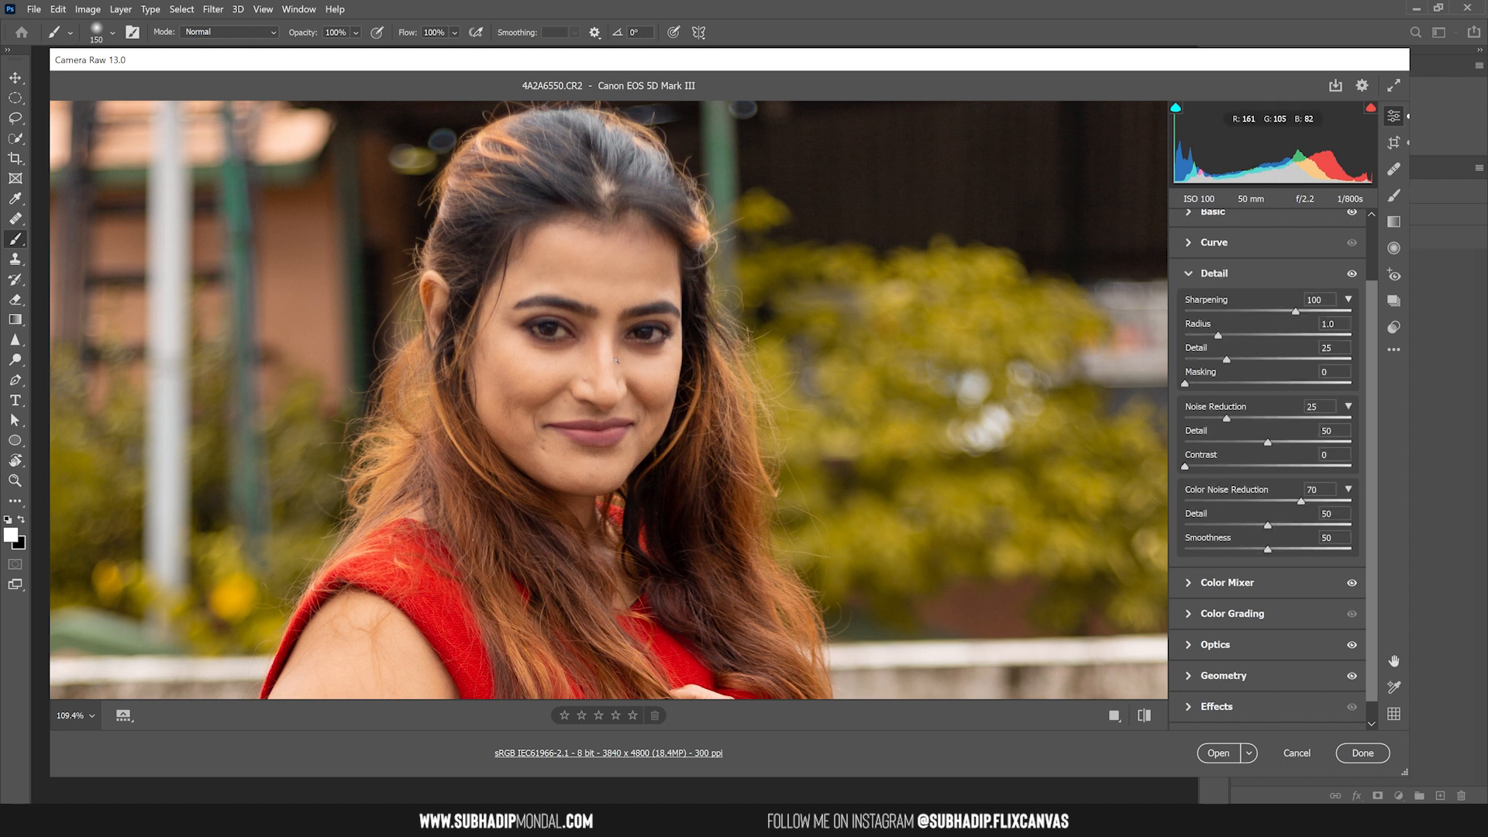
{"action": "left_click", "coordinate": [692, 349]}
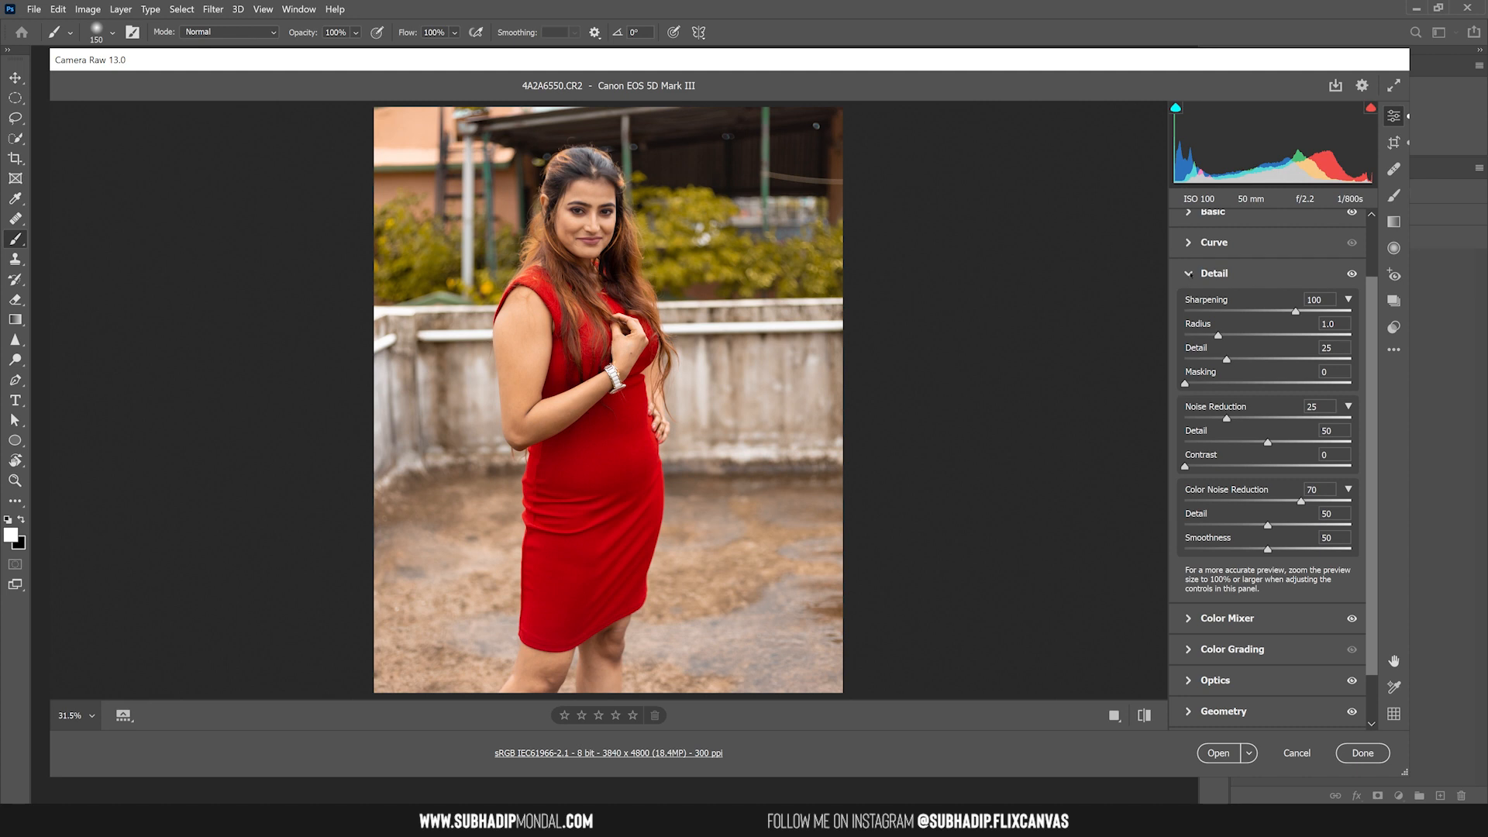
{"action": "left_click", "coordinate": [1191, 274]}
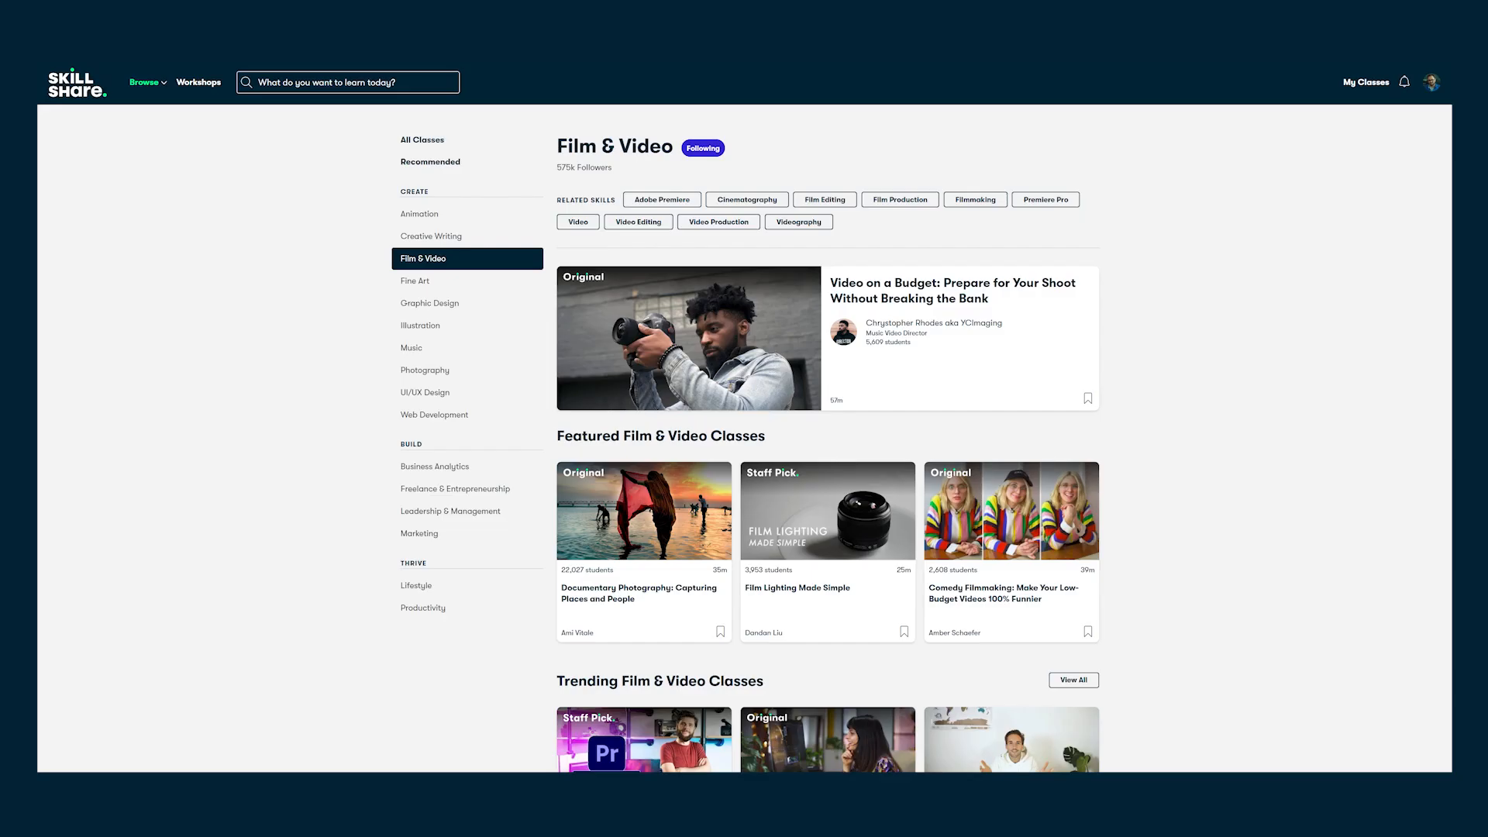
{"action": "scroll", "coordinate": [827, 438], "scroll_direction": "down", "scroll_amount": 5}
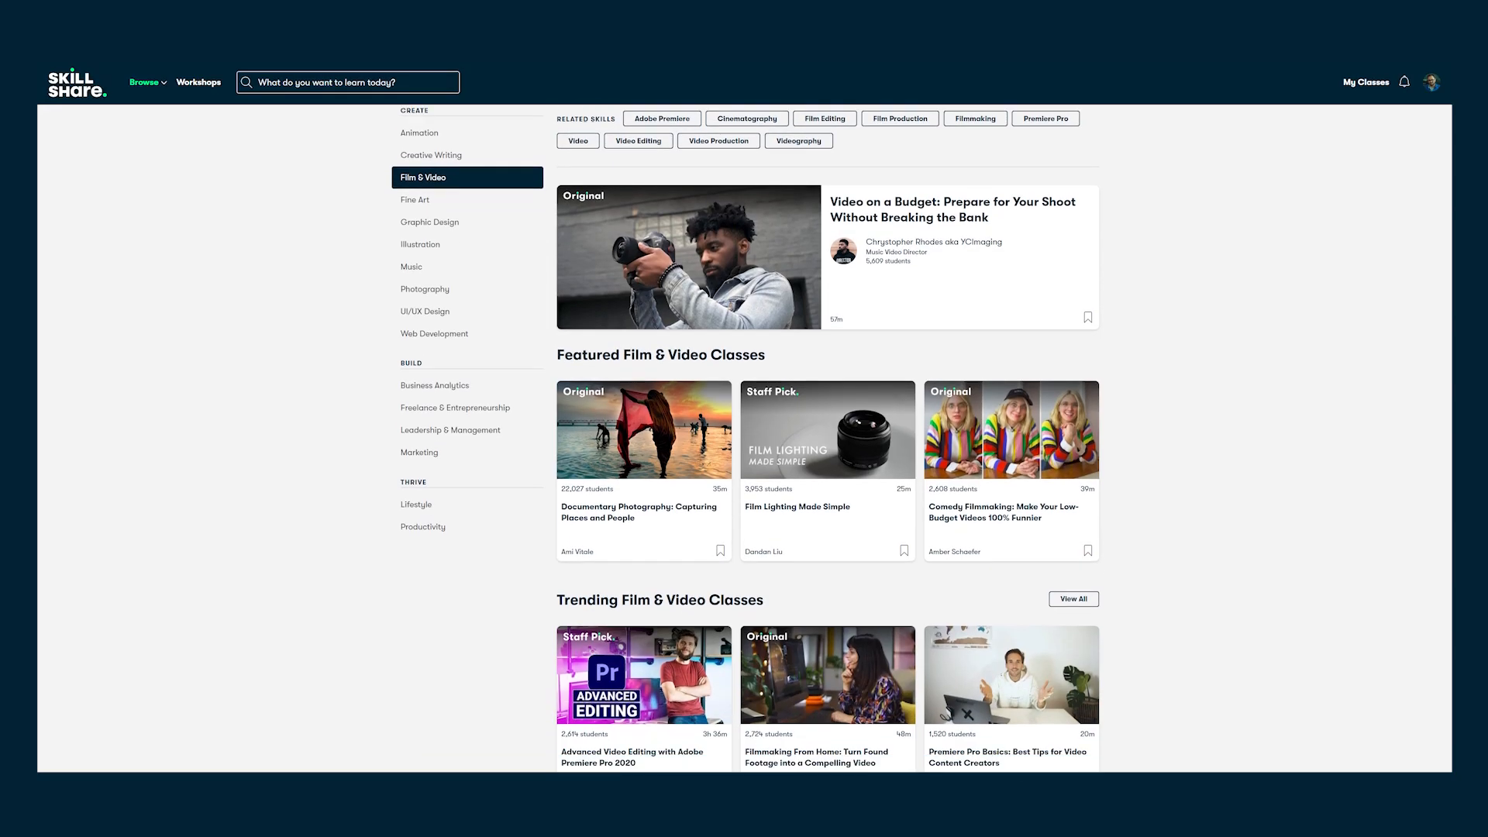
{"action": "scroll", "coordinate": [828, 438], "scroll_direction": "down", "scroll_amount": 2}
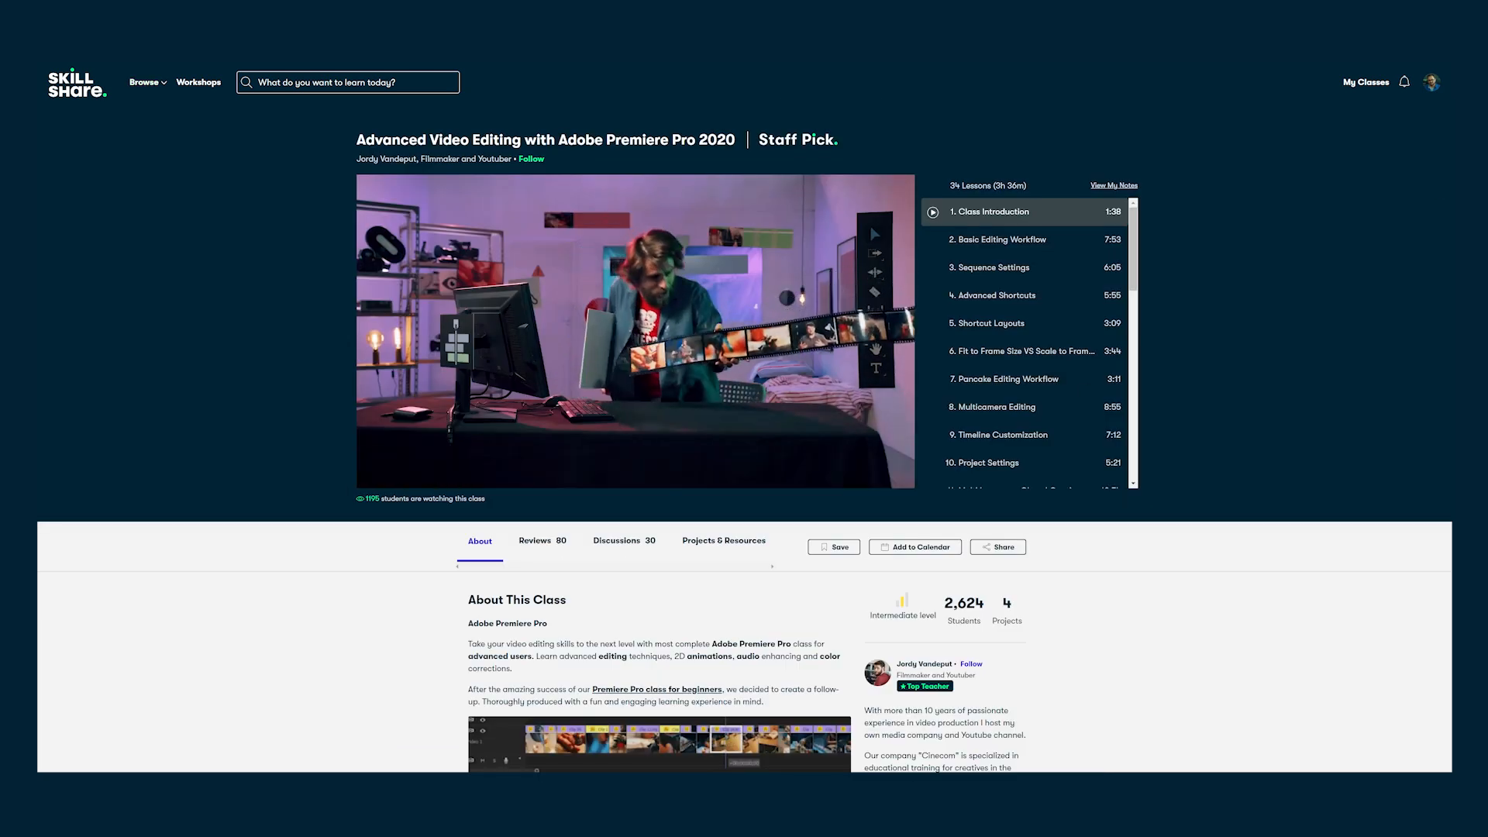
{"action": "scroll", "coordinate": [329, 490], "scroll_direction": "down", "scroll_amount": 2}
{"action": "scroll", "coordinate": [744, 434], "scroll_direction": "down", "scroll_amount": 11}
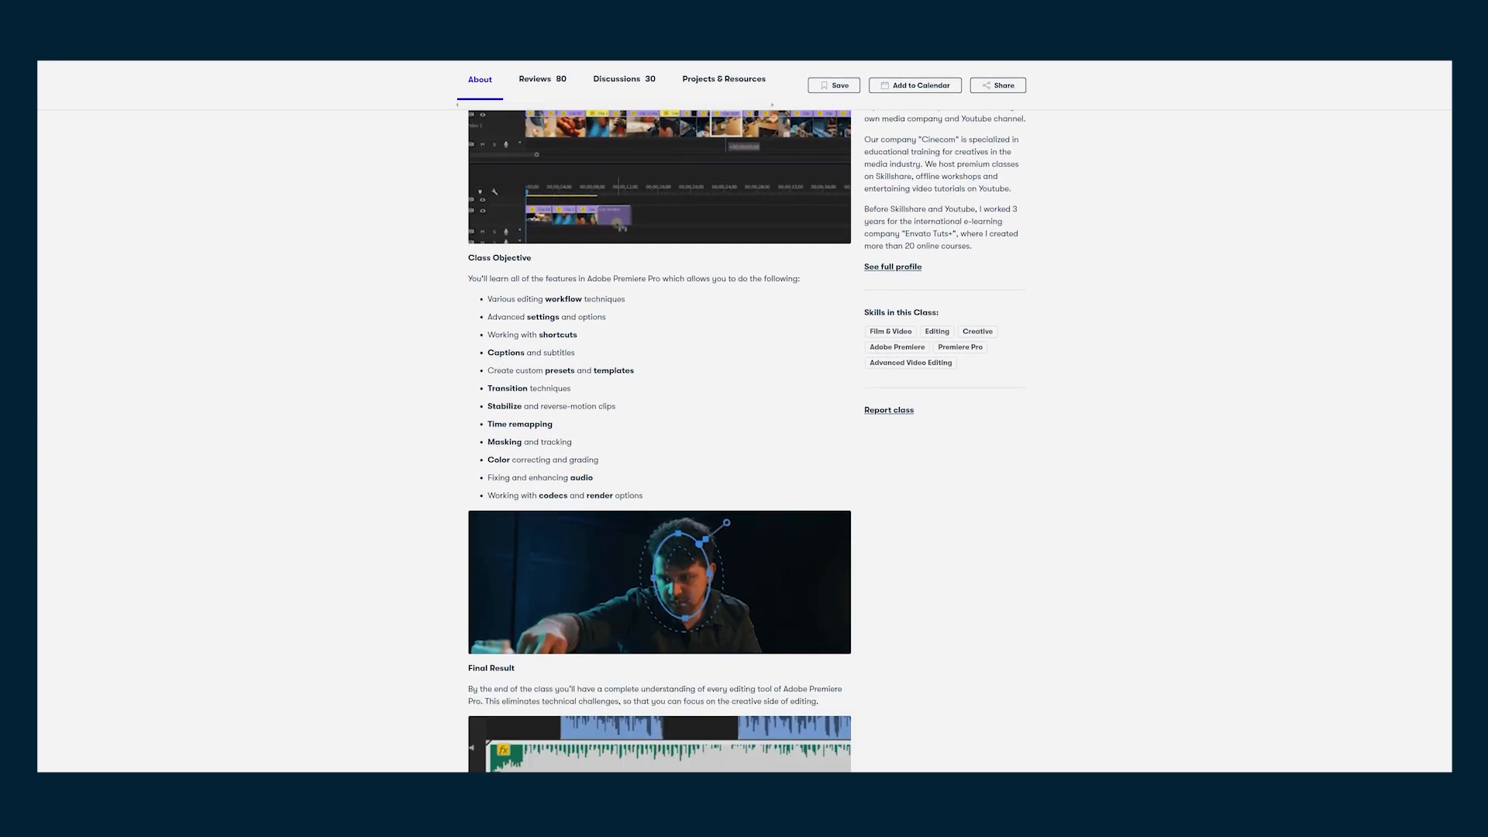
{"action": "scroll", "coordinate": [659, 442], "scroll_direction": "down", "scroll_amount": 10}
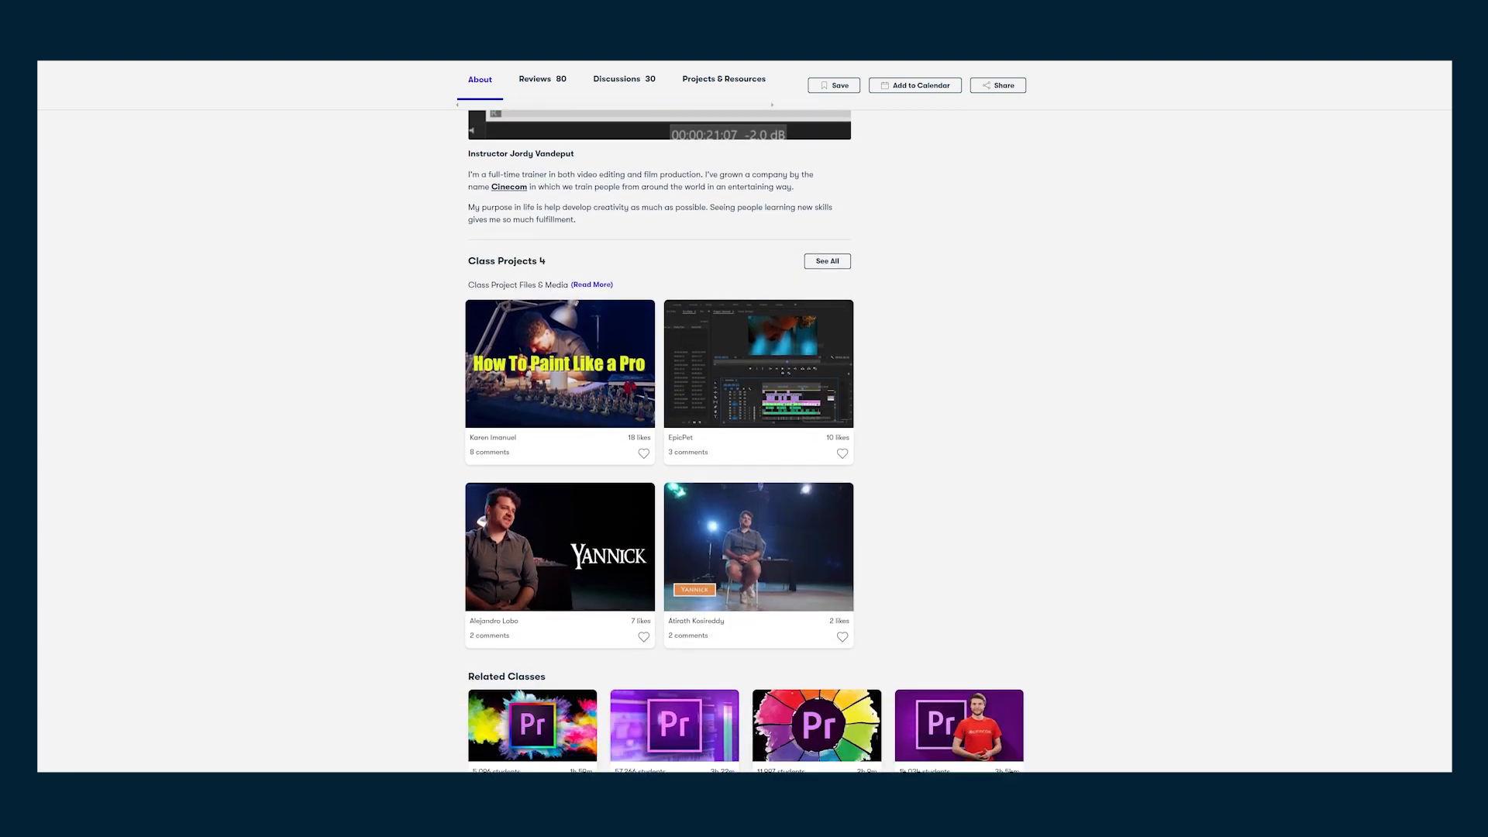
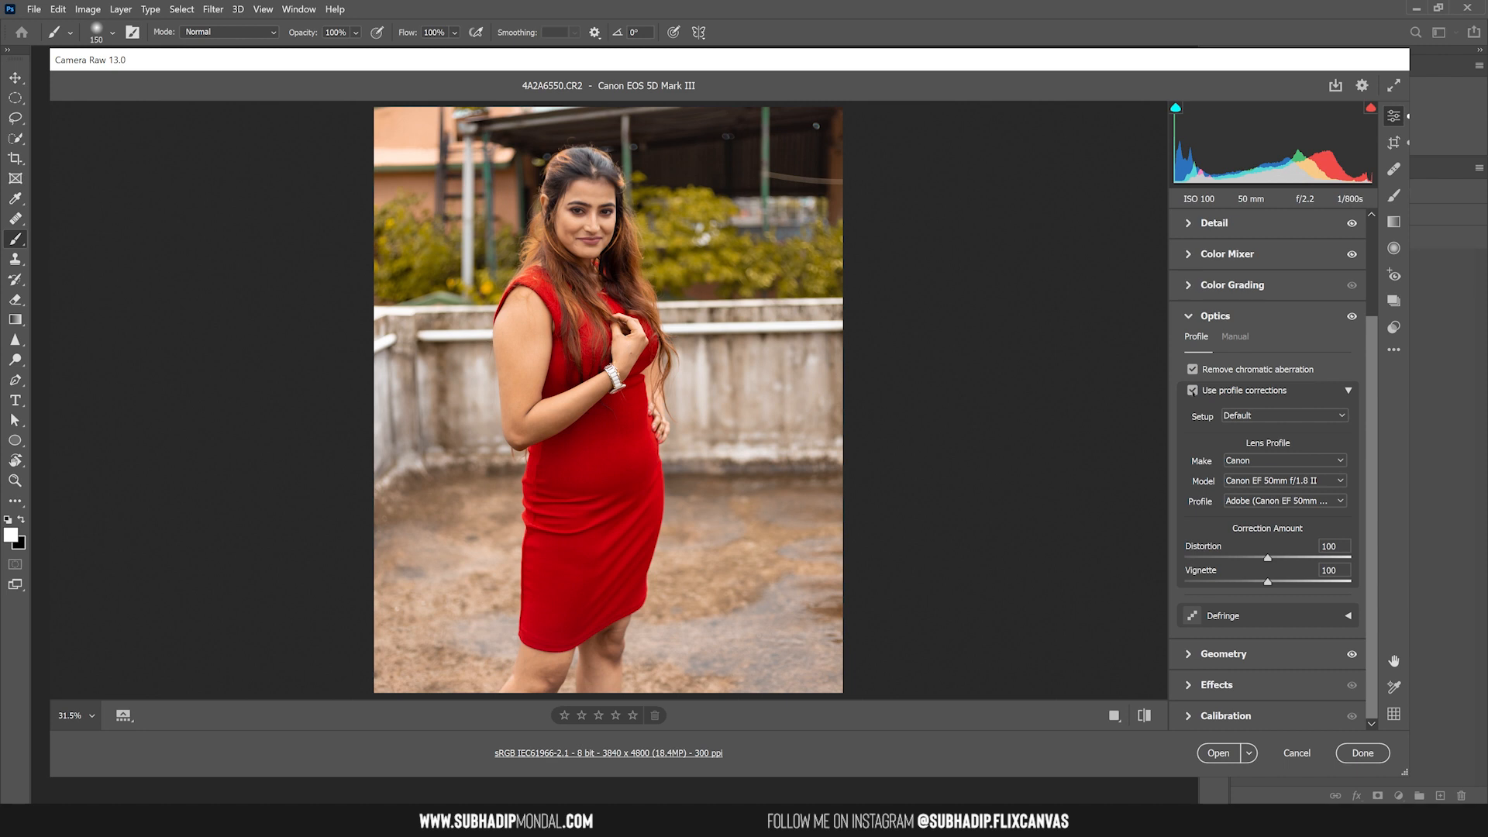
- Compare the photo with the lens profile corrections and all Optics adjustments off and on, and collapse the Optics settings
{"action": "left_click", "coordinate": [1194, 391]}
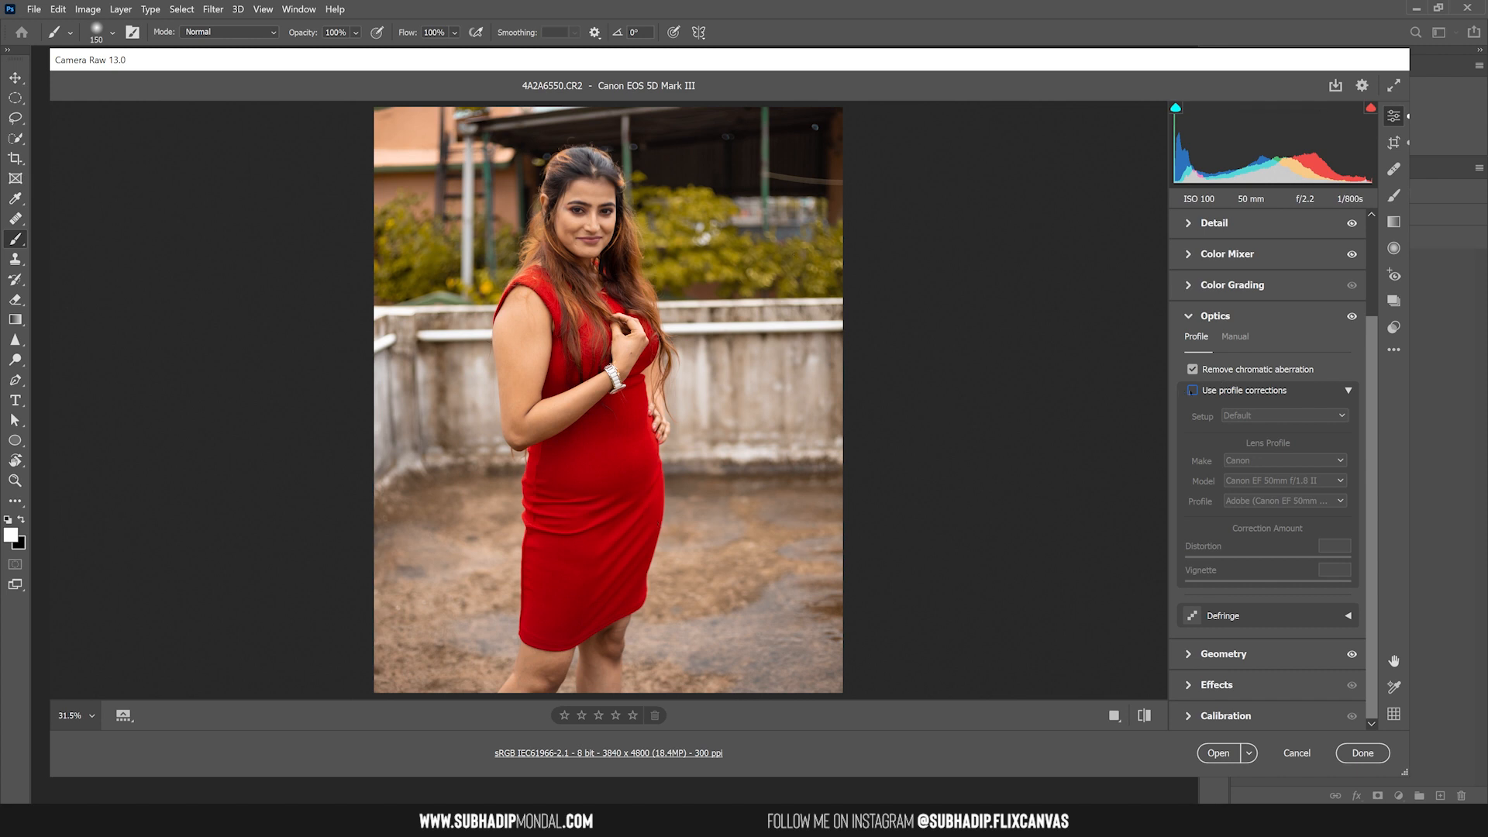
{"action": "left_click", "coordinate": [1193, 390]}
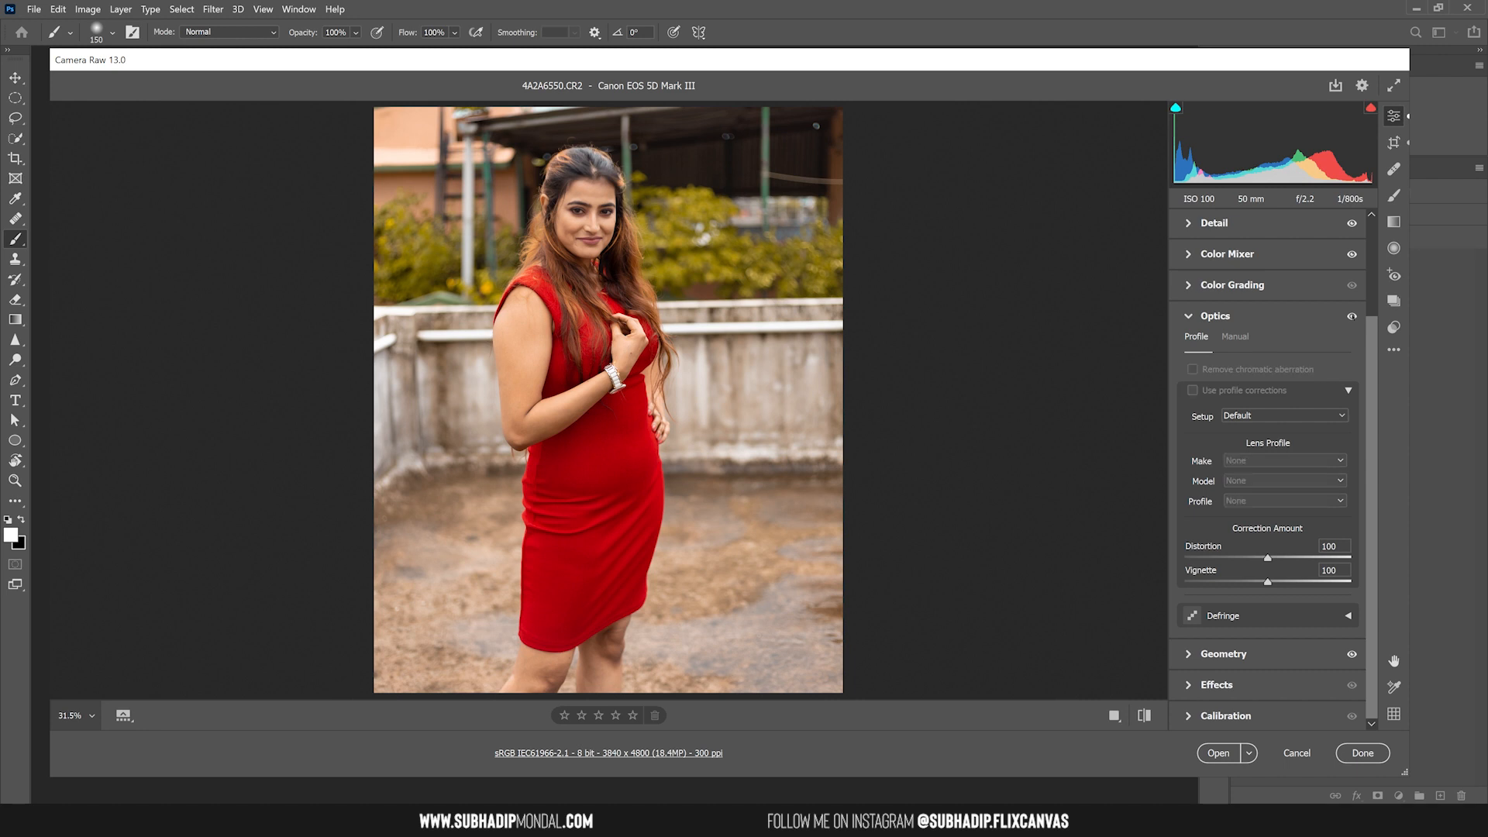
{"action": "left_click", "coordinate": [1352, 317]}
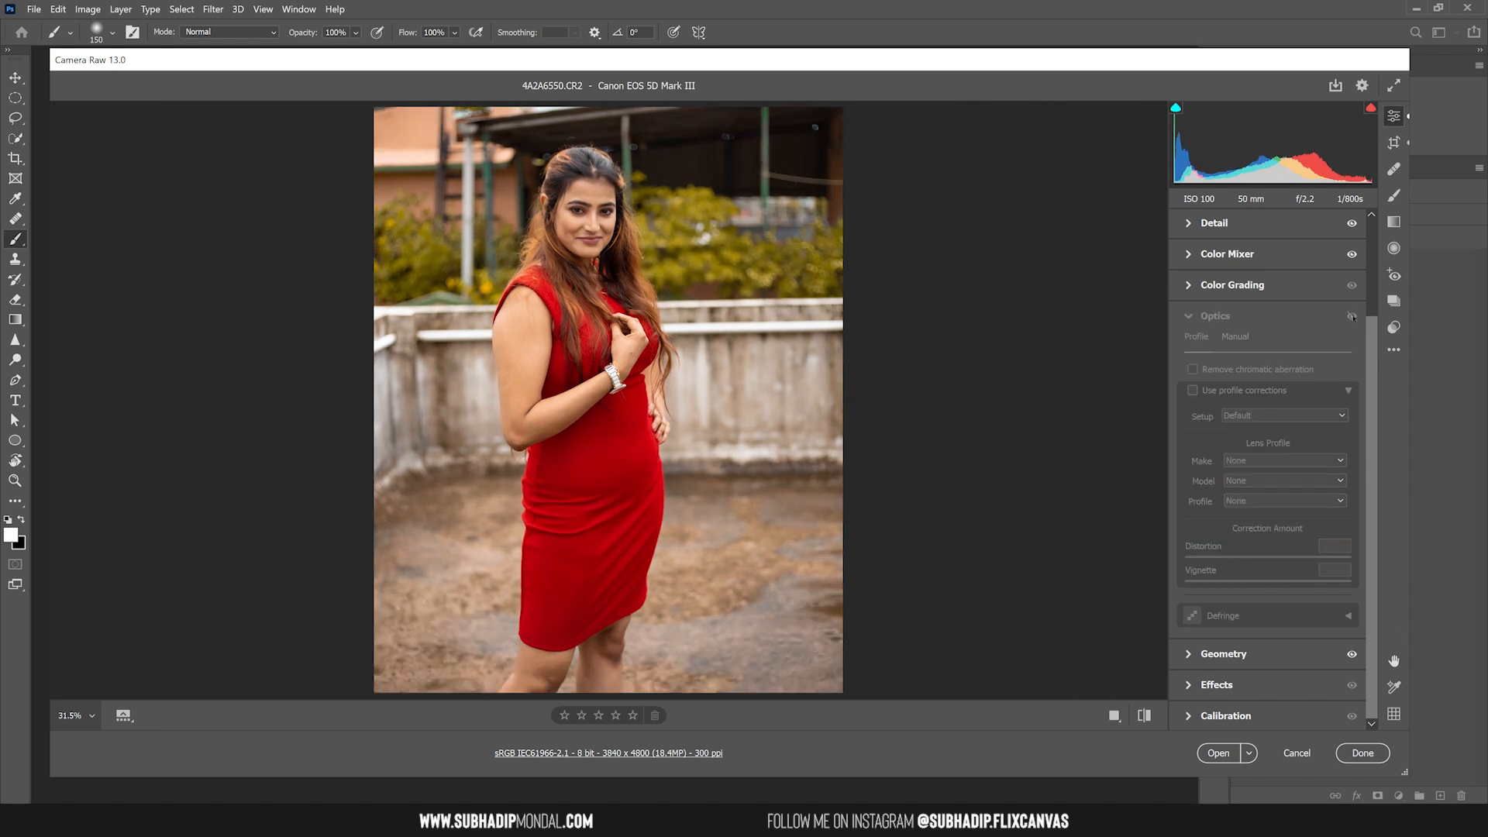
{"action": "left_click", "coordinate": [1352, 316]}
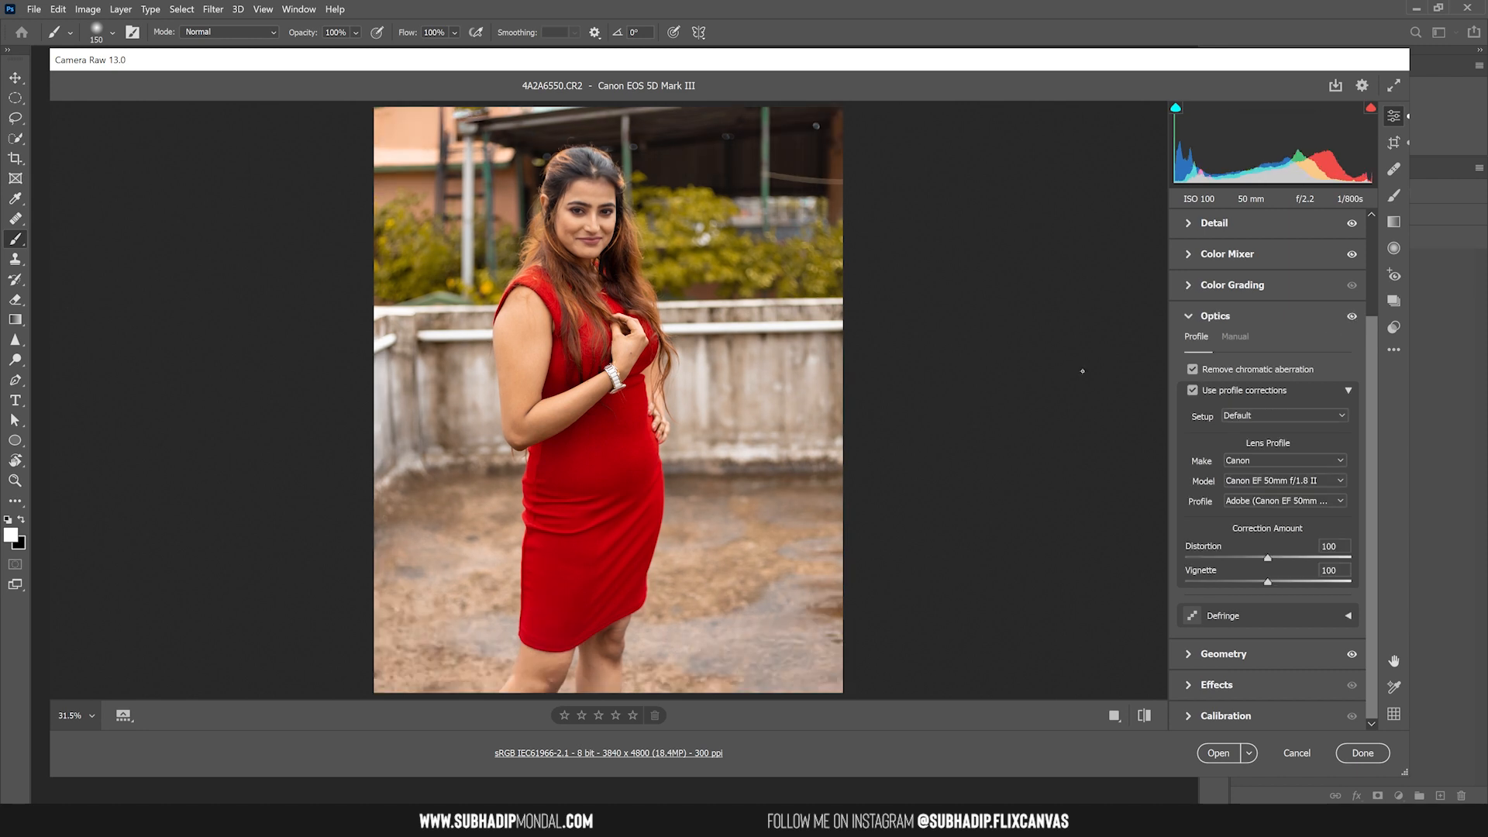
{"action": "left_click", "coordinate": [1189, 317]}
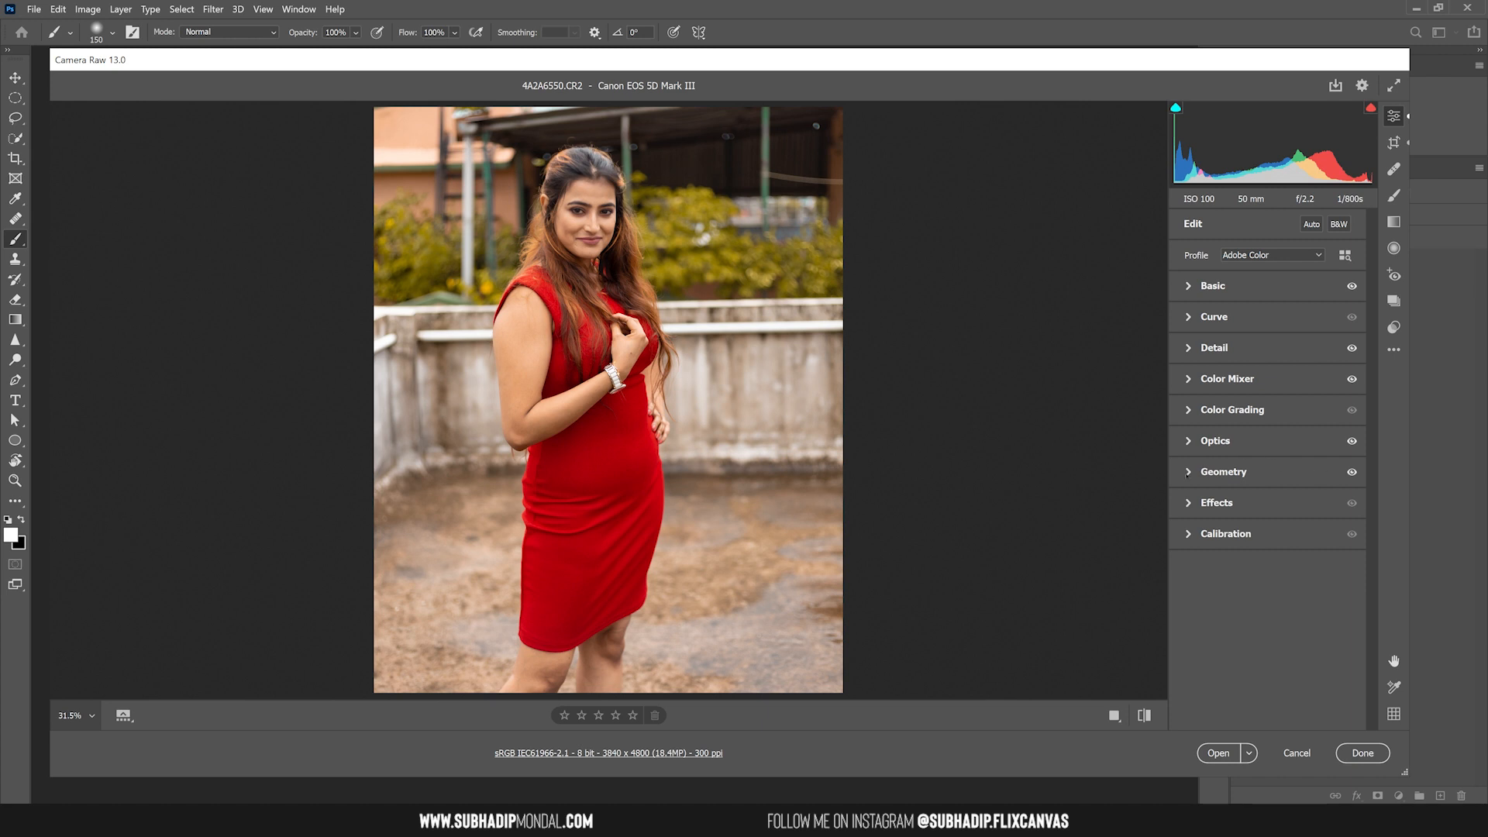
- Expand the Geometry settings, switch Upright off and back to Auto to compare the perspective, and collapse them
{"action": "left_click", "coordinate": [1189, 472]}
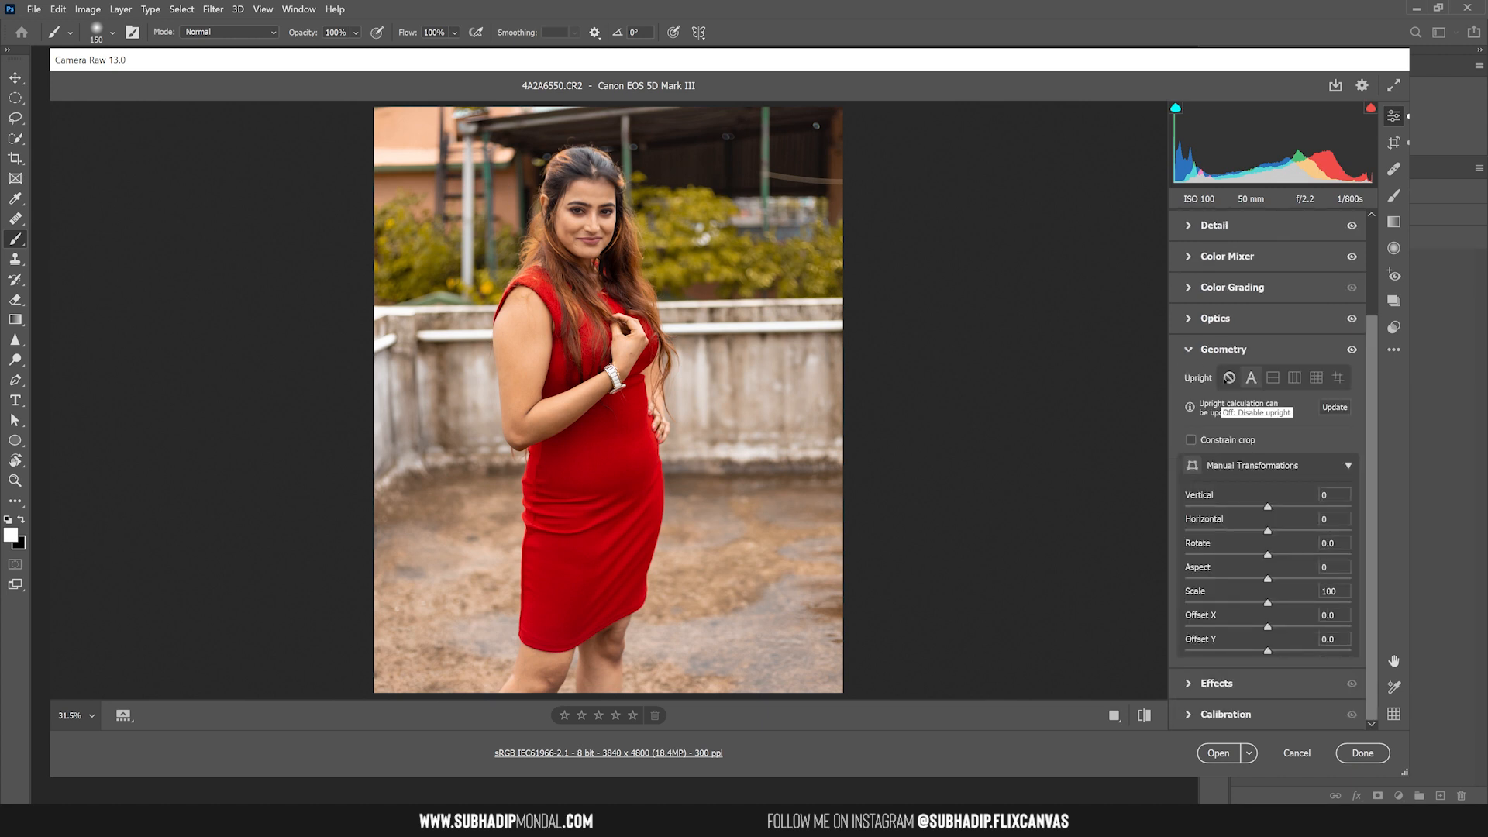
{"action": "left_click", "coordinate": [1229, 378]}
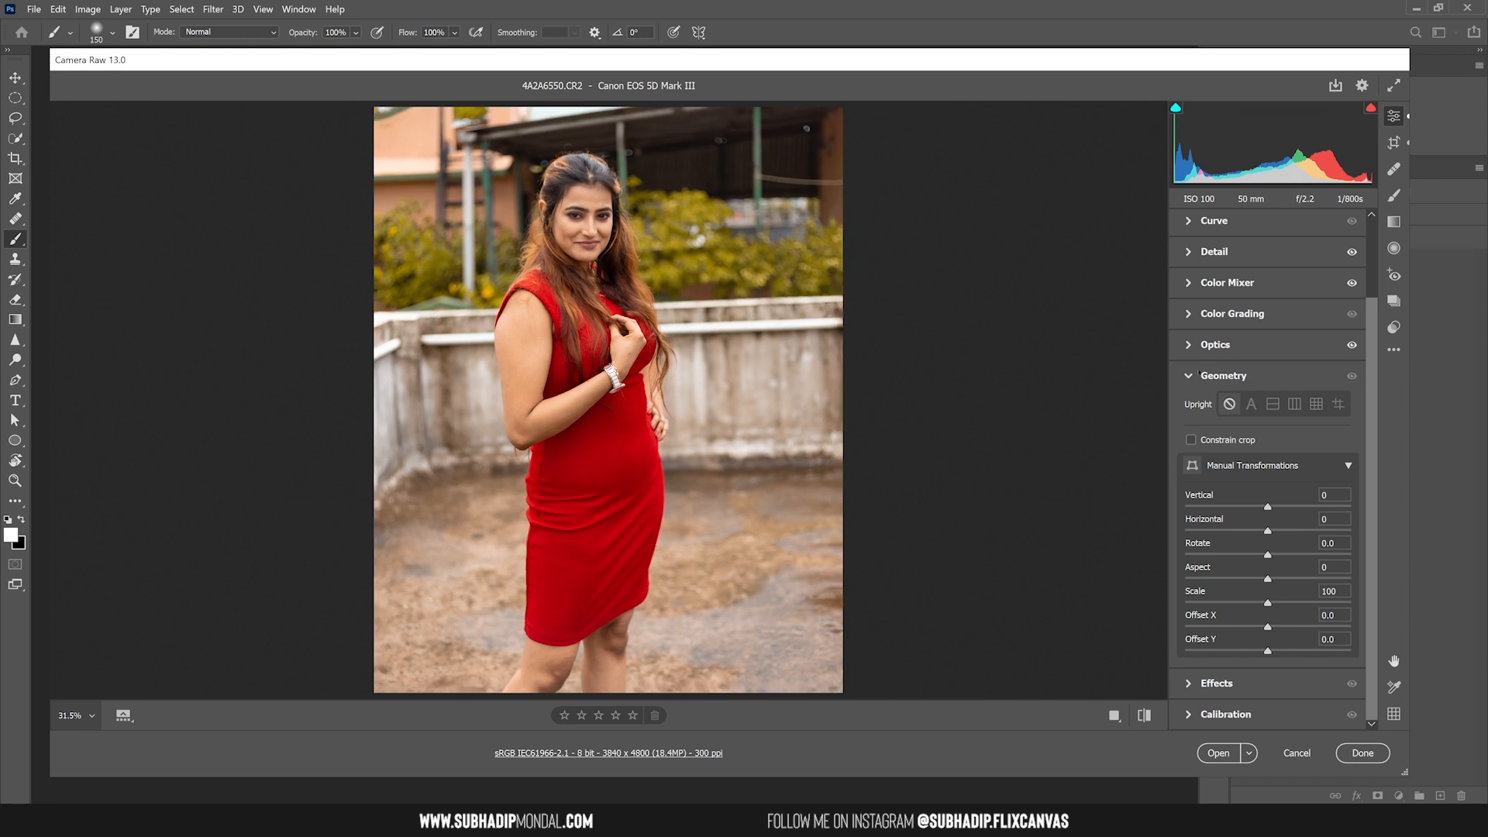
{"action": "left_click", "coordinate": [1251, 403]}
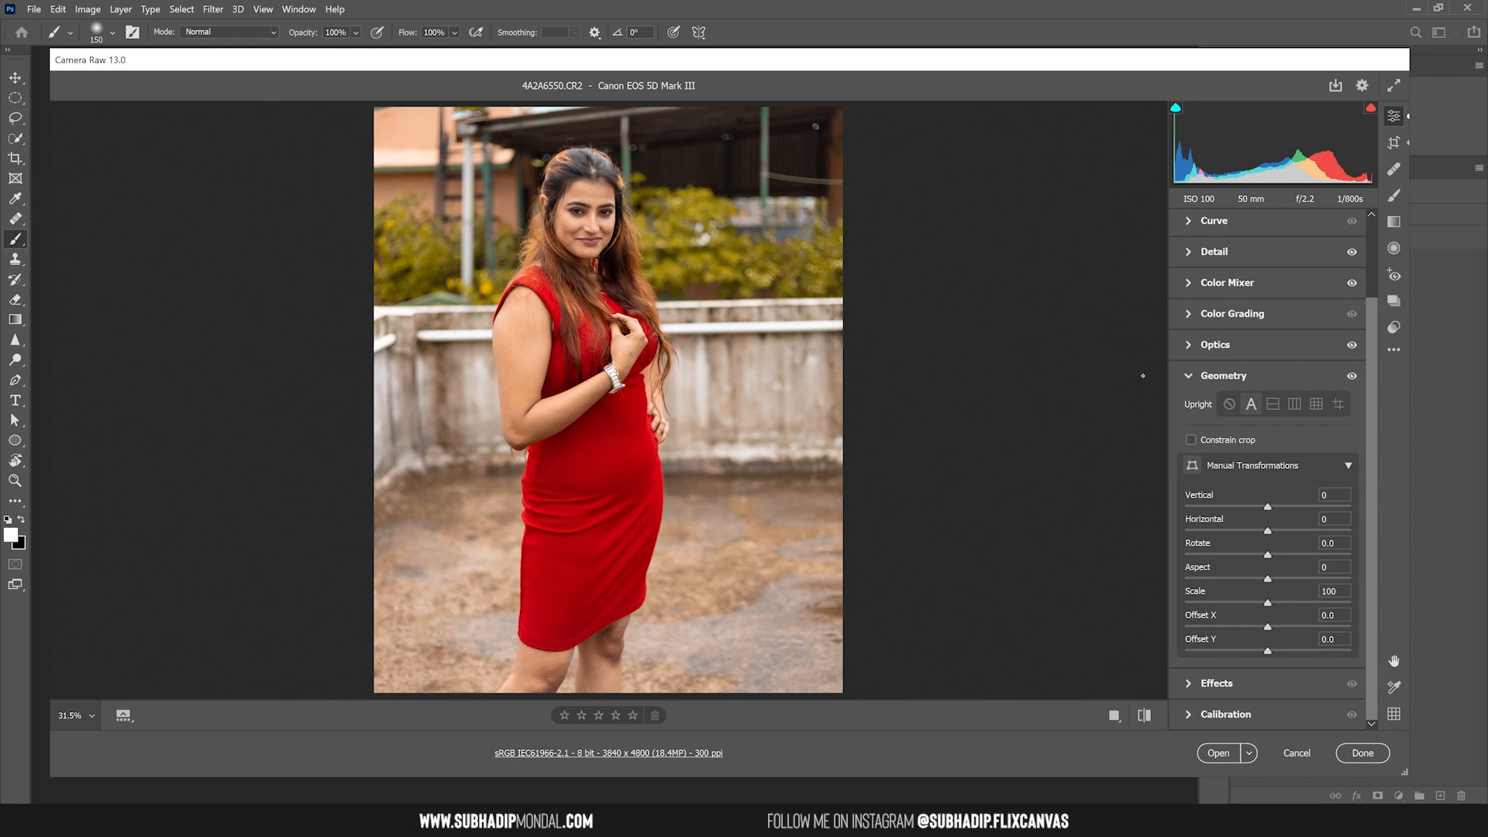
{"action": "left_click", "coordinate": [1188, 376]}
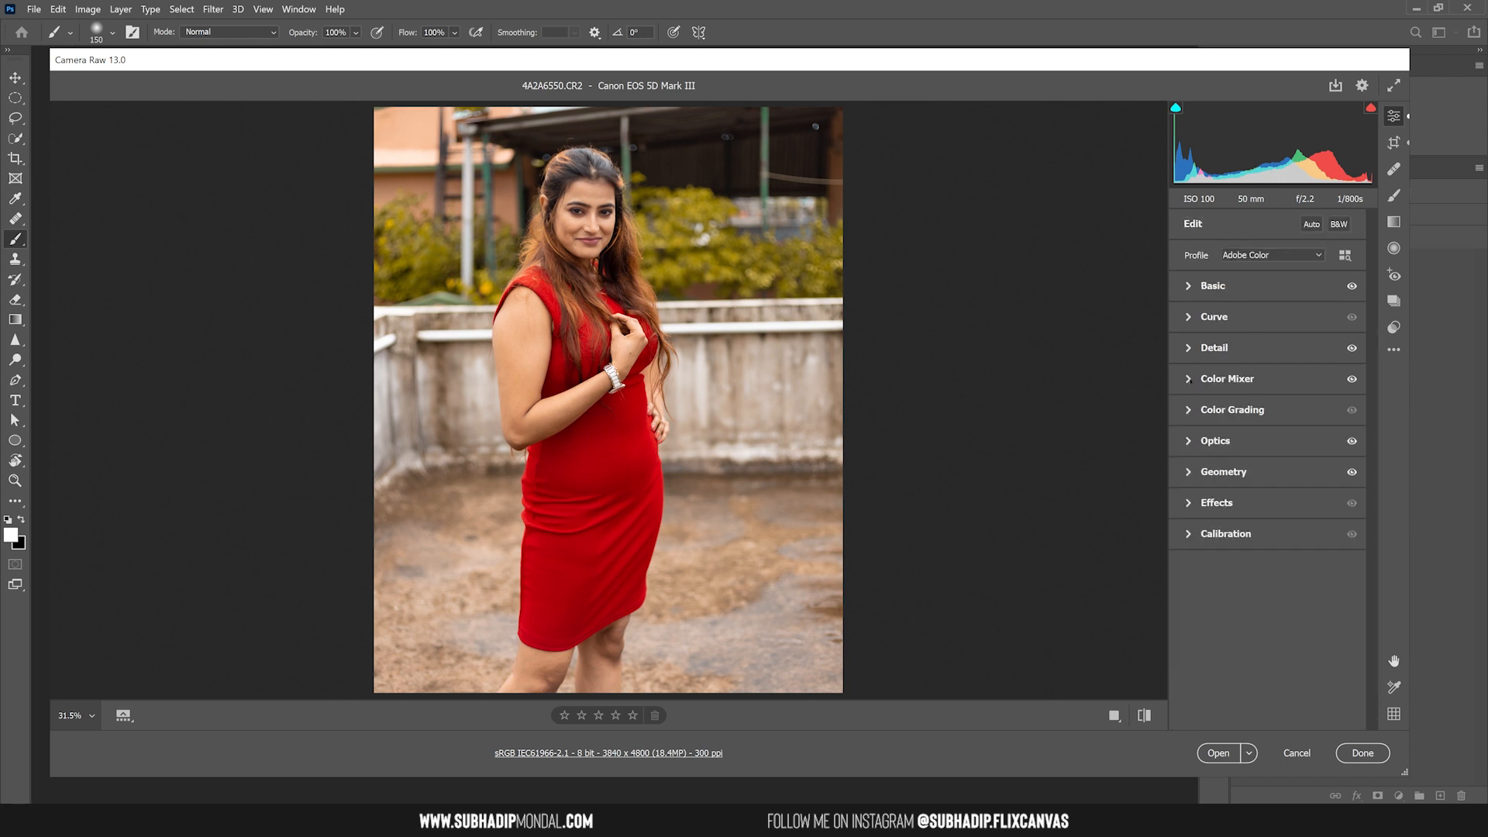
- Expand the Color Mixer and compare the photo with its HSL adjustments off and on
{"action": "left_click", "coordinate": [1188, 378]}
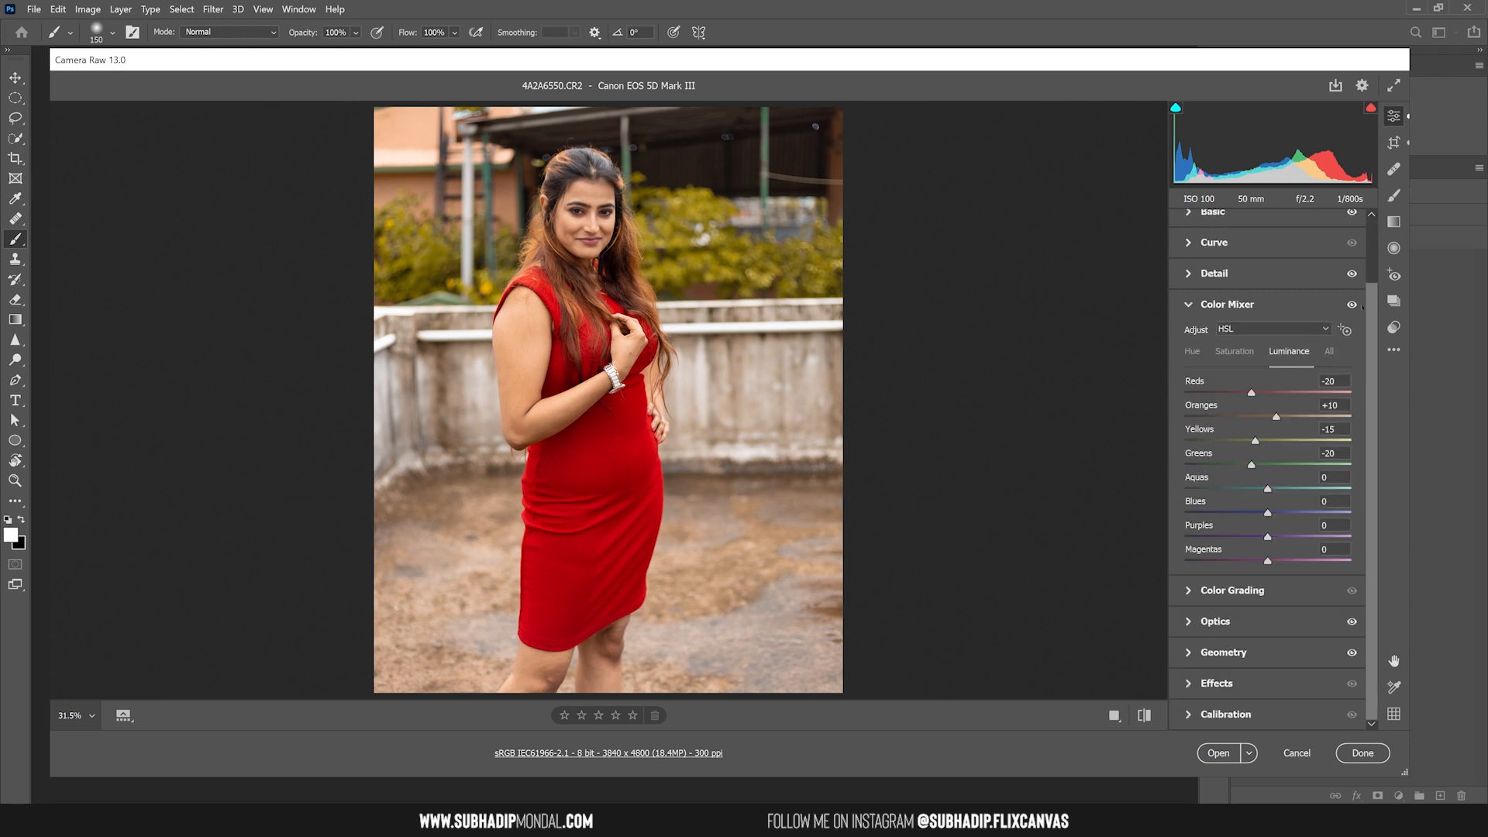
{"action": "left_click", "coordinate": [1352, 305]}
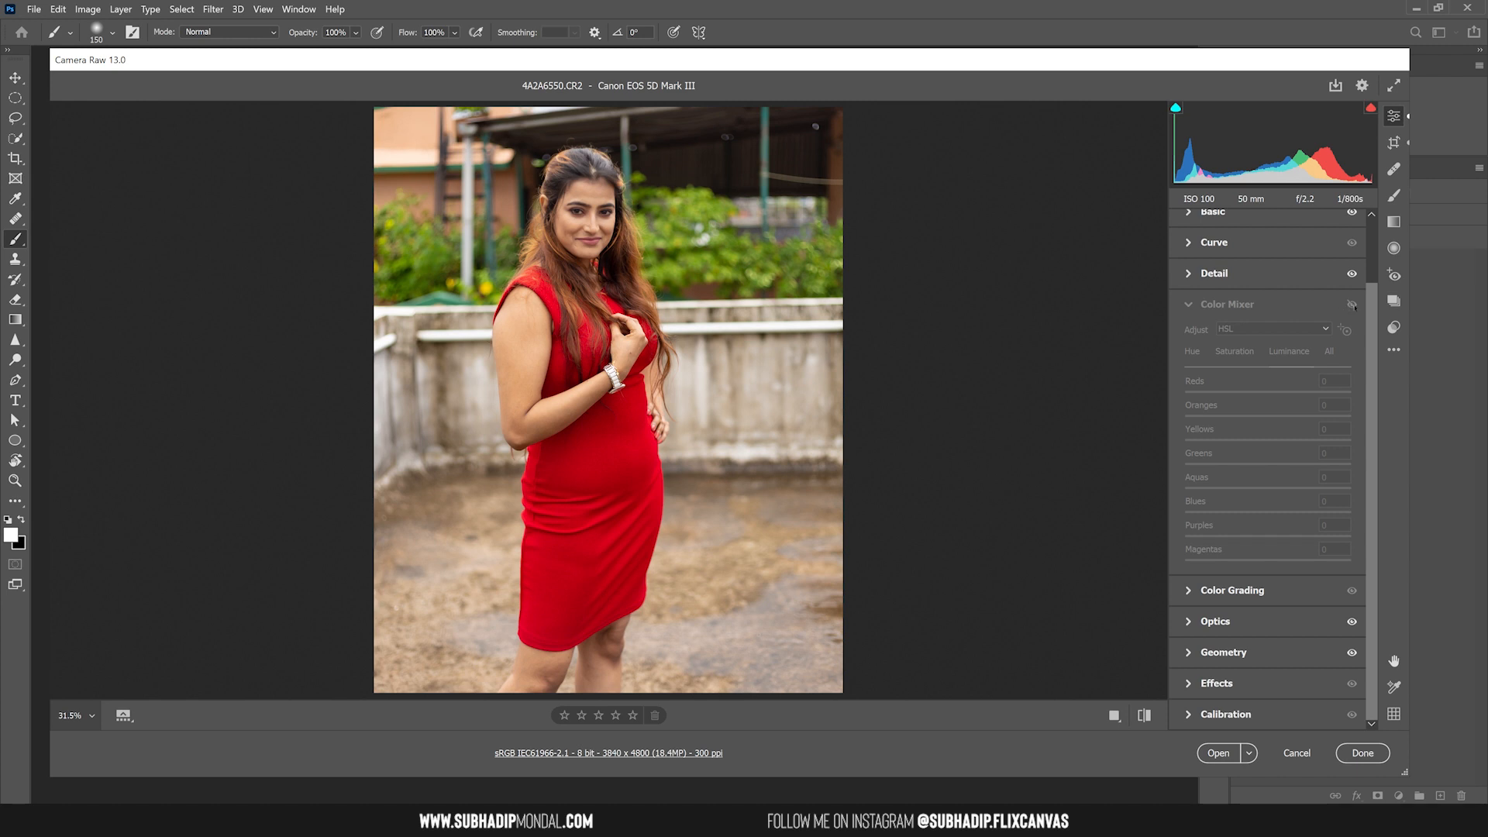
{"action": "left_click", "coordinate": [1353, 306]}
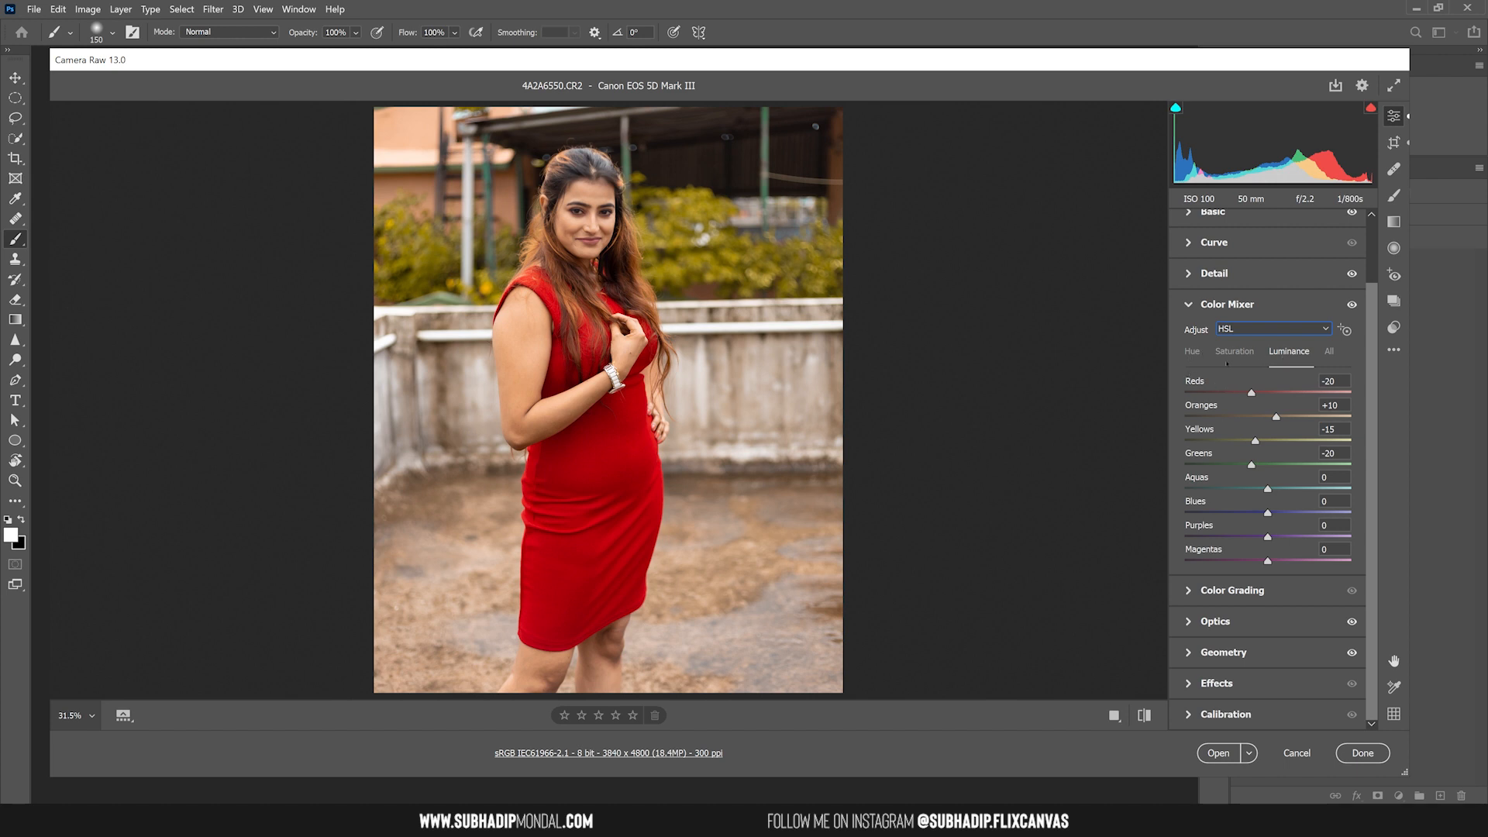
- Demonstrate the Greens hue on the background foliage by raising it to 0 and setting it back to -100
{"action": "left_click", "coordinate": [1192, 352]}
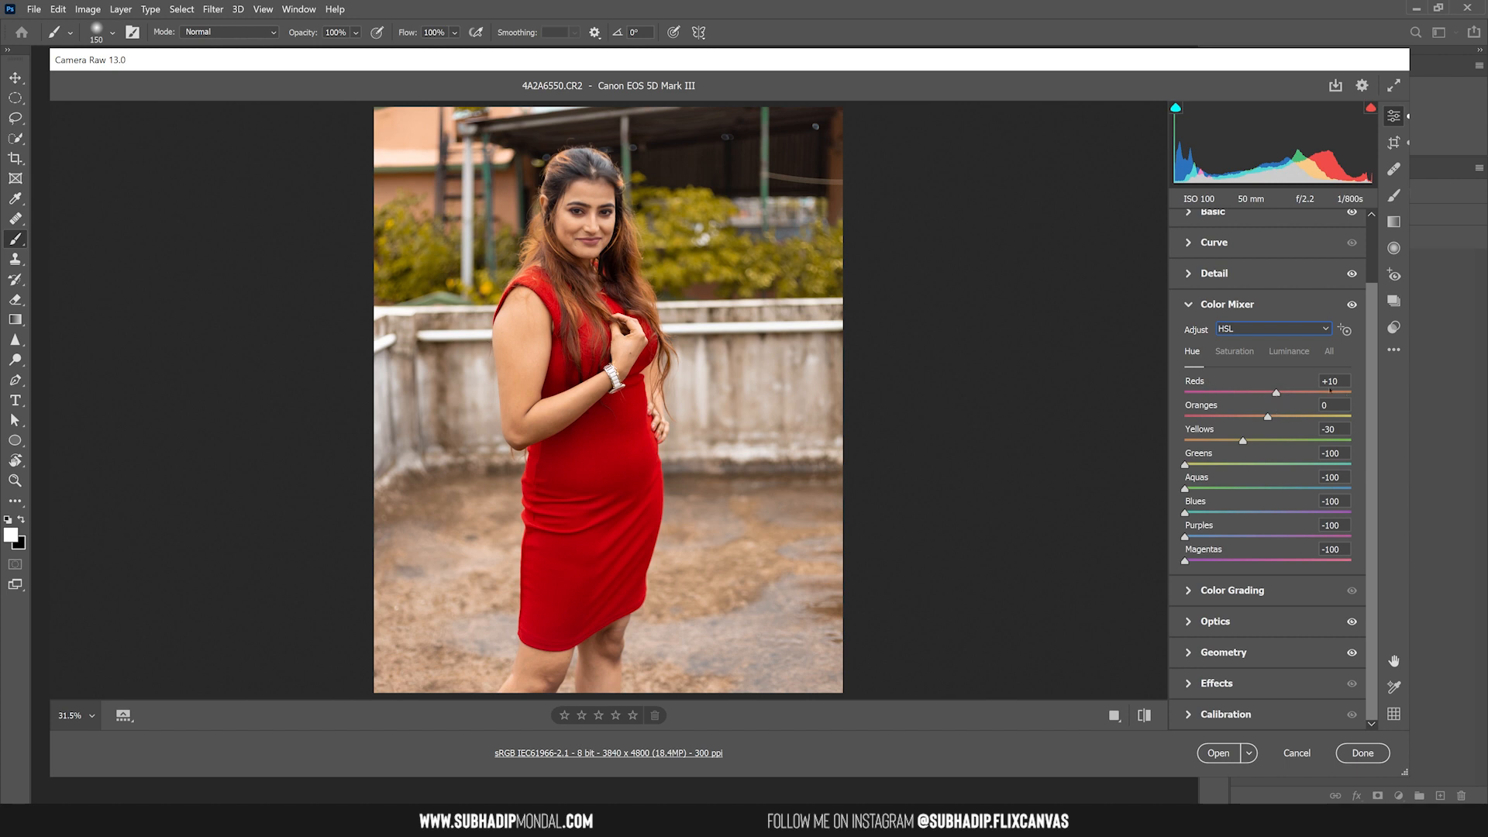
{"action": "mouse_move", "coordinate": [1277, 393]}
{"action": "left_mouse_down"}
{"action": "mouse_move", "coordinate": [1158, 396]}
{"action": "mouse_move", "coordinate": [1396, 393]}
{"action": "mouse_move", "coordinate": [1200, 393]}
{"action": "mouse_move", "coordinate": [1300, 393]}
{"action": "mouse_move", "coordinate": [1276, 393]}
{"action": "left_mouse_up"}
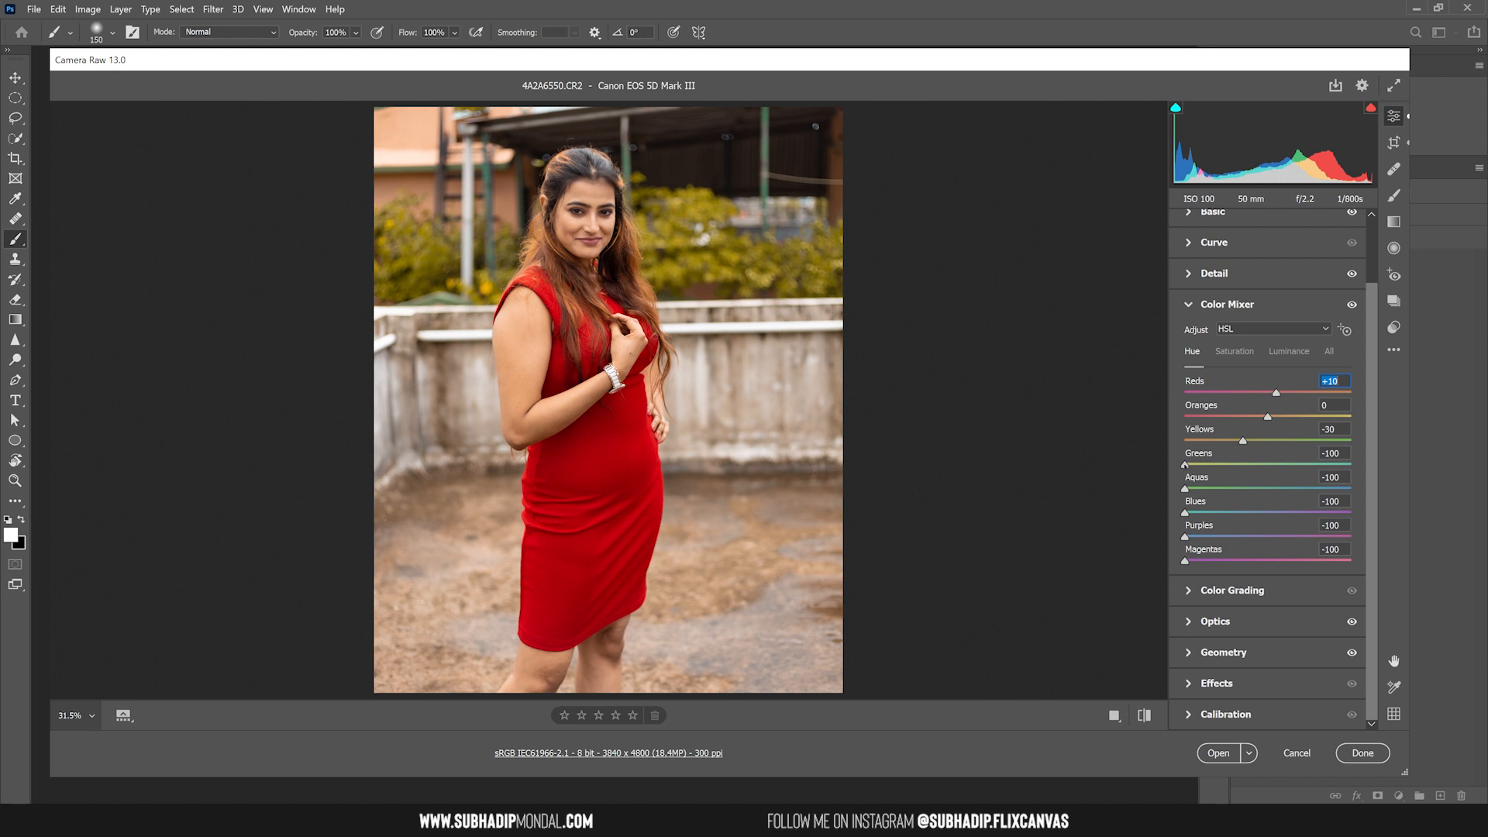
{"action": "left_click_drag", "start_coordinate": [1185, 465], "coordinate": [1268, 467]}
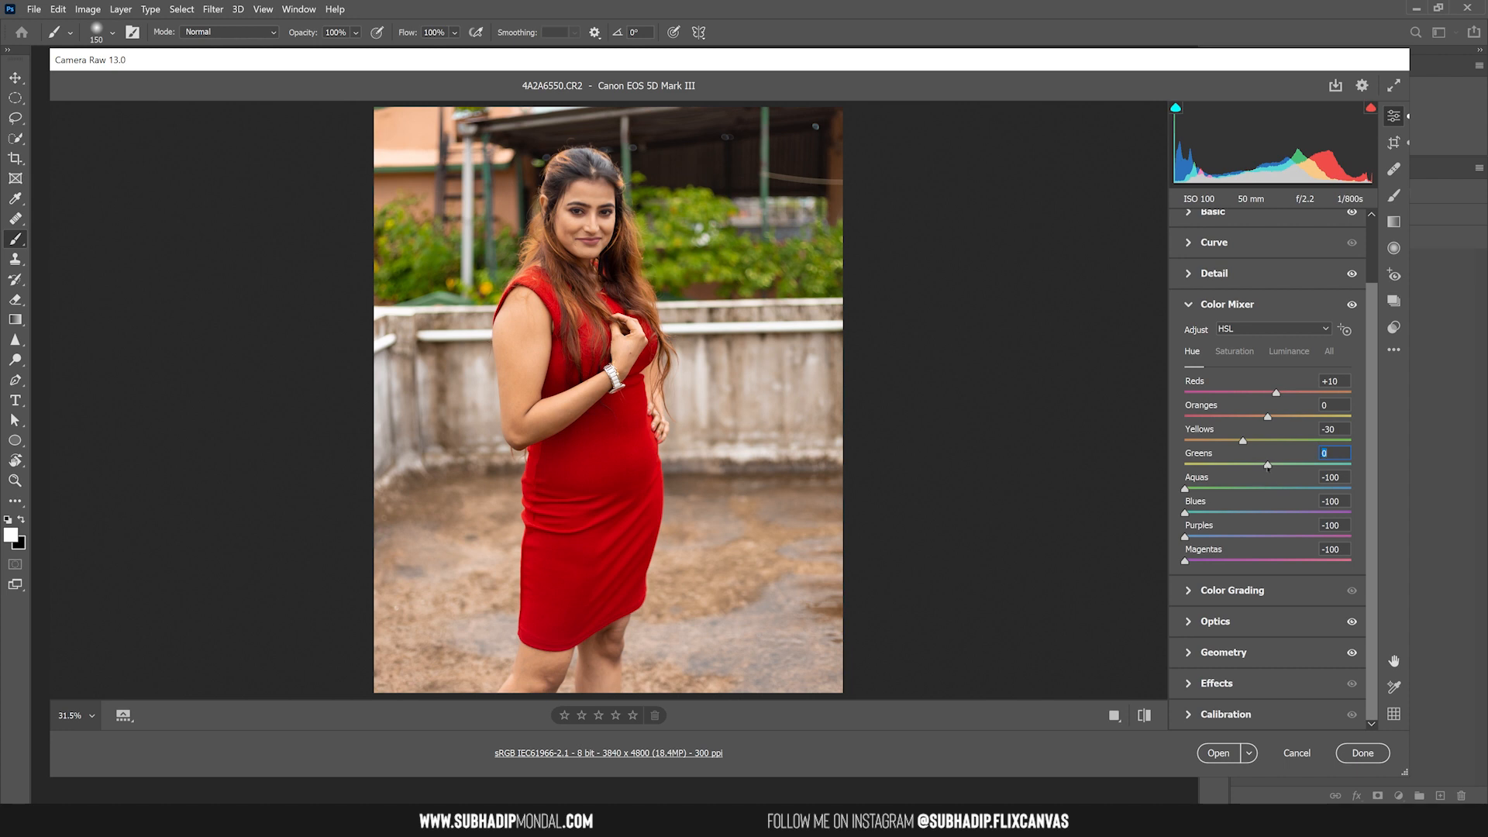
{"action": "left_click_drag", "start_coordinate": [1268, 468], "coordinate": [1162, 470]}
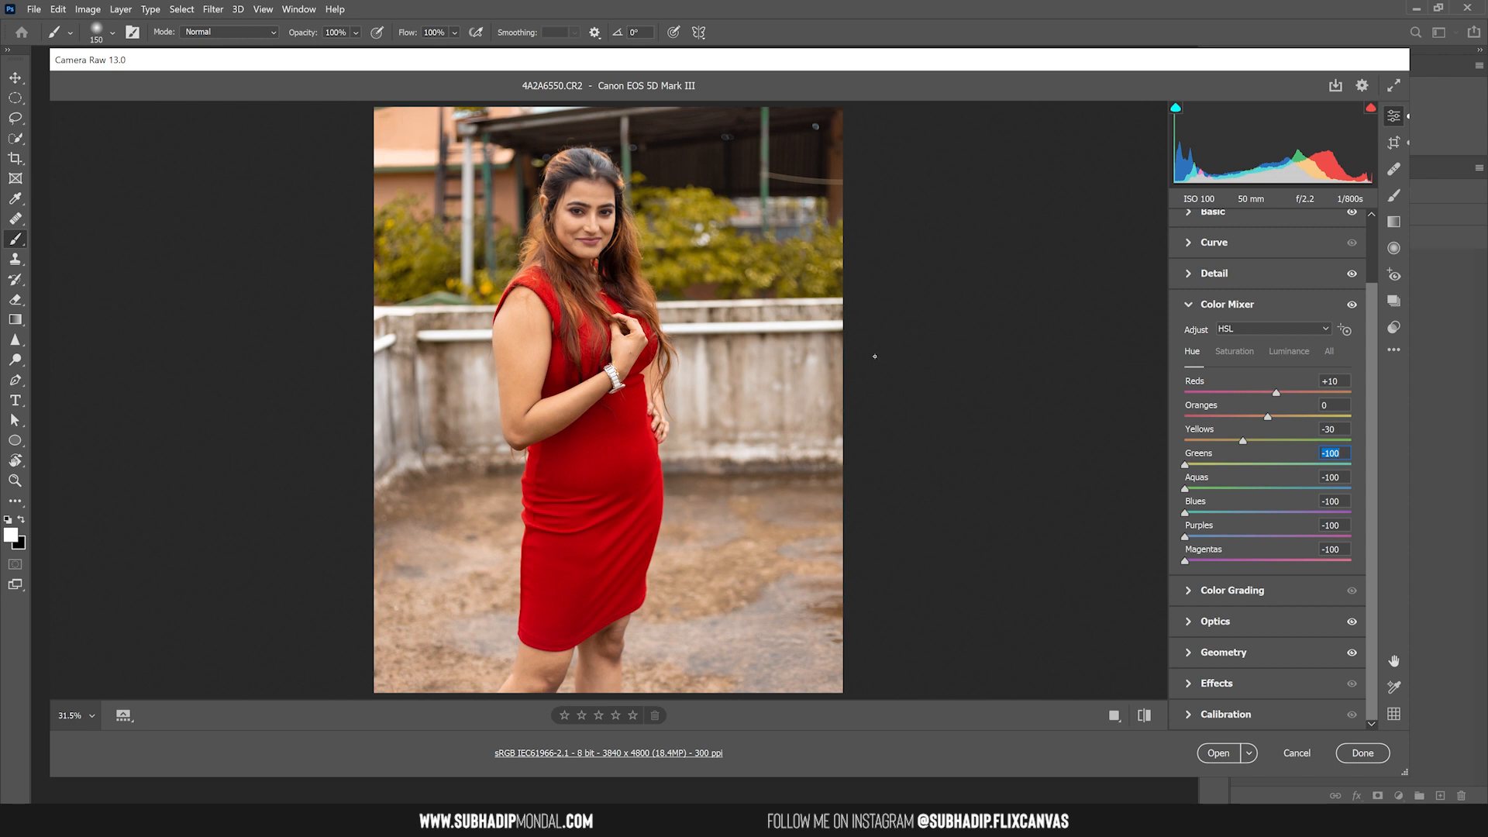
- Try different Aquas and Blues hue settings in the Color Mixer
{"action": "left_click", "coordinate": [1185, 490]}
{"action": "left_click_drag", "start_coordinate": [1184, 514], "coordinate": [1184, 561]}
{"action": "left_click_drag", "start_coordinate": [1186, 489], "coordinate": [1371, 508]}
{"action": "left_click_drag", "start_coordinate": [1244, 501], "coordinate": [1108, 501]}
{"action": "left_click", "coordinate": [1185, 513]}
- Demonstrate the Reds saturation on the dress by lowering it to -100 and setting it back to 0
{"action": "left_click", "coordinate": [1235, 352]}
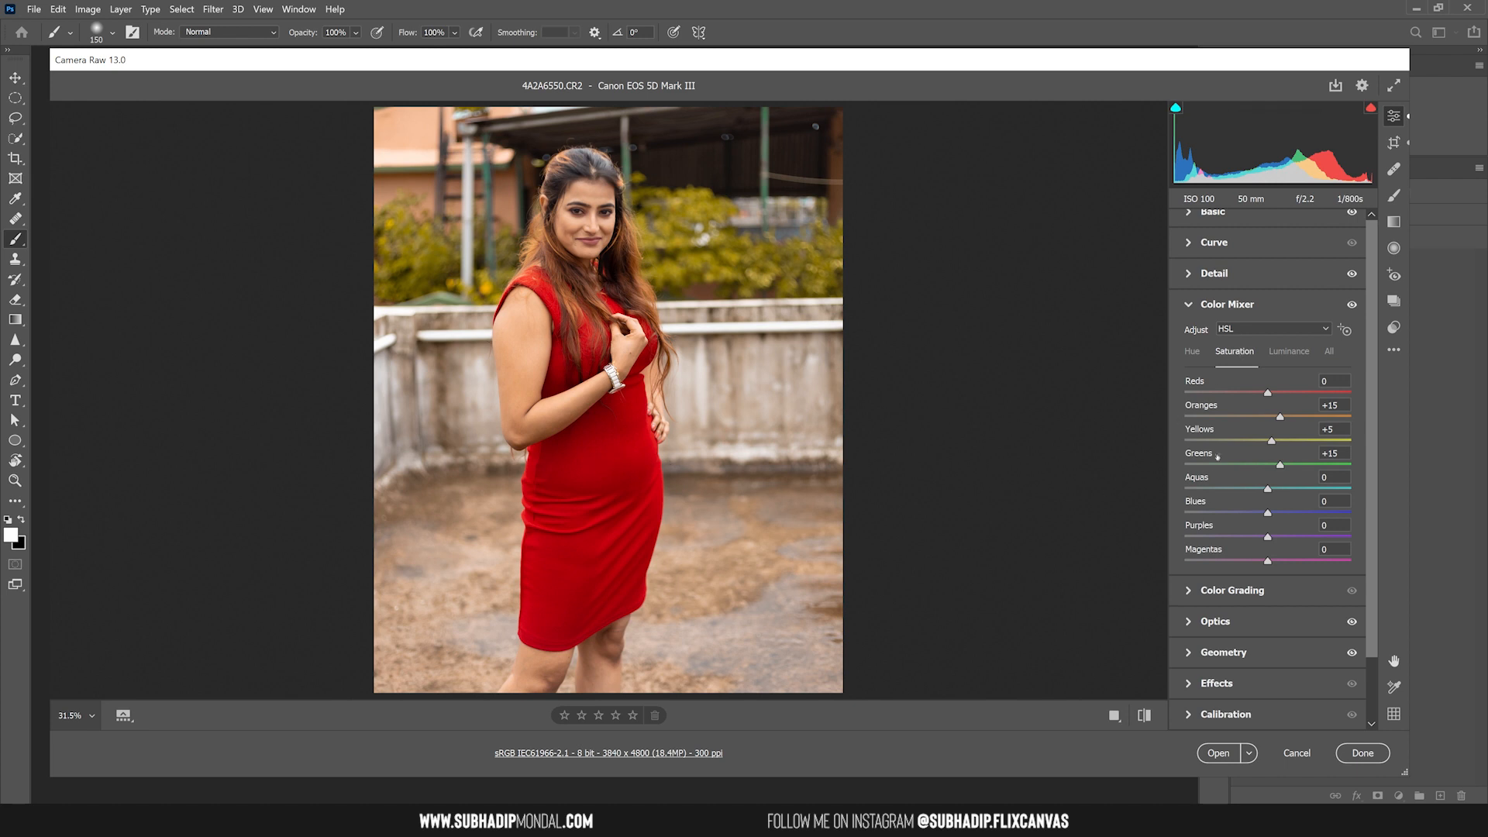
{"action": "left_click_drag", "start_coordinate": [1269, 393], "coordinate": [1162, 401]}
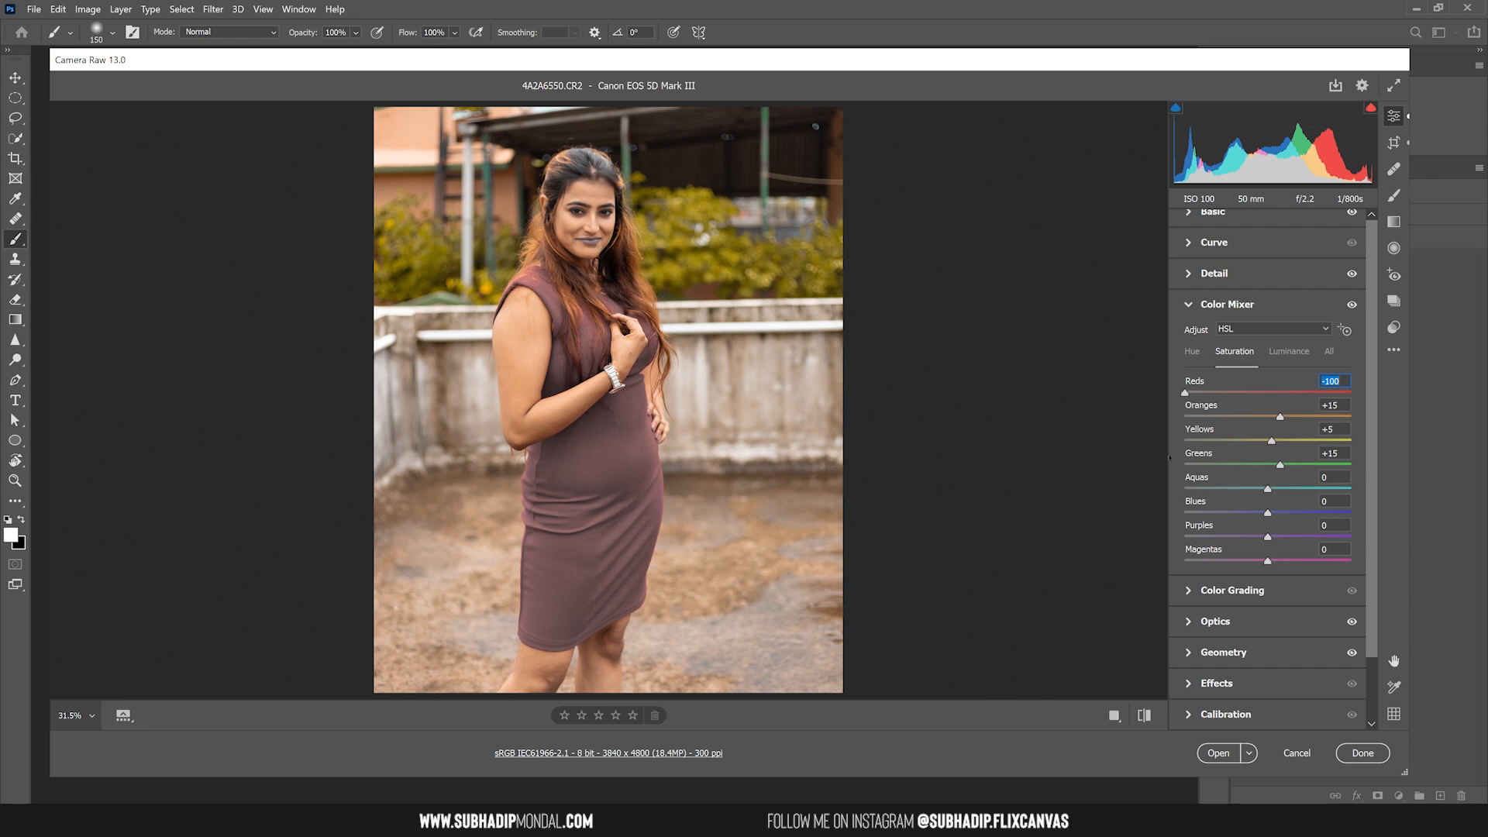
{"action": "left_click_drag", "start_coordinate": [1186, 393], "coordinate": [1267, 392]}
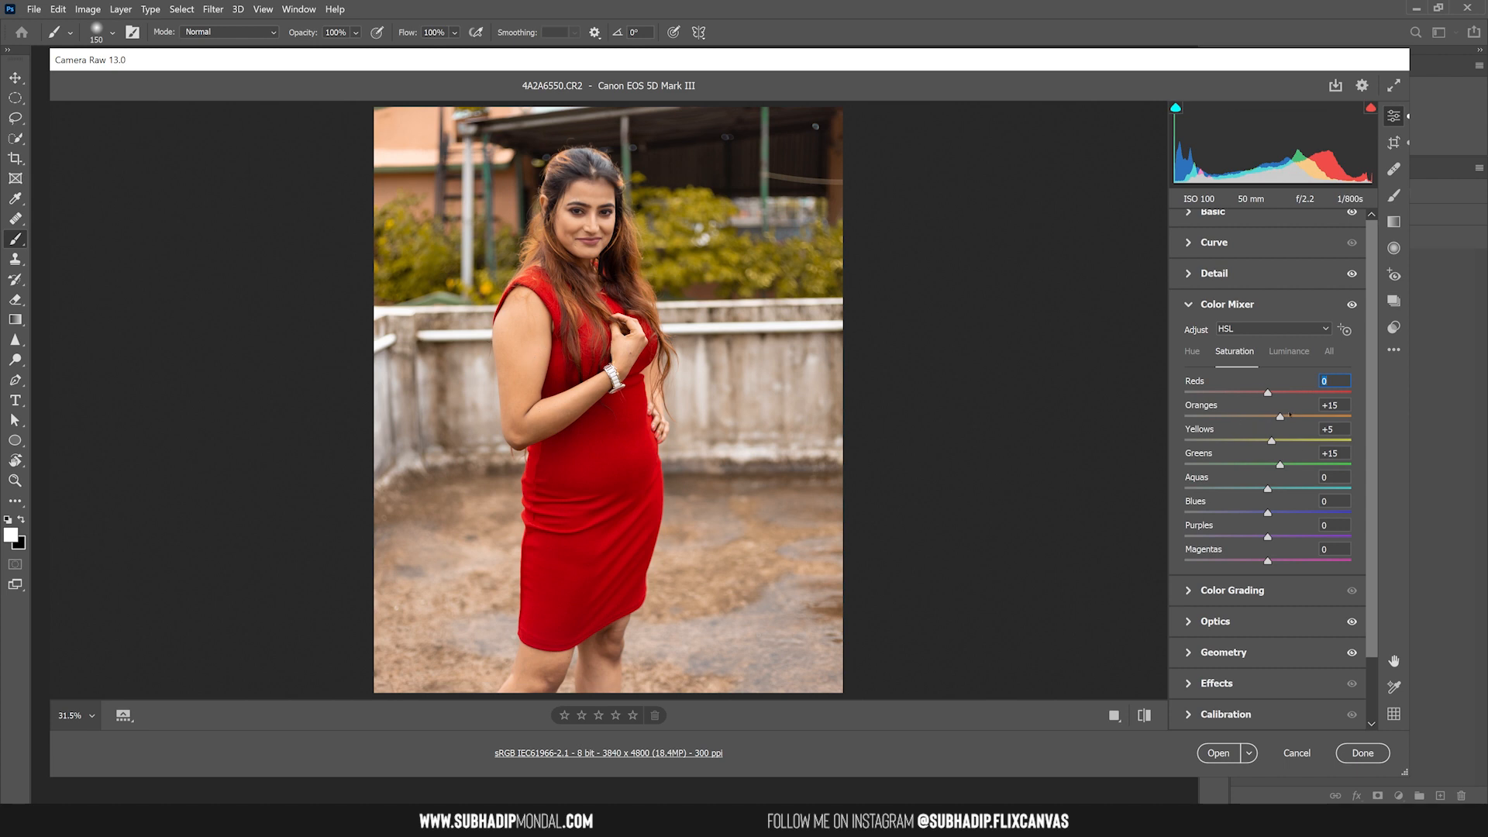
- Go through the Oranges and Yellows saturation, then demonstrate the Greens saturation at -100 and set it back to +15
{"action": "mouse_move", "coordinate": [1280, 419]}
{"action": "left_mouse_down"}
{"action": "mouse_move", "coordinate": [1398, 429]}
{"action": "mouse_move", "coordinate": [1179, 426]}
{"action": "mouse_move", "coordinate": [1342, 424]}
{"action": "mouse_move", "coordinate": [1280, 424]}
{"action": "left_mouse_up"}
{"action": "mouse_move", "coordinate": [1271, 441]}
{"action": "left_mouse_down"}
{"action": "mouse_move", "coordinate": [1088, 453]}
{"action": "mouse_move", "coordinate": [1376, 447]}
{"action": "mouse_move", "coordinate": [1270, 440]}
{"action": "left_mouse_up"}
{"action": "key", "text": "Tab"}
{"action": "type", "text": "-100"}
{"action": "key", "text": "Return"}
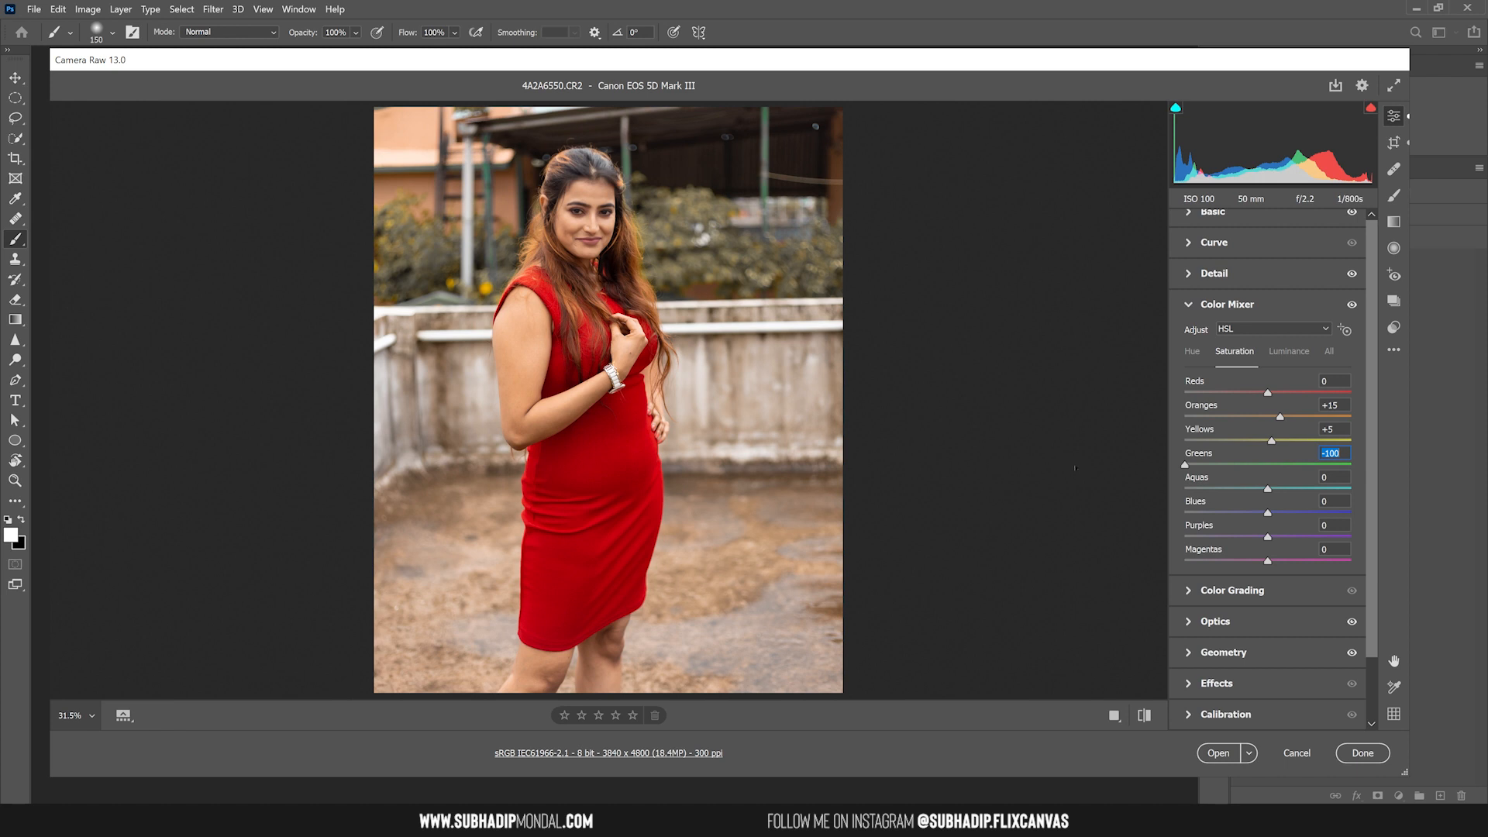
{"action": "left_click_drag", "start_coordinate": [1184, 464], "coordinate": [1281, 470]}
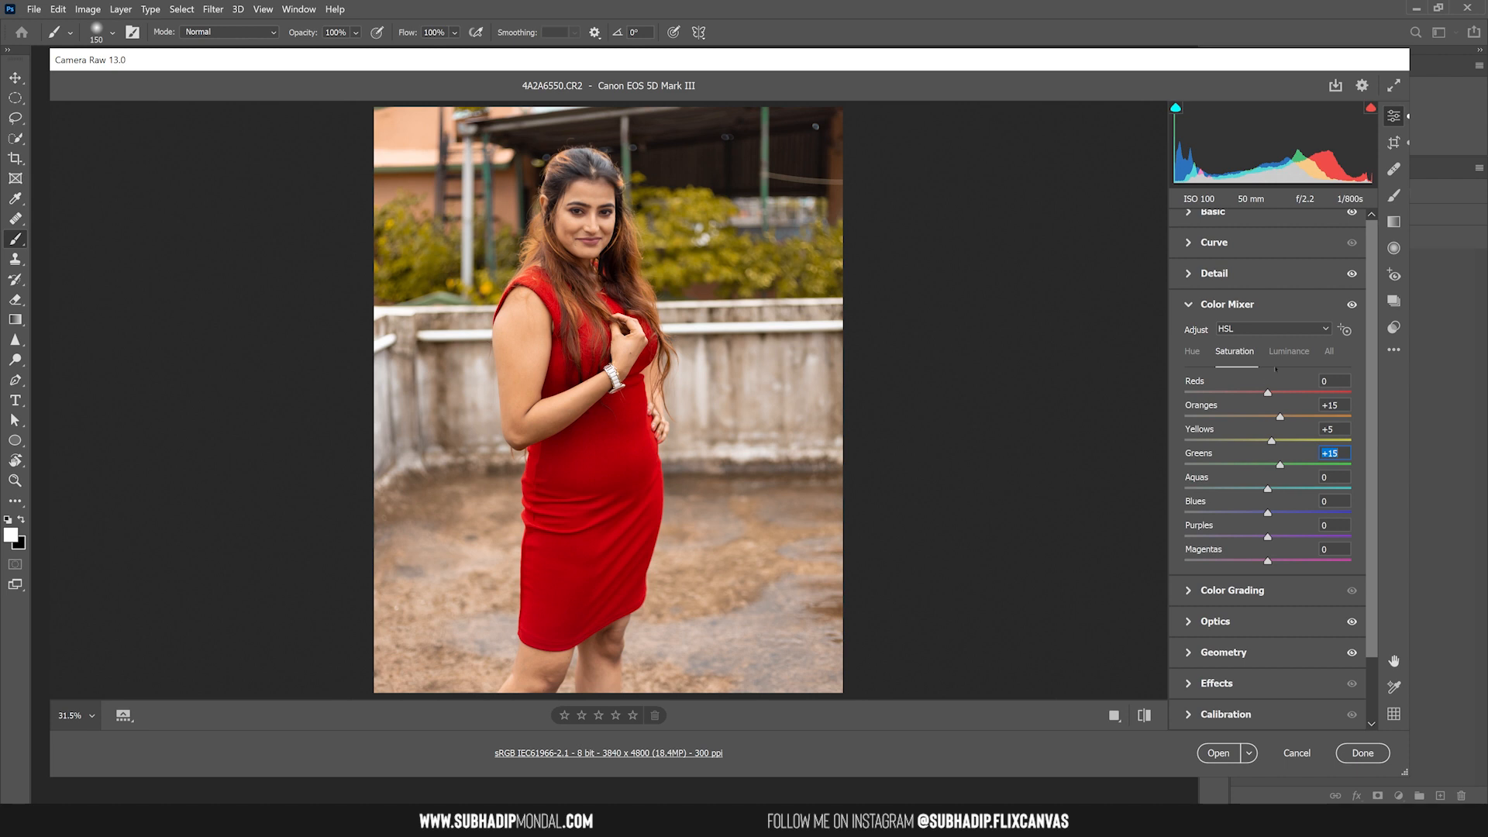
- Demonstrate the Reds, Oranges and Yellows luminance adjustments in the Color Mixer and collapse its settings
{"action": "left_click", "coordinate": [1286, 351]}
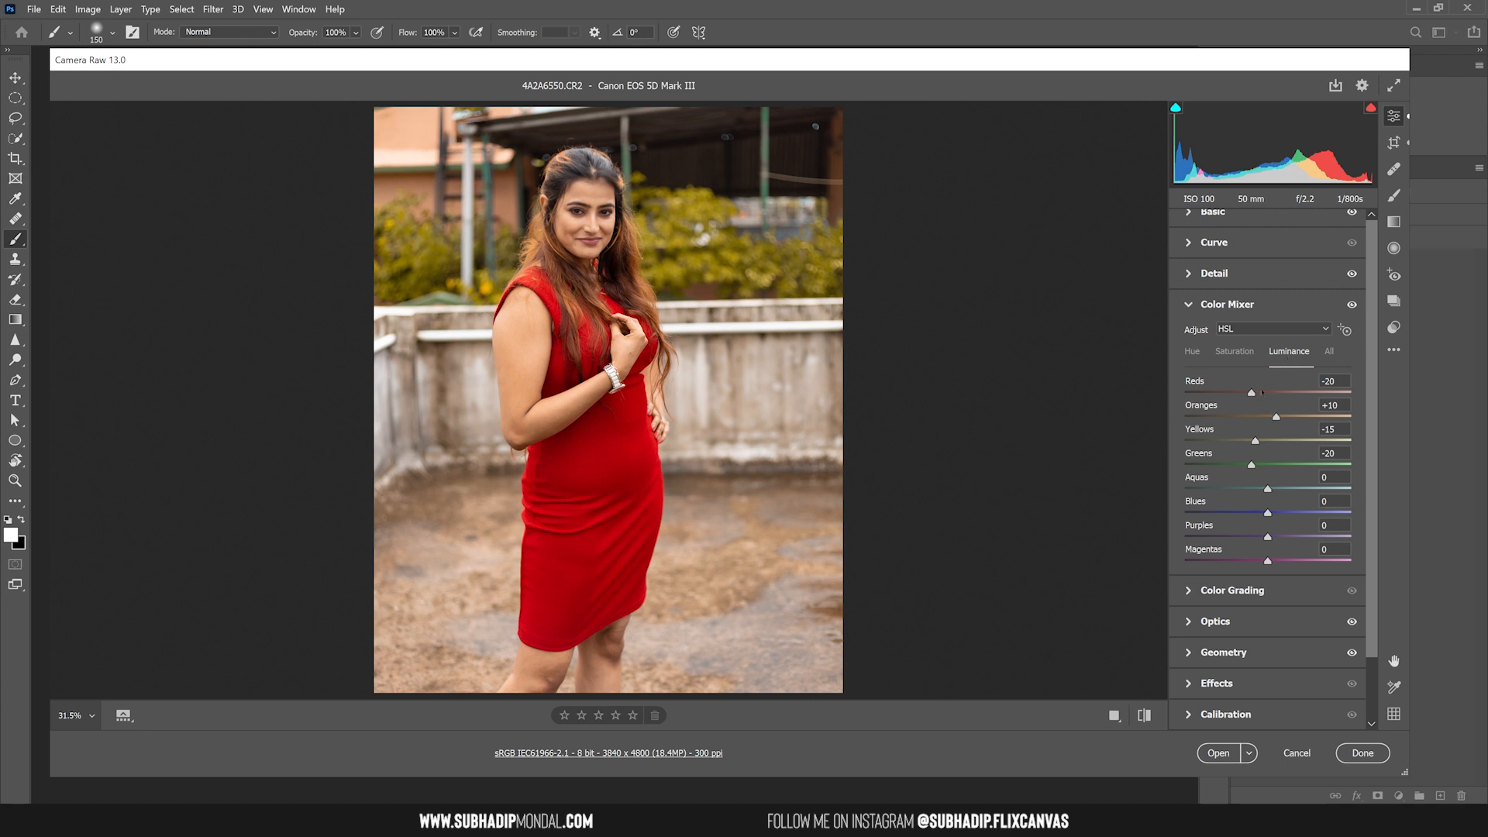
{"action": "mouse_move", "coordinate": [1251, 394]}
{"action": "left_mouse_down"}
{"action": "mouse_move", "coordinate": [1178, 393]}
{"action": "mouse_move", "coordinate": [1305, 391]}
{"action": "mouse_move", "coordinate": [1250, 389]}
{"action": "left_mouse_up"}
{"action": "left_click_drag", "start_coordinate": [1276, 416], "coordinate": [1267, 417]}
{"action": "left_click_drag", "start_coordinate": [1267, 417], "coordinate": [1277, 417]}
{"action": "mouse_move", "coordinate": [1256, 442]}
{"action": "left_mouse_down"}
{"action": "mouse_move", "coordinate": [1230, 443]}
{"action": "mouse_move", "coordinate": [1251, 448]}
{"action": "mouse_move", "coordinate": [1246, 464]}
{"action": "mouse_move", "coordinate": [1206, 464]}
{"action": "mouse_move", "coordinate": [1239, 465]}
{"action": "left_mouse_up"}
{"action": "left_click", "coordinate": [1265, 309]}
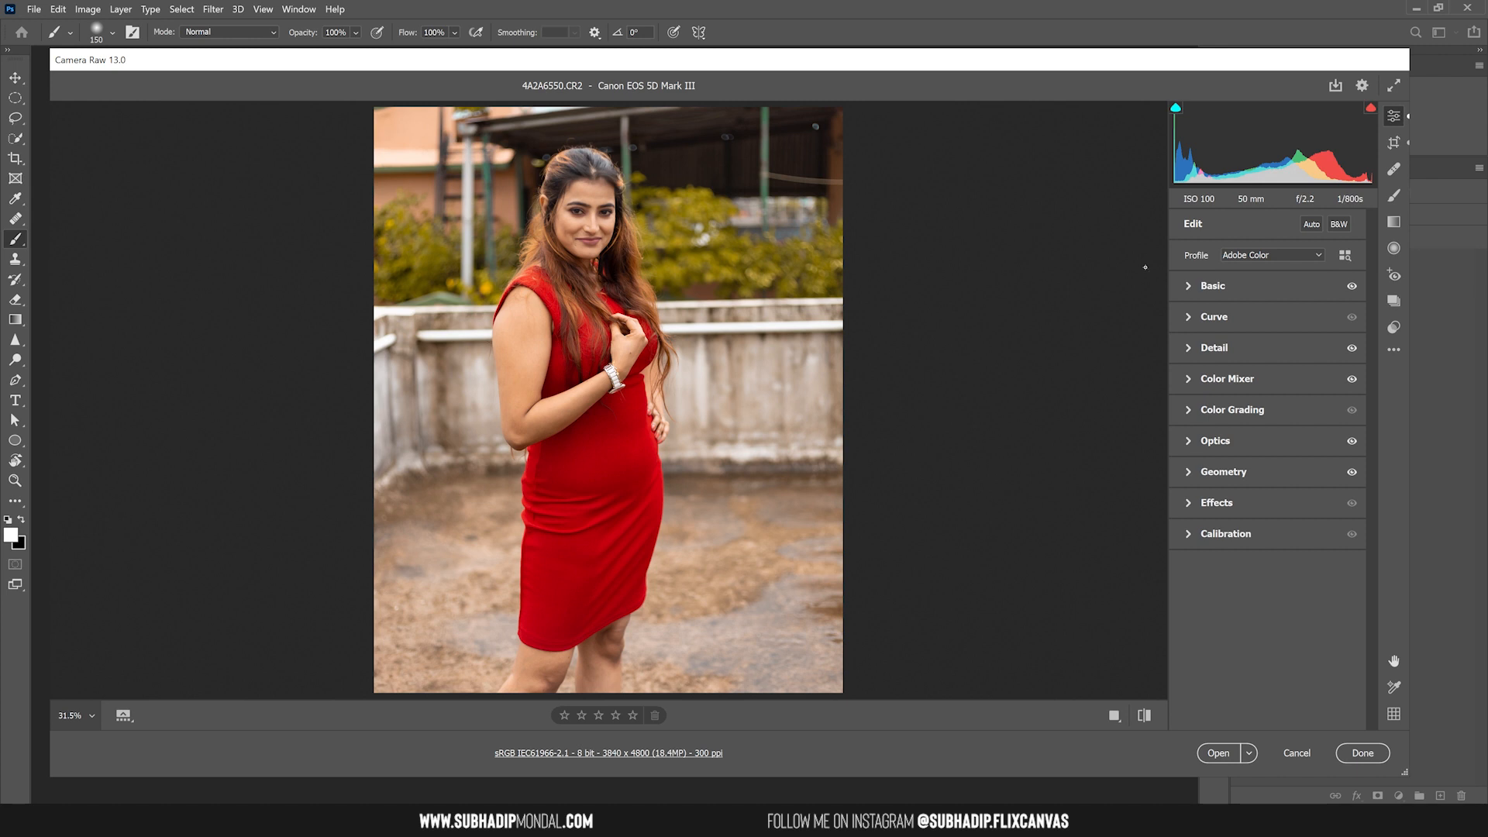
- Expand the Calibration settings to look over the primary color controls, and collapse them unchanged
{"action": "left_click", "coordinate": [1187, 534]}
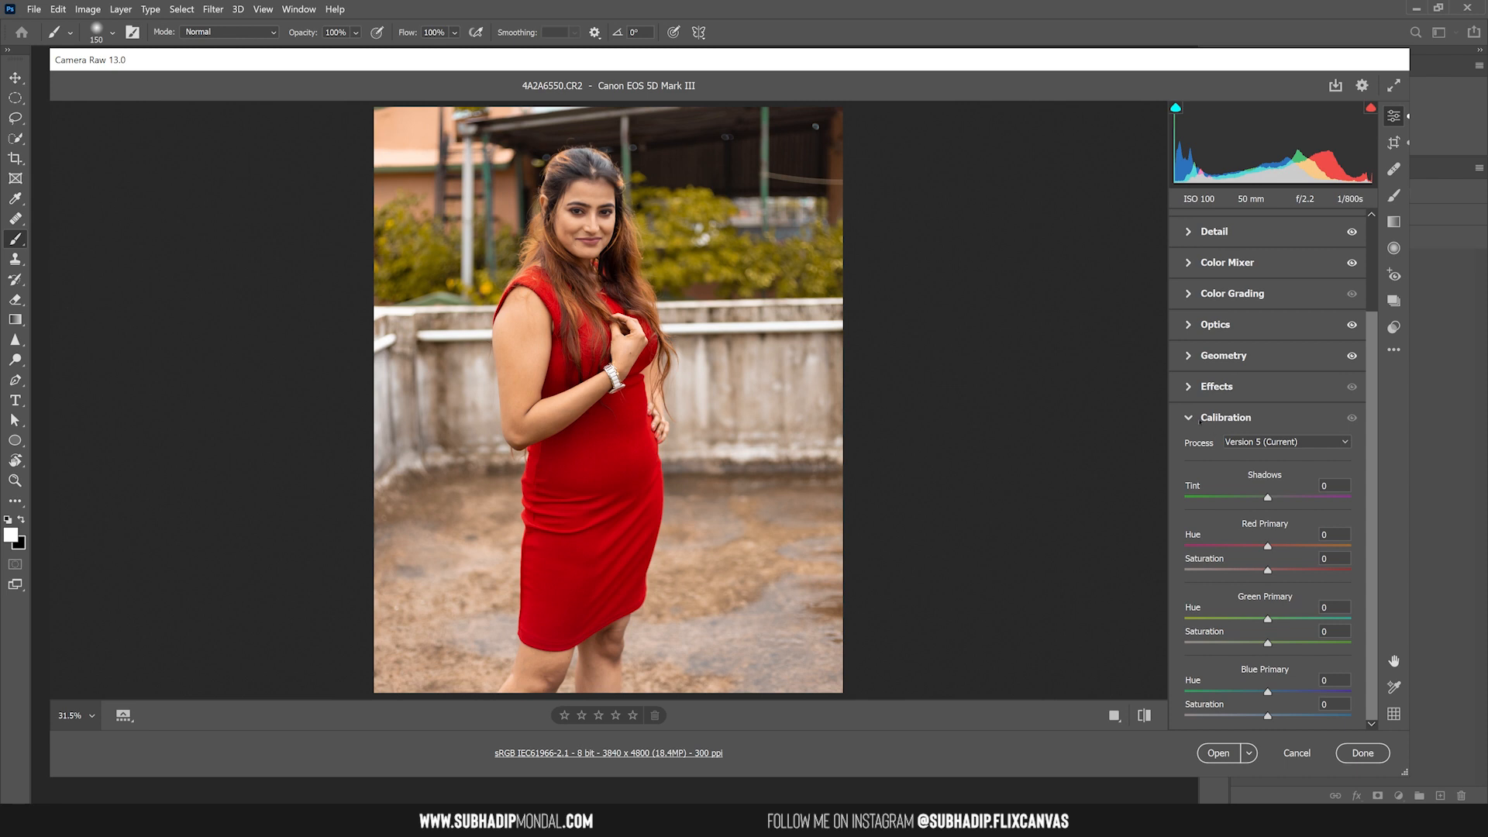
{"action": "left_click", "coordinate": [1191, 419]}
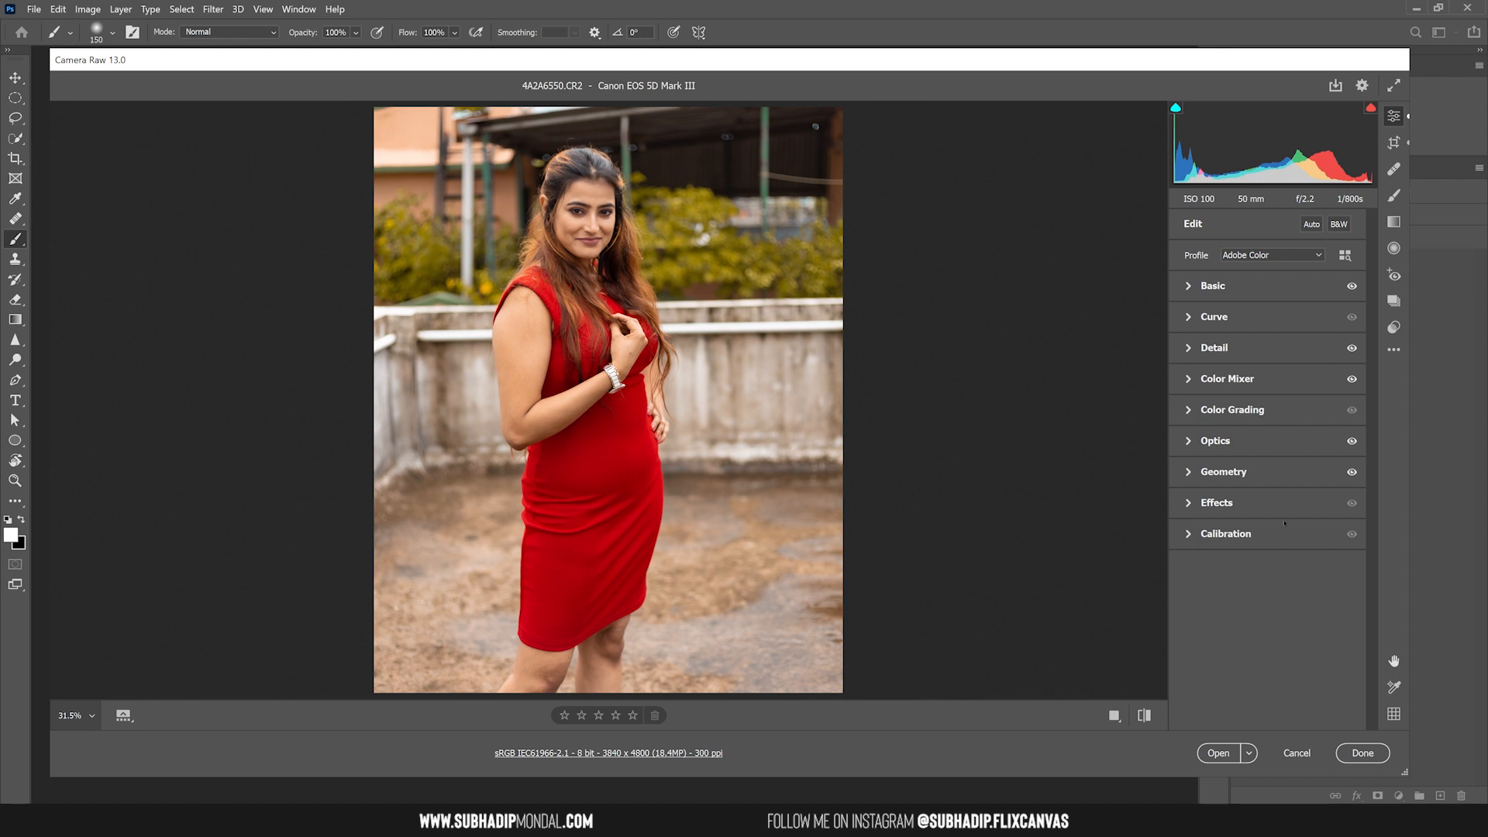
- Switch the opening option for the corrected photo to Open Object
{"action": "key", "text": "shift"}
{"action": "key", "text": "shift"}
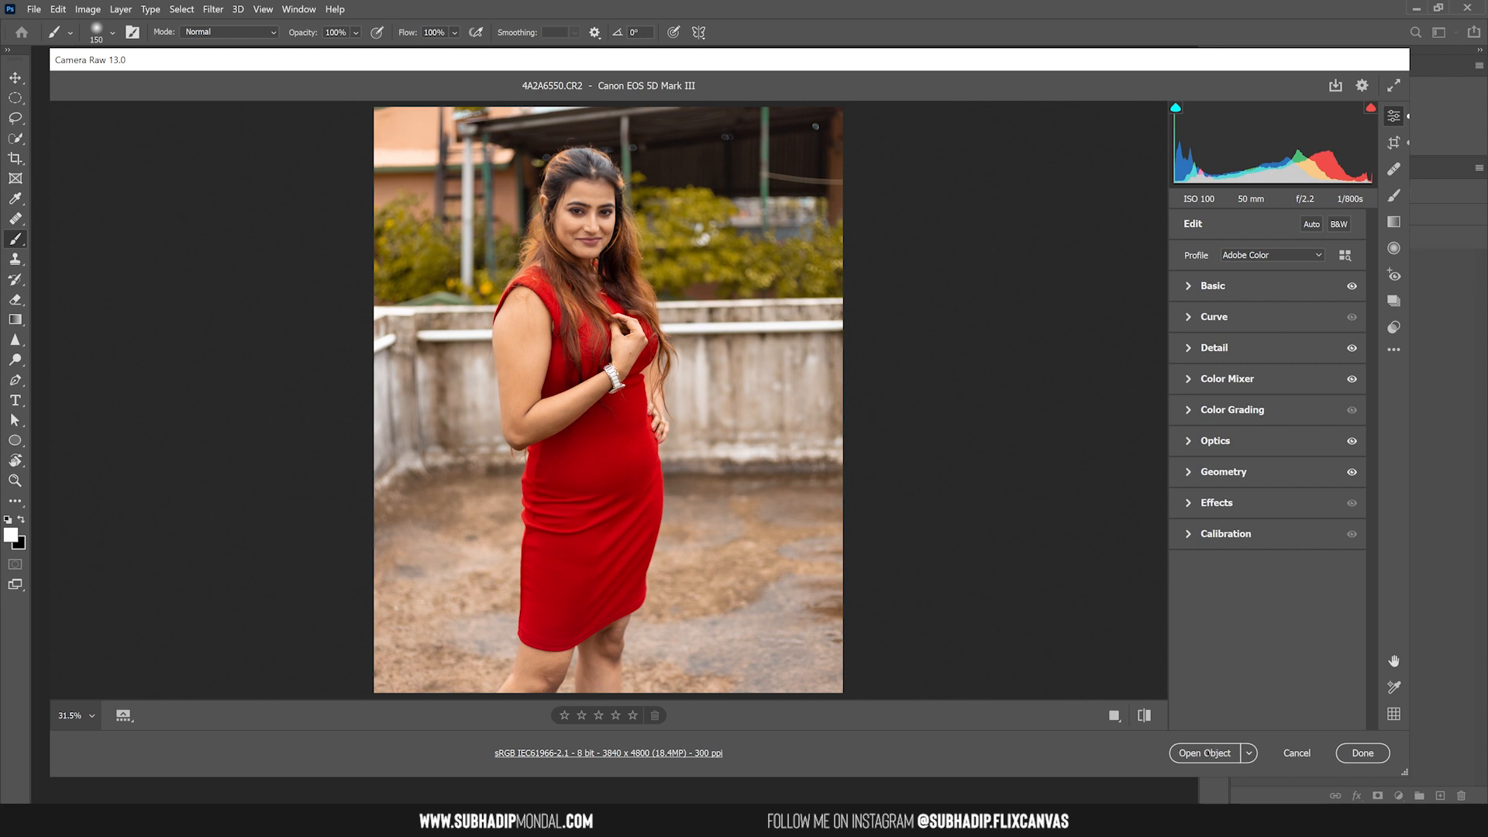